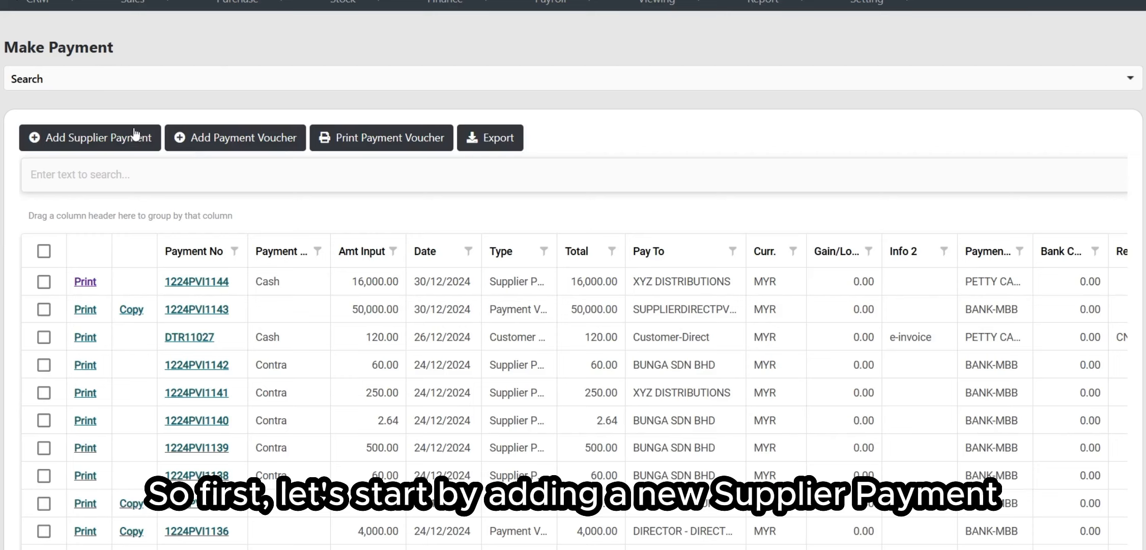
Start a new supplier payment for MAIN BRANCH.
left_click(78, 145)
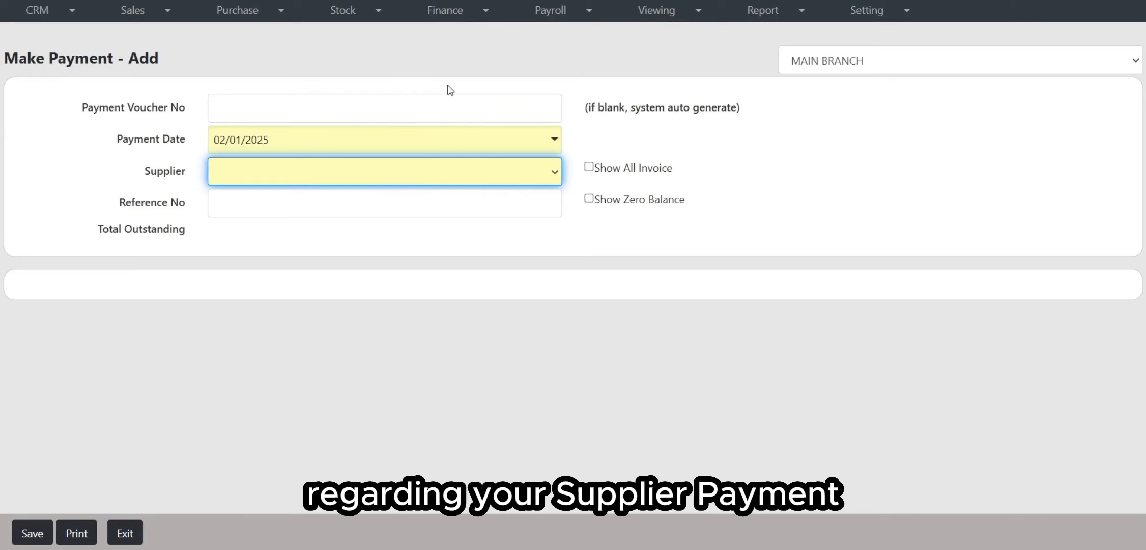
left_click(995, 64)
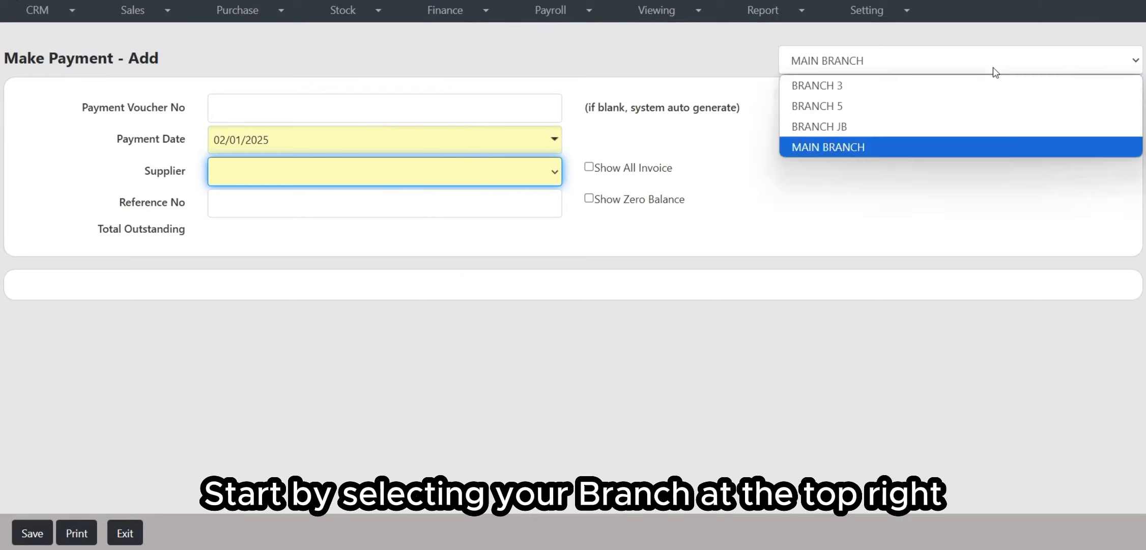
left_click(873, 148)
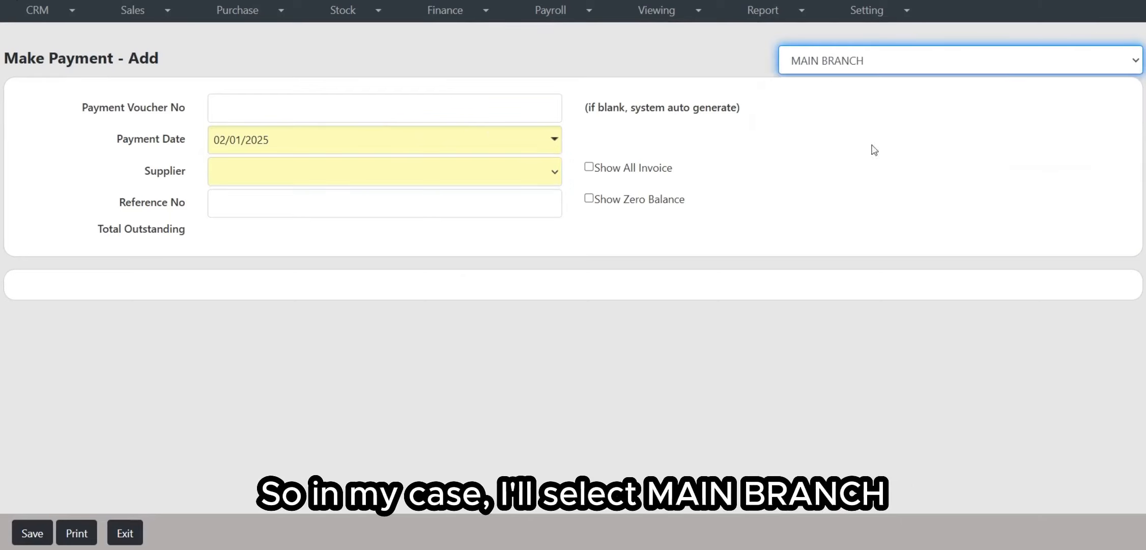
left_click(539, 50)
left_click_drag(82, 108, 187, 106)
left_click(188, 106)
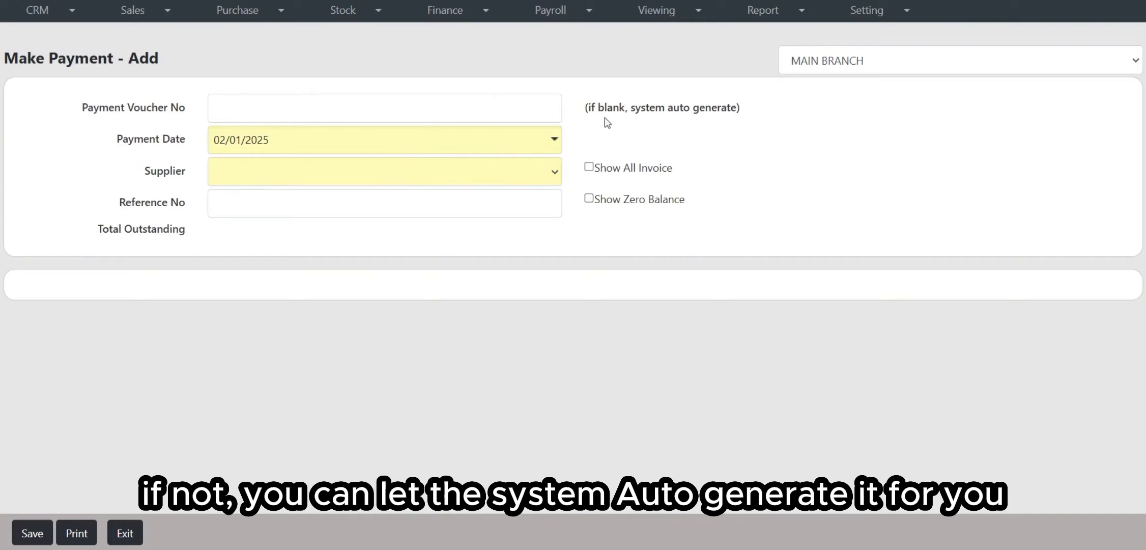
left_click_drag(604, 109, 682, 108)
left_click(681, 119)
Set the payment date to today, 02/01/2025, and select XYZ DISTRIBUTIONS as the supplier.
left_click(554, 139)
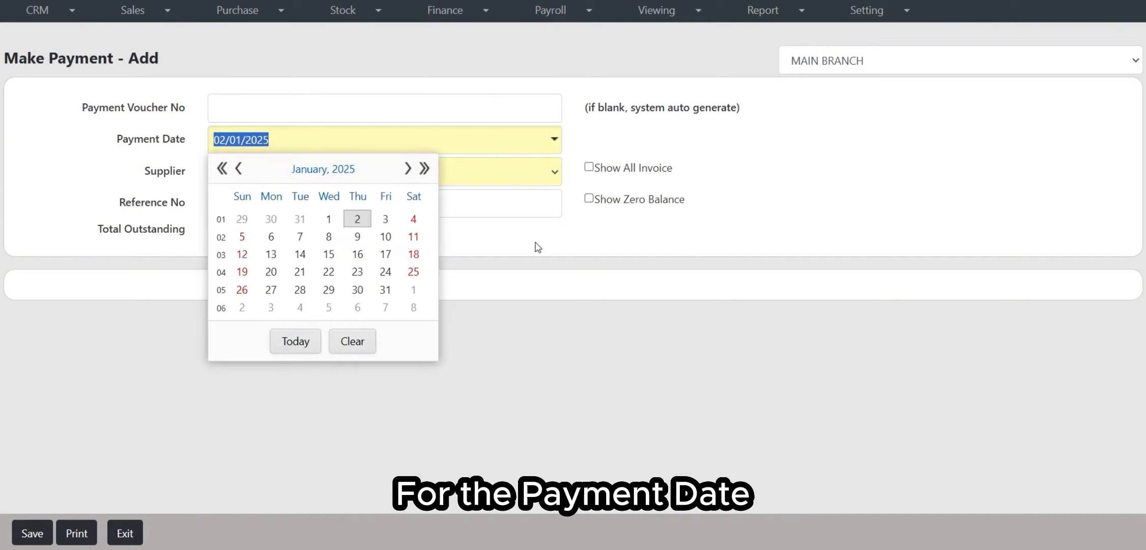
left_click(295, 339)
left_click(506, 176)
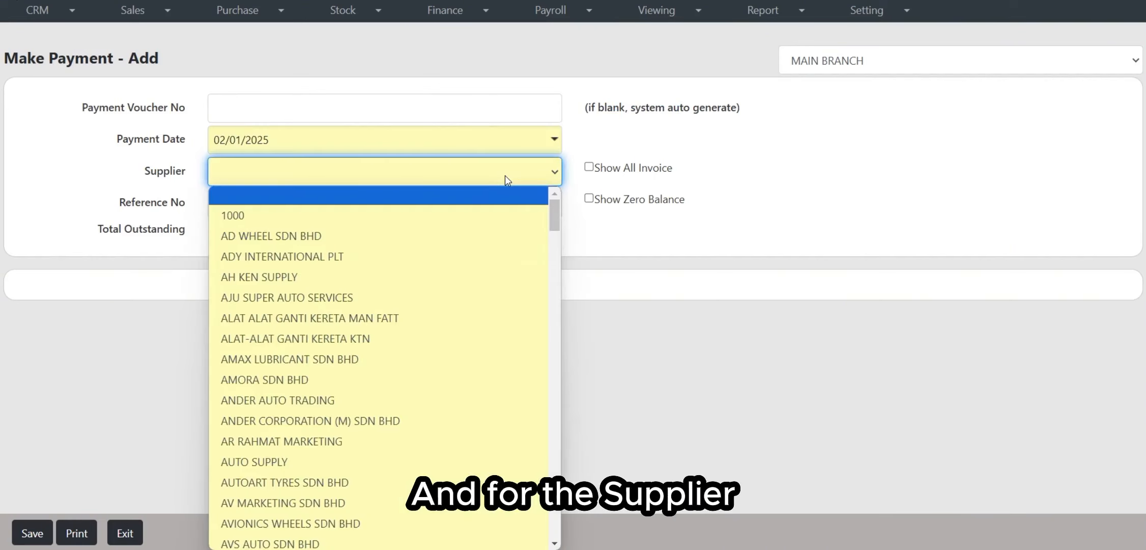
key("x")
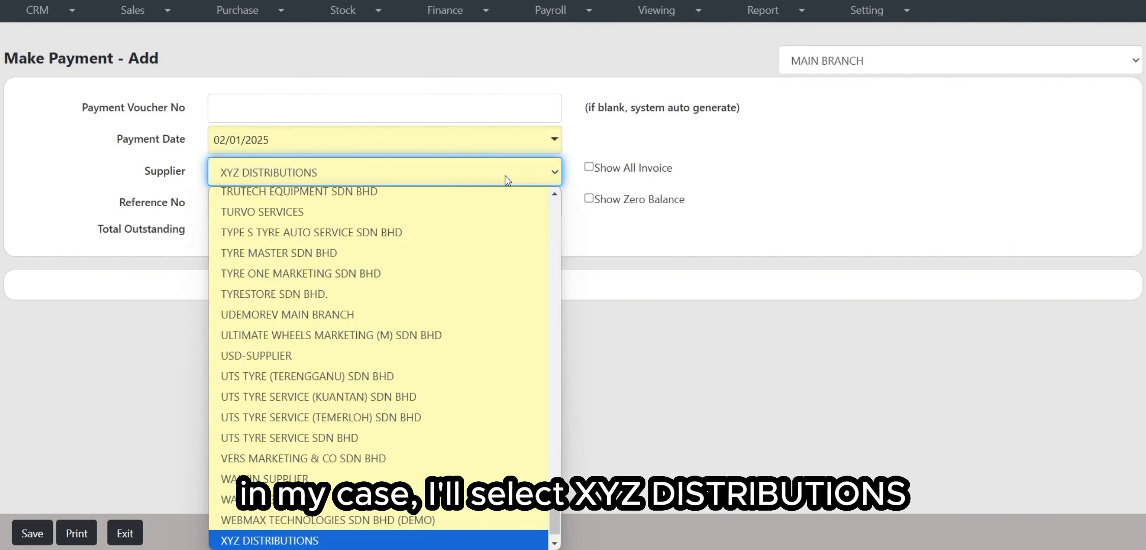
key("Return")
Review the supplier's outstanding payments, and switch the Show All Invoice option on and off again.
scroll(537, 158, "down", 2)
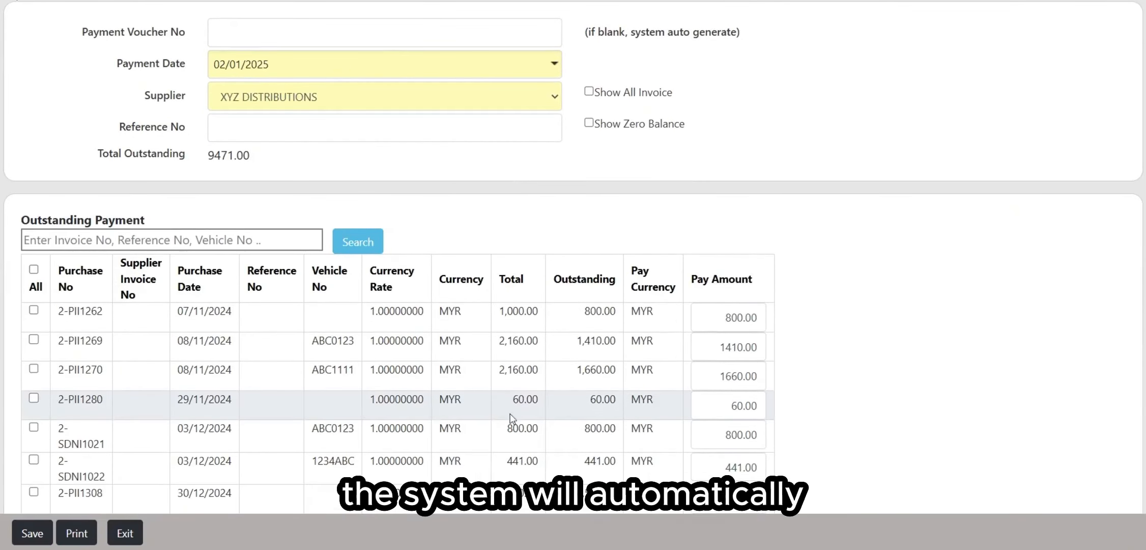
scroll(511, 402, "down", 2)
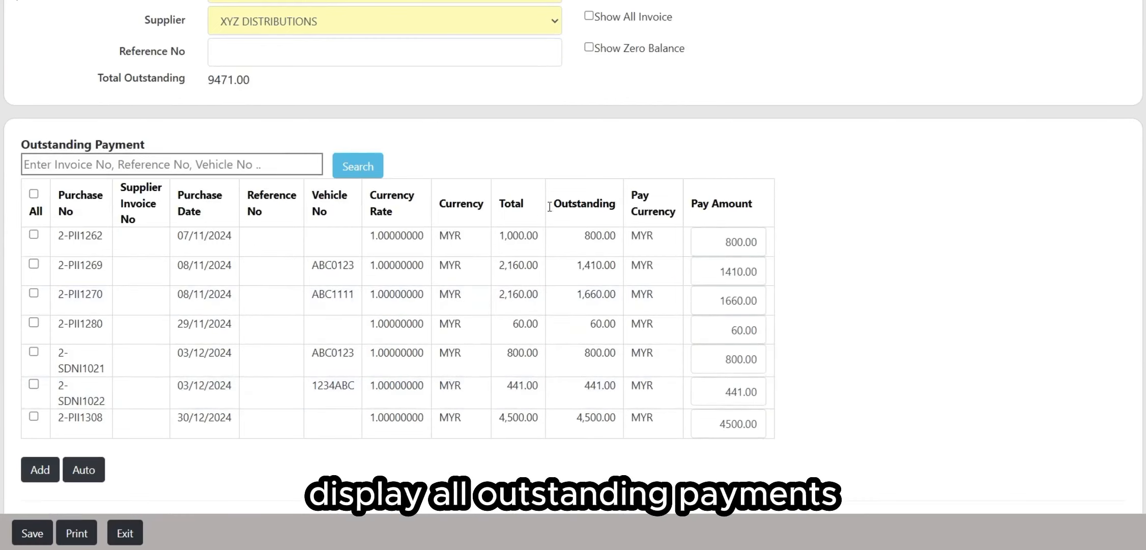
scroll(439, 133, "up", 2)
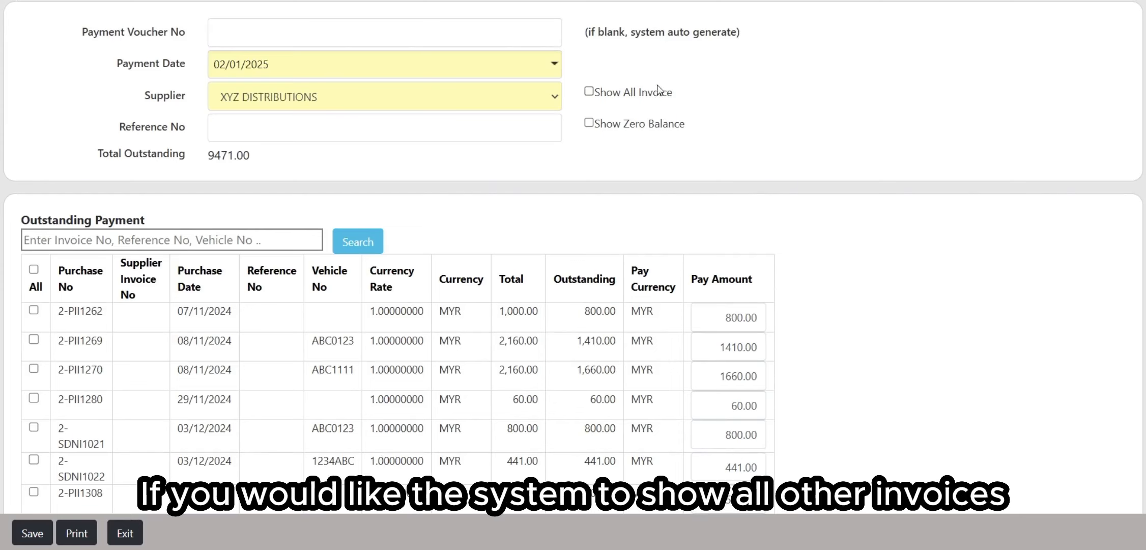
scroll(960, 161, "up", 4)
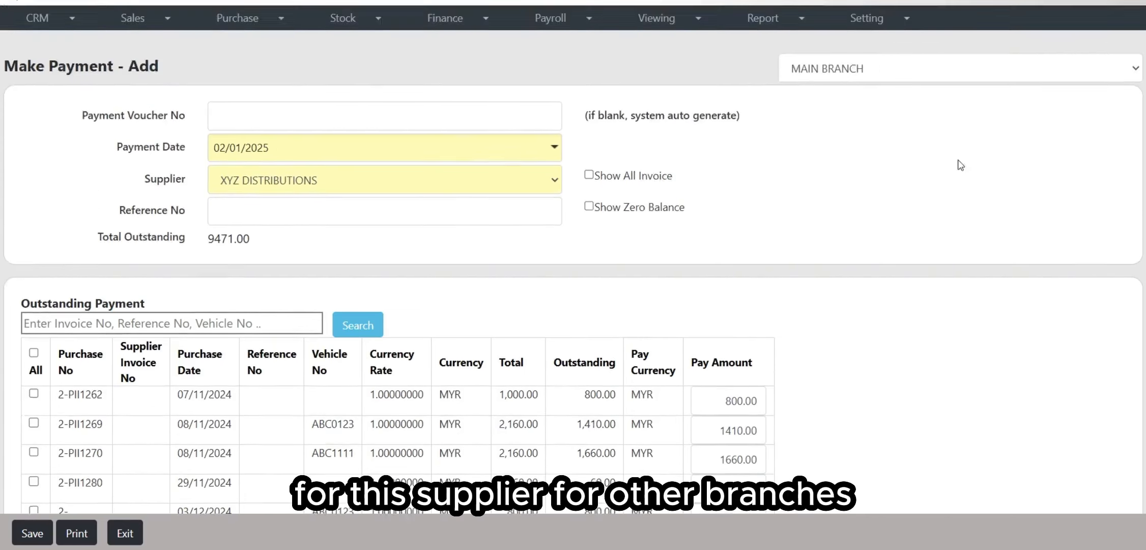
scroll(591, 127, "down", 2)
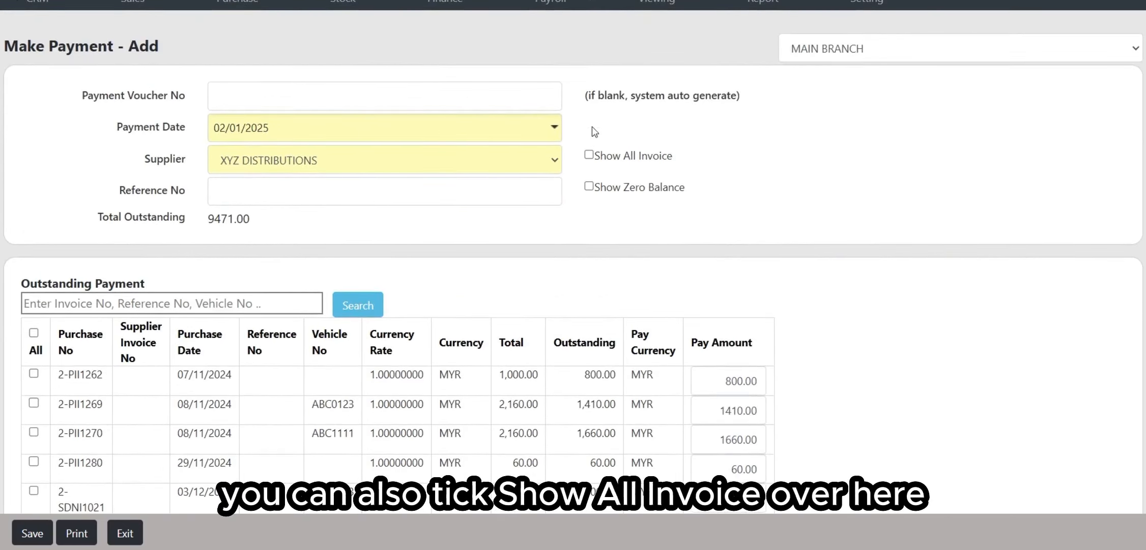
left_click(588, 155)
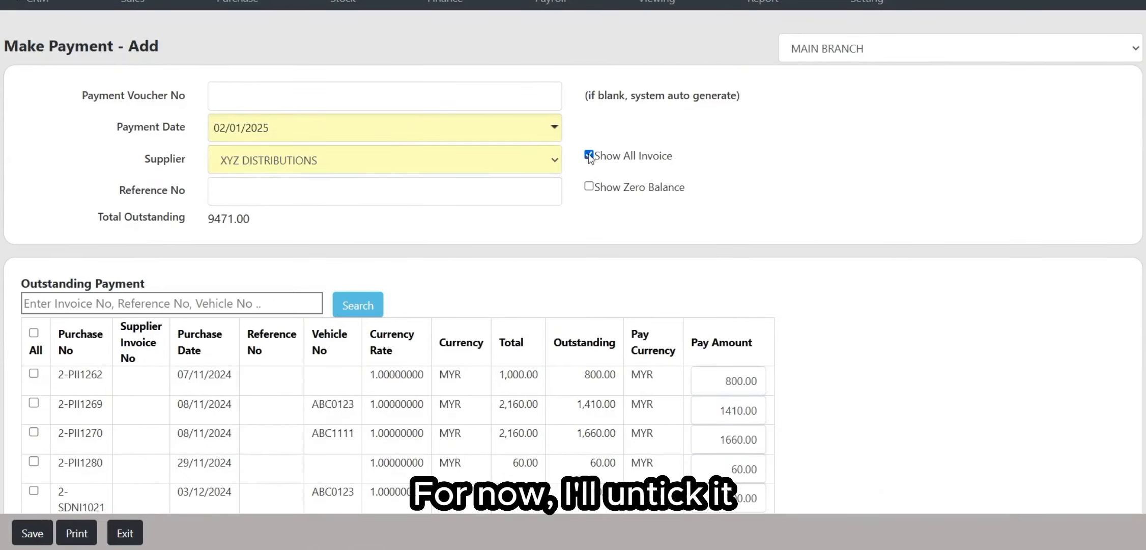
left_click(589, 156)
Enter 2-PII1307 as the reference number and enable Show Zero Balance for the outstanding invoices.
scroll(743, 263, "down", 3)
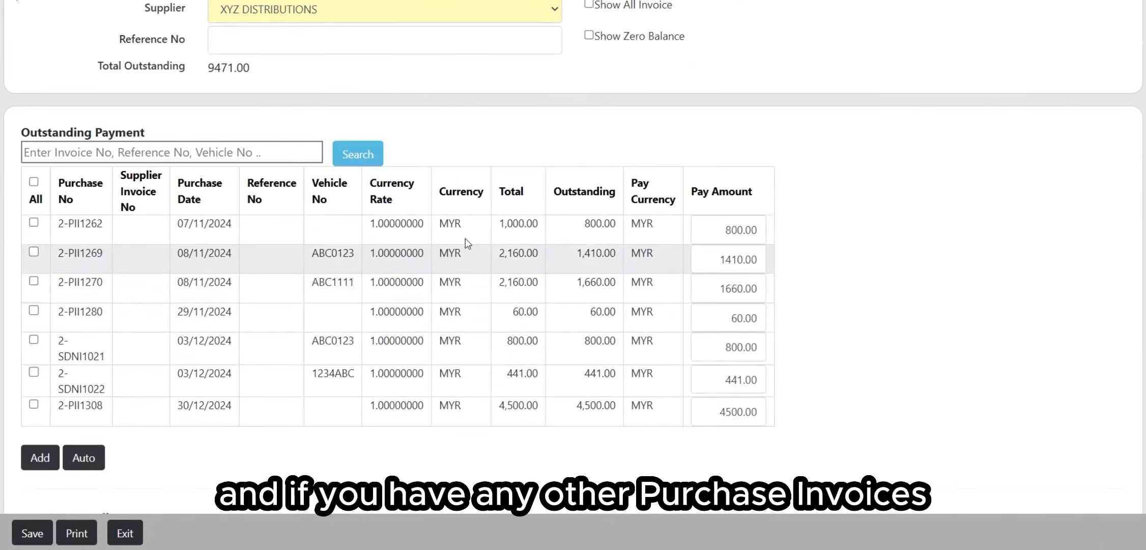
scroll(465, 238, "up", 2)
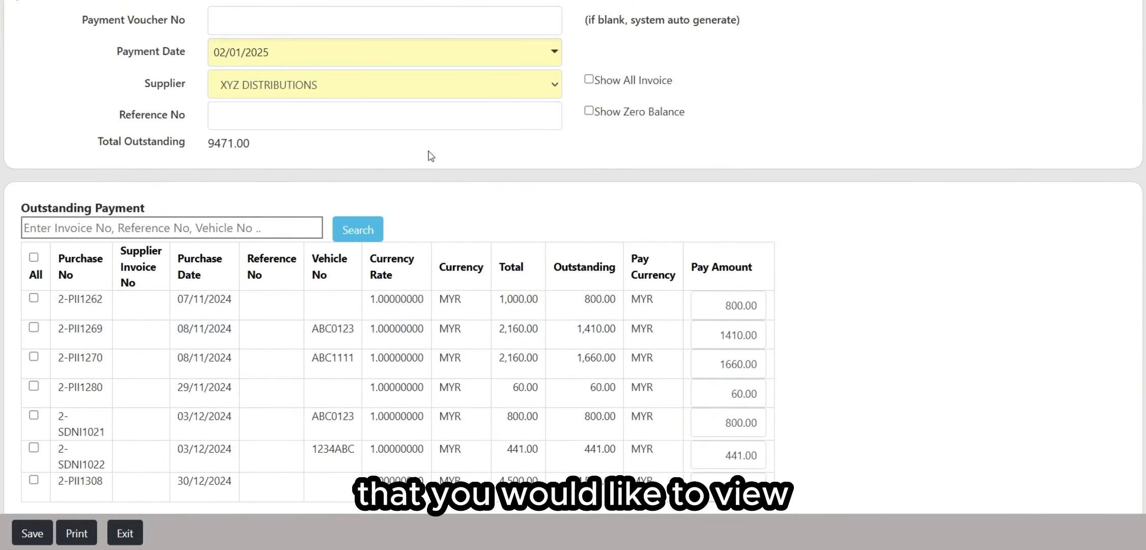
left_click(420, 127)
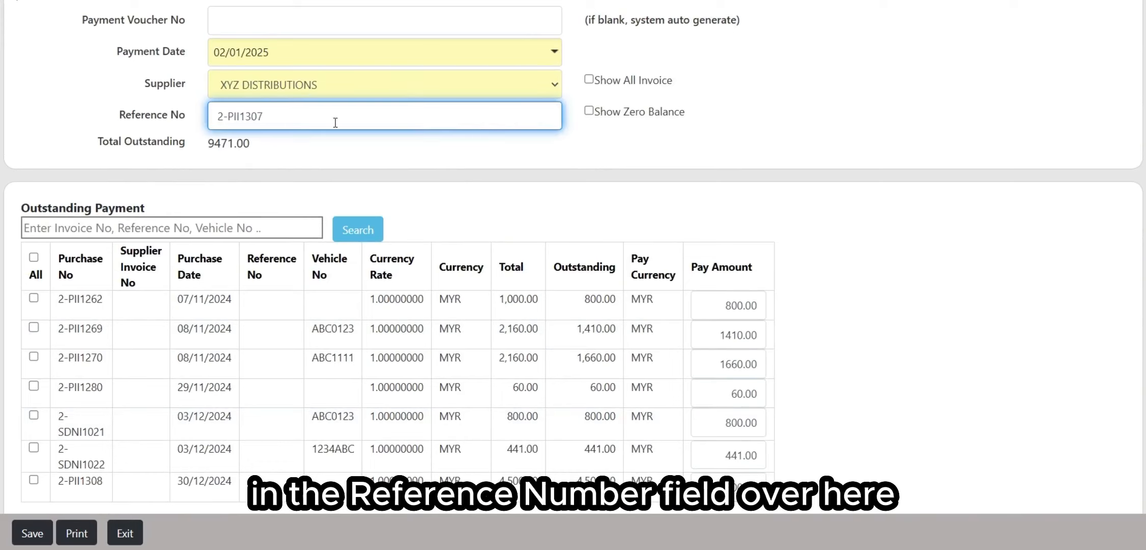
left_click(588, 119)
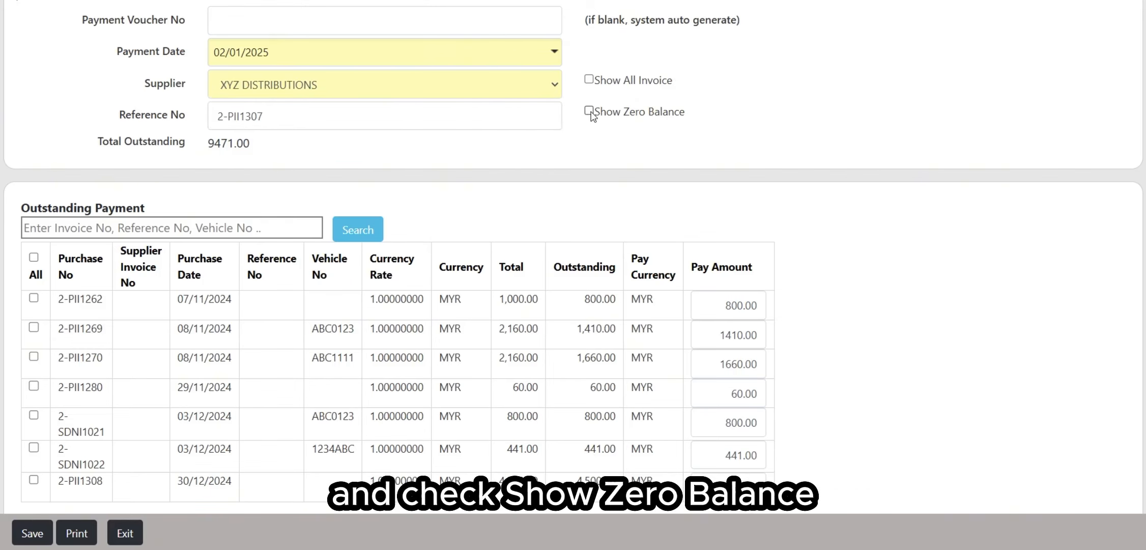
left_click(589, 112)
Check the zero-balance invoice in the outstanding list and disable Show Zero Balance.
scroll(346, 414, "down", 1)
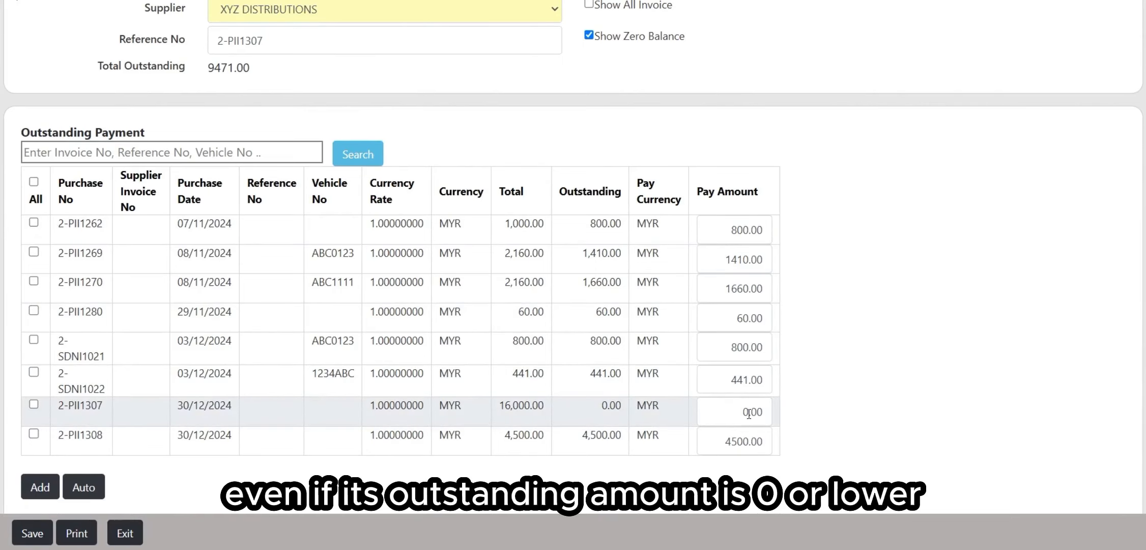
scroll(812, 408, "up", 1)
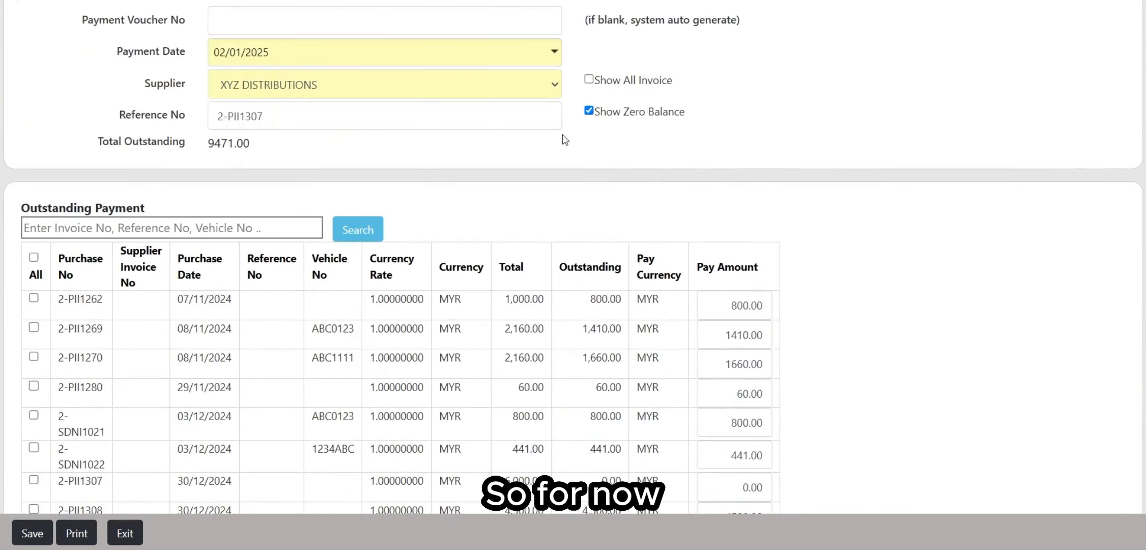
left_click(589, 109)
Check the supplier's total outstanding amount.
scroll(591, 106, "down", 3)
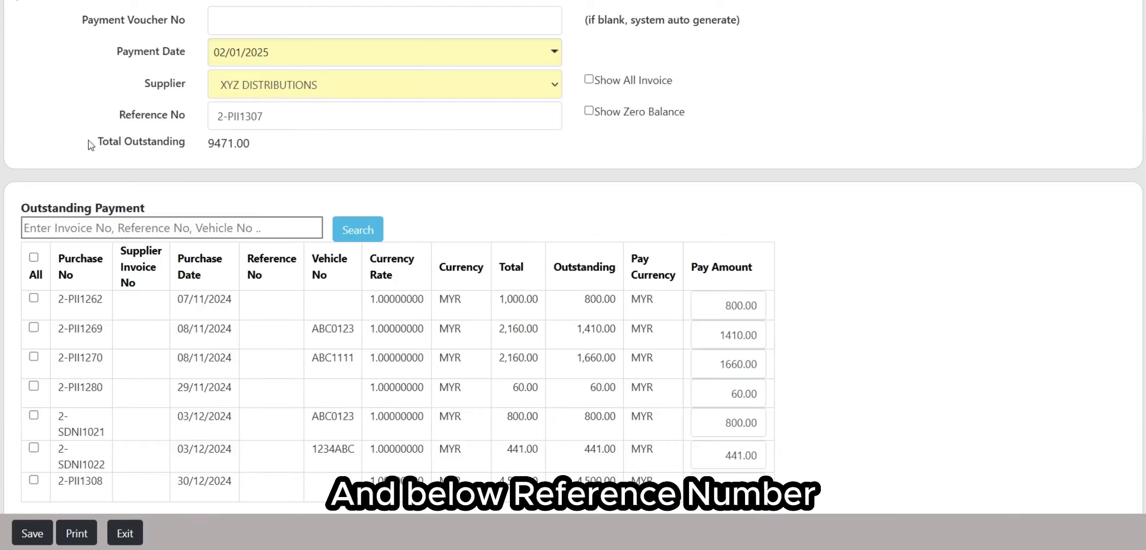
left_click_drag(90, 142, 184, 144)
left_click(246, 153)
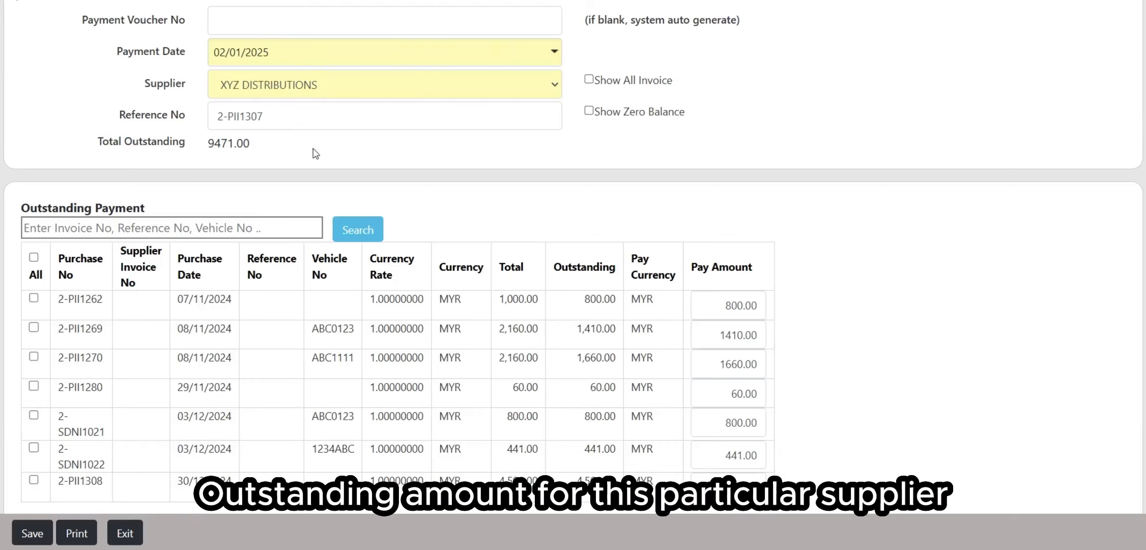
Select purchase invoice 2-PII1262 and add its full outstanding amount to the payment details.
scroll(458, 193, "down", 2)
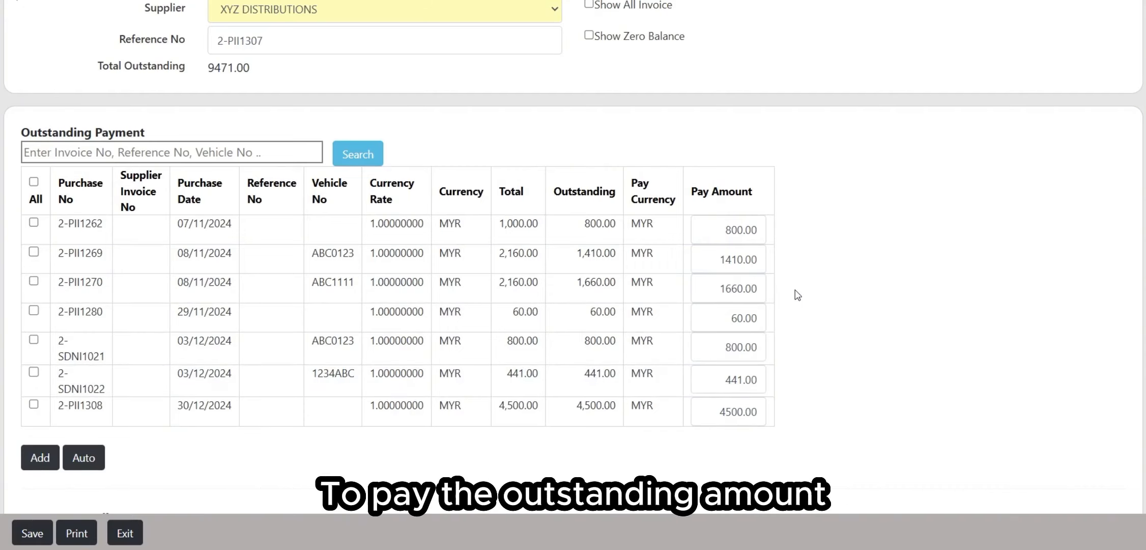
scroll(779, 231, "down", 1)
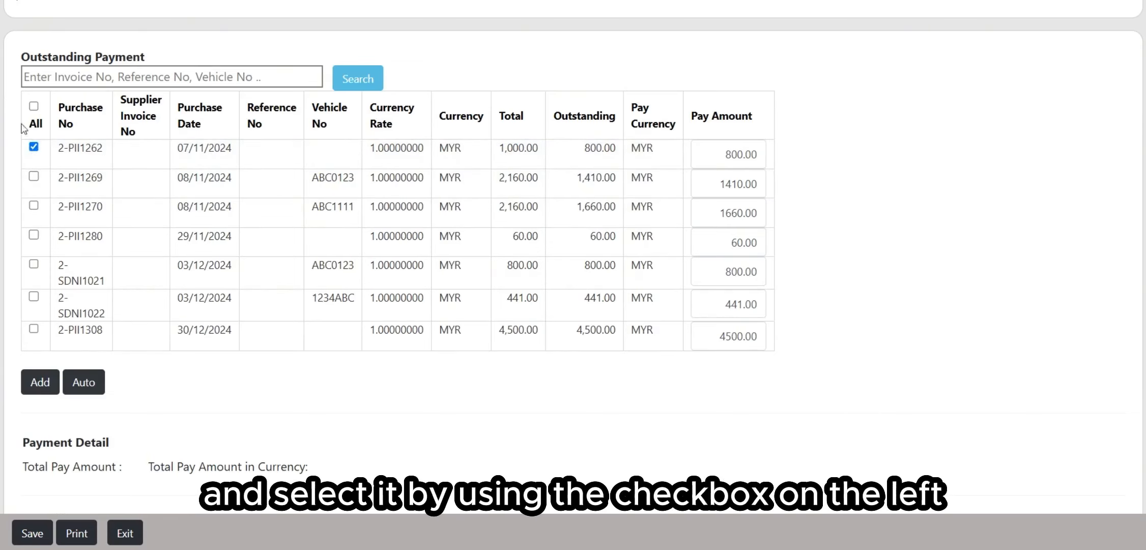
left_click(53, 386)
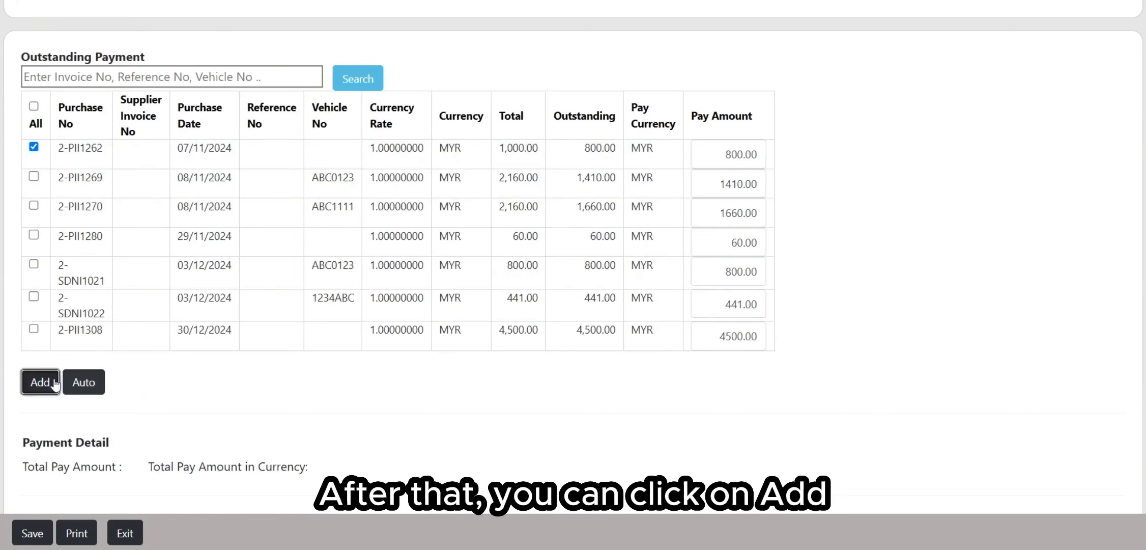
Delete the fully paid 2-PII1262 entry from the payment details and confirm the deletion.
scroll(45, 356, "down", 2)
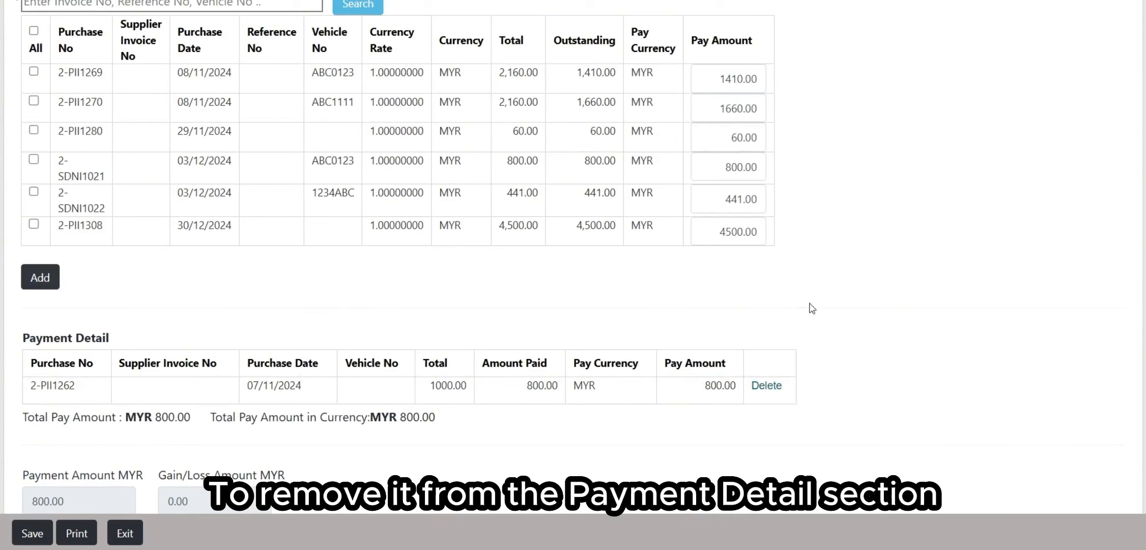
left_click(766, 387)
left_click(647, 92)
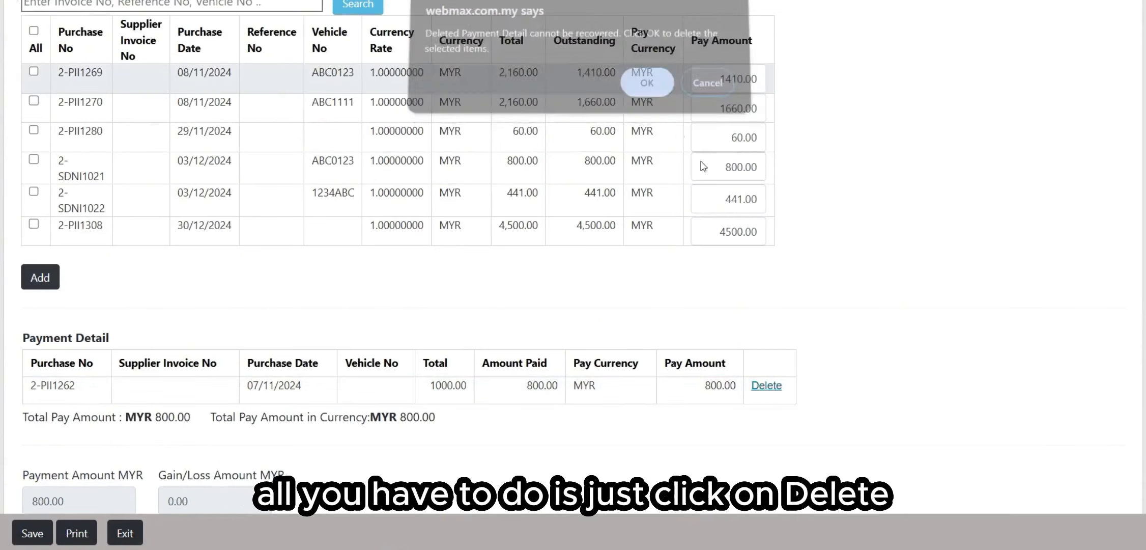
Select purchase invoice 2-PII1262, set its pay amount to 400, and add it to the payment details.
scroll(189, 178, "up", 2)
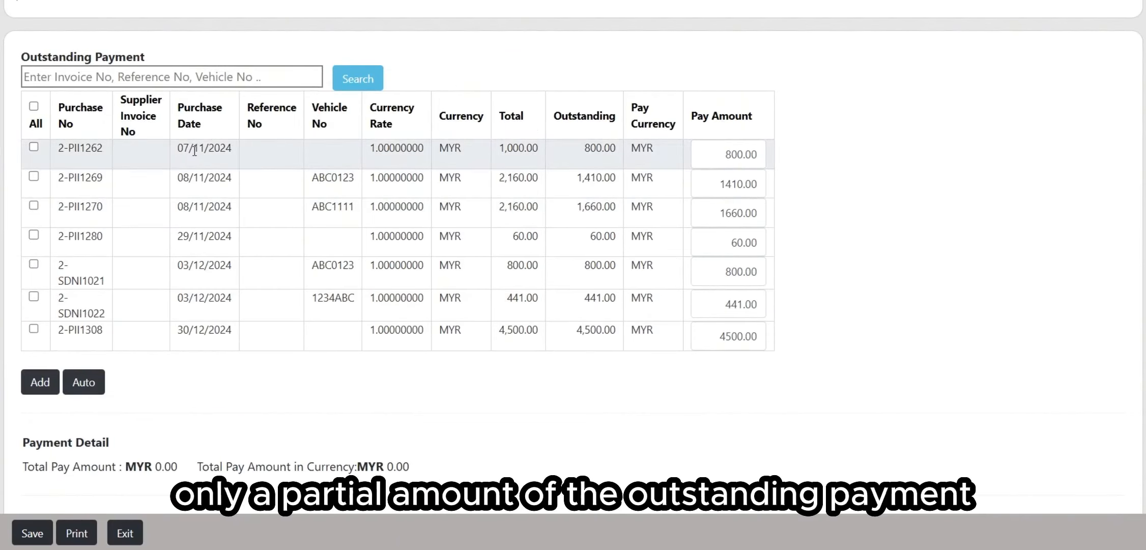
left_click(34, 149)
left_click_drag(723, 154, 798, 156)
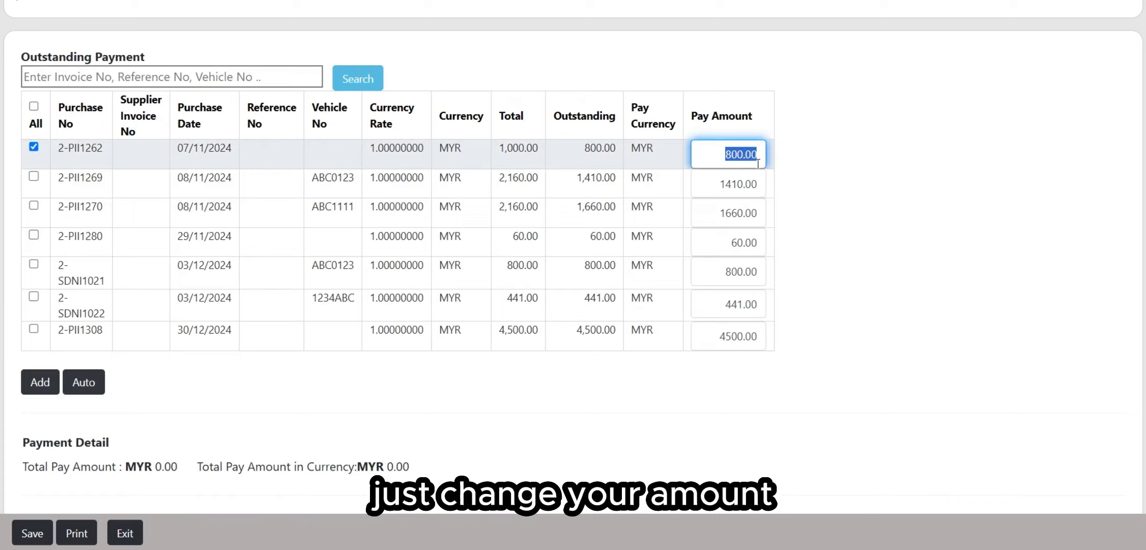
type("400")
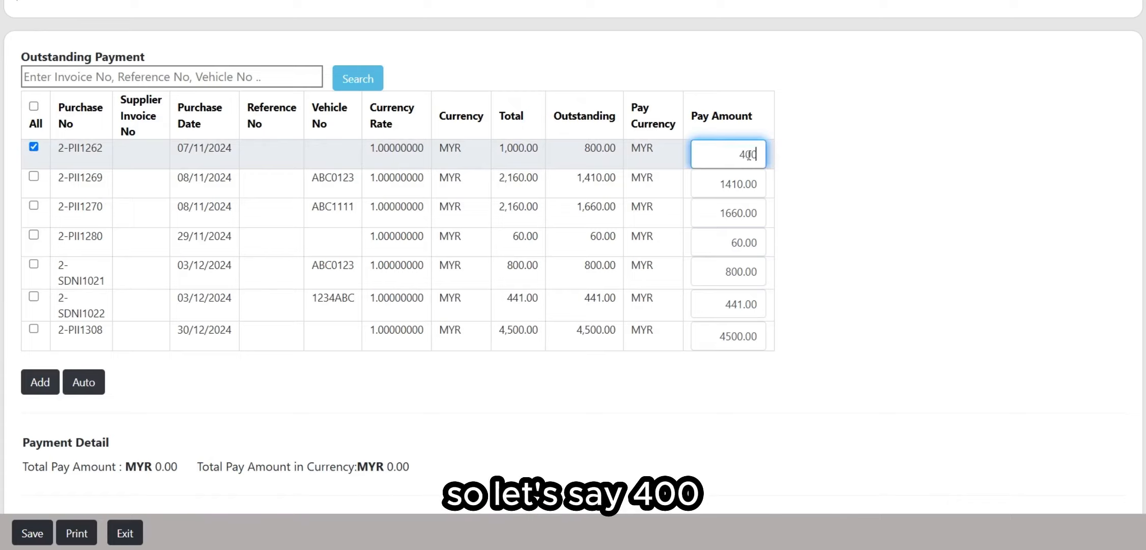
left_click(41, 382)
Delete the partial 2-PII1262 payment from the payment details and confirm the deletion.
scroll(575, 221, "down", 2)
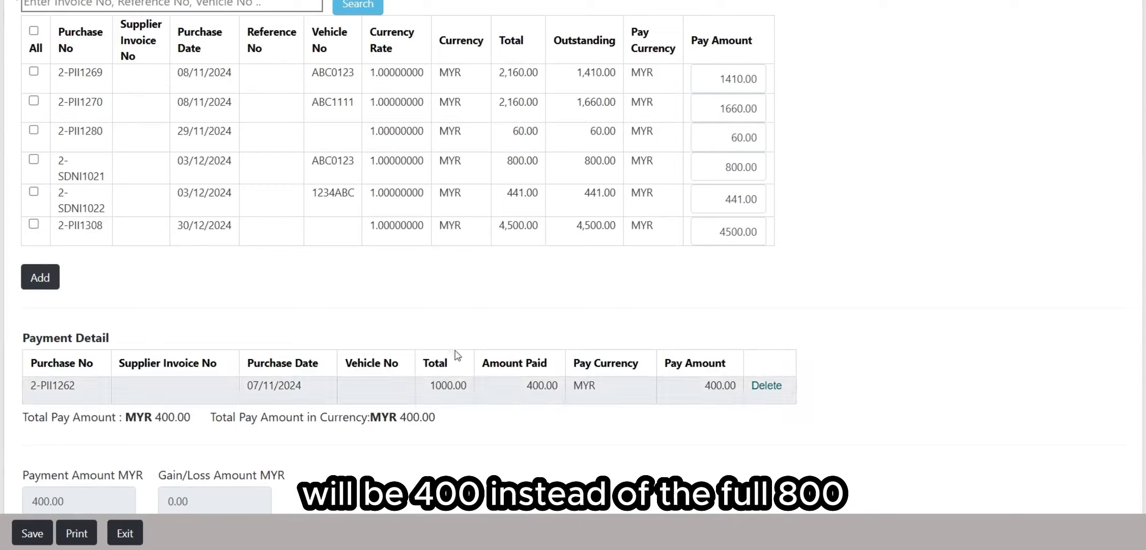
left_click(765, 385)
left_click(647, 90)
Search the outstanding payments for purchase invoice 2-PII1280.
scroll(658, 265, "down", 6)
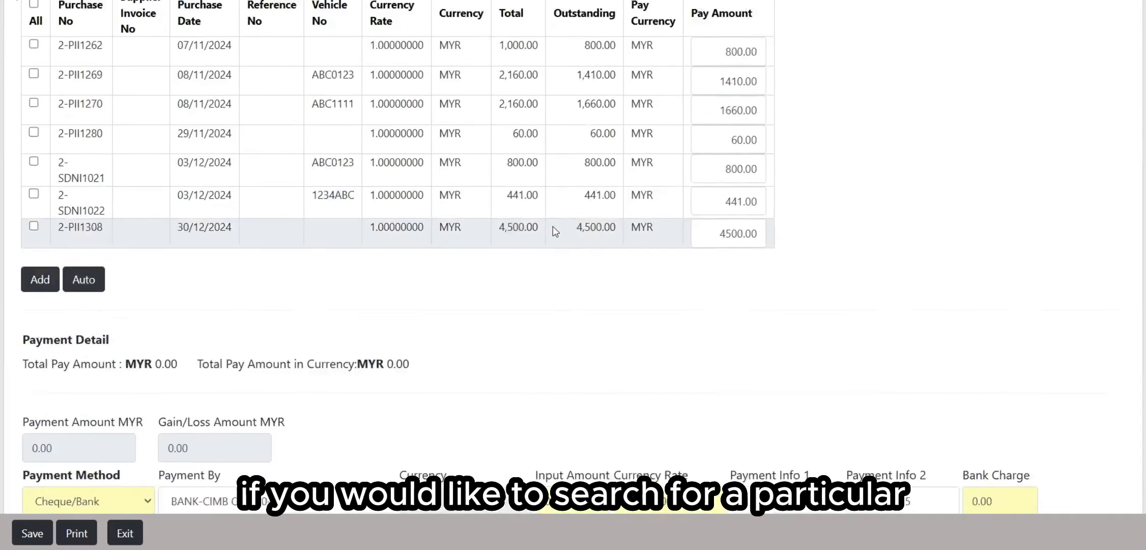
scroll(552, 224, "up", 1)
scroll(367, 186, "up", 1)
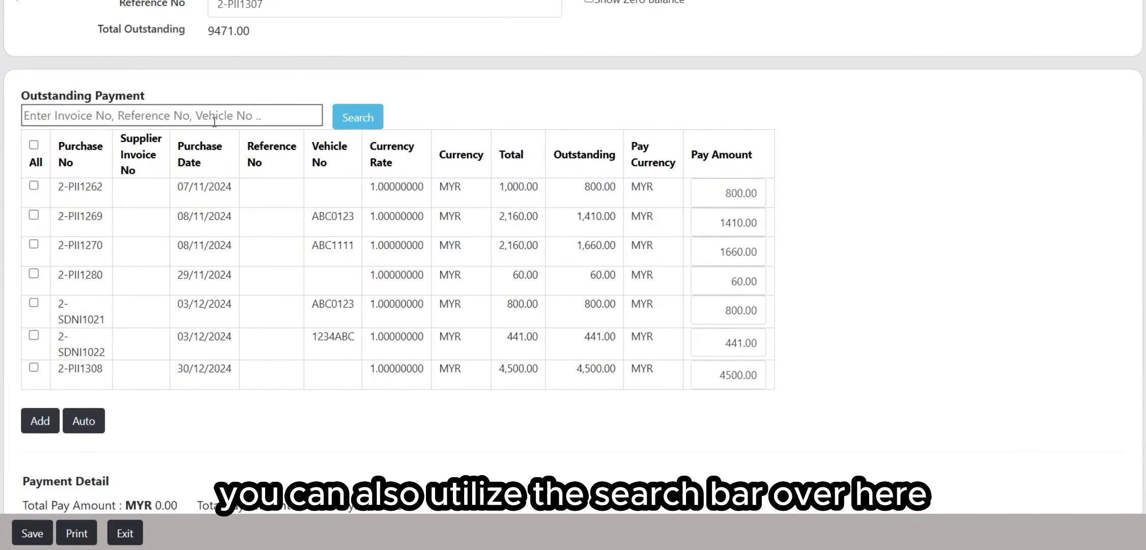
left_click(125, 112)
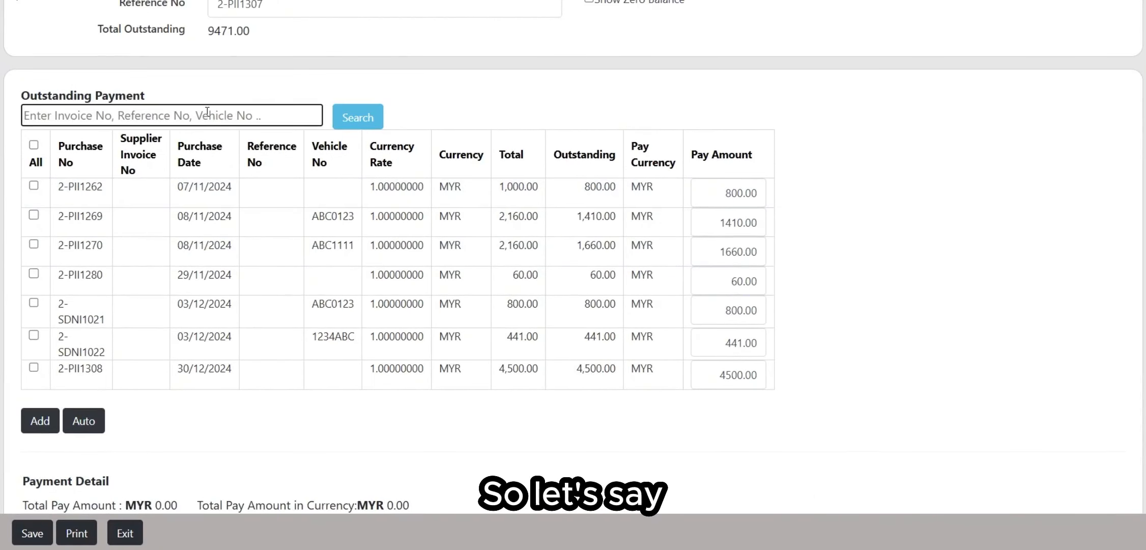
type("2-PII1280")
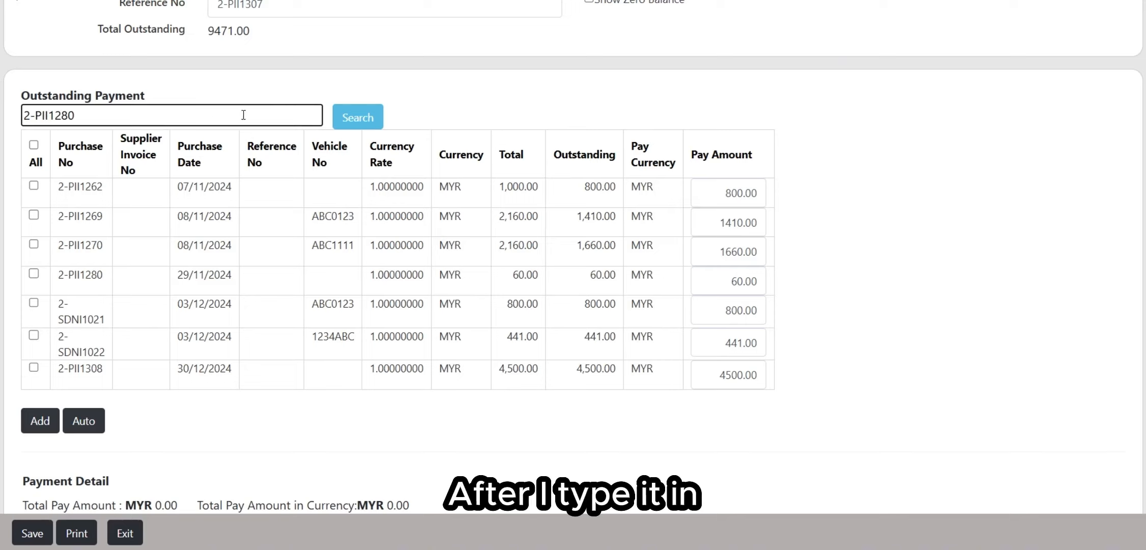
left_click(357, 117)
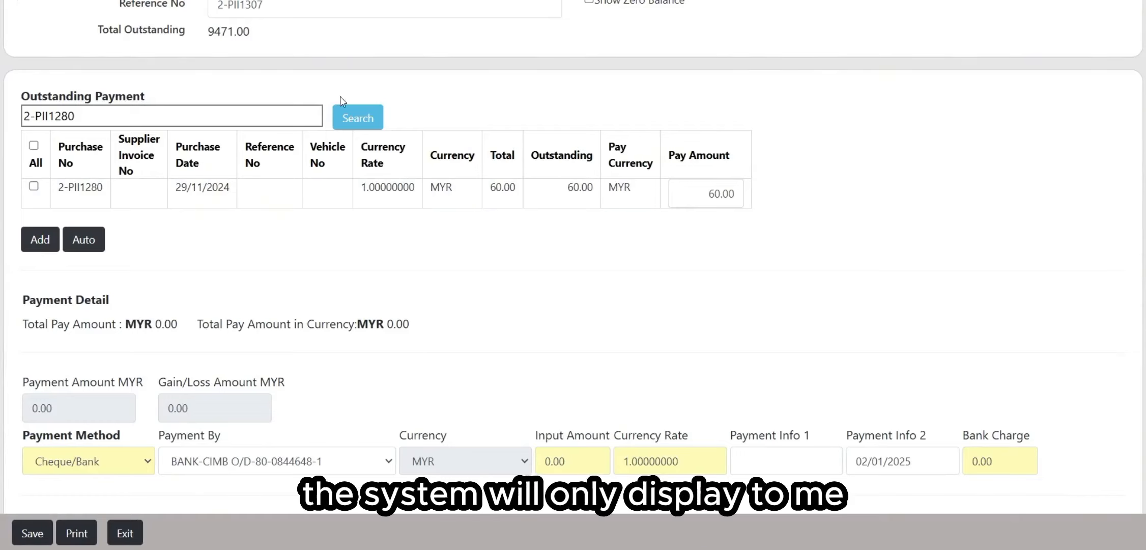
Clear the 2-PII1280 search text and rerun the search to restore the full outstanding payments list.
left_click(233, 116)
key("BackSpace")
key("BackSpace")
key("BackSpace")
key("BackSpace")
key("BackSpace")
key("BackSpace")
key("BackSpace")
key("BackSpace")
key("BackSpace")
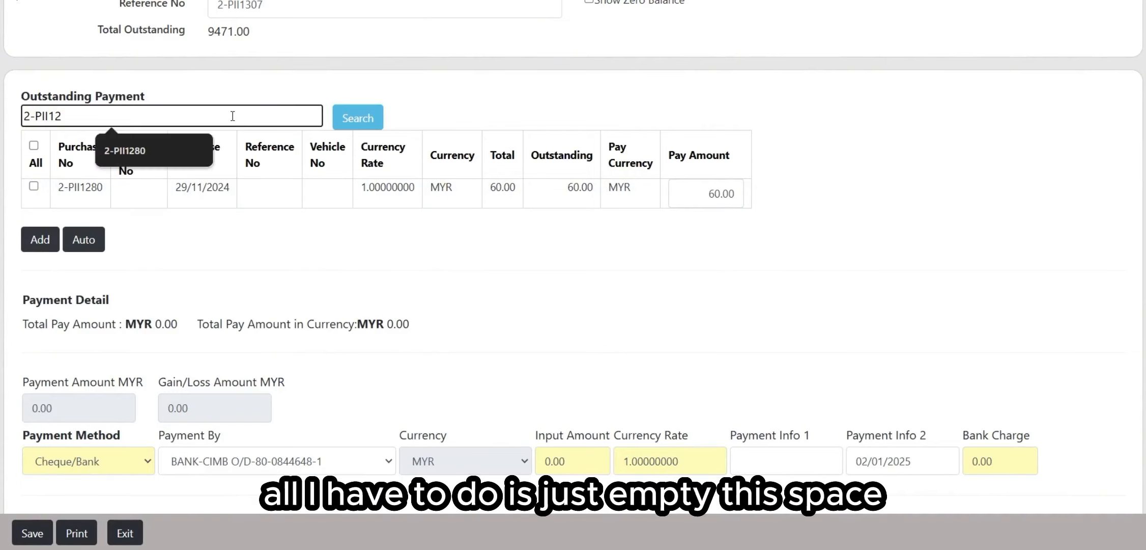
left_click(358, 118)
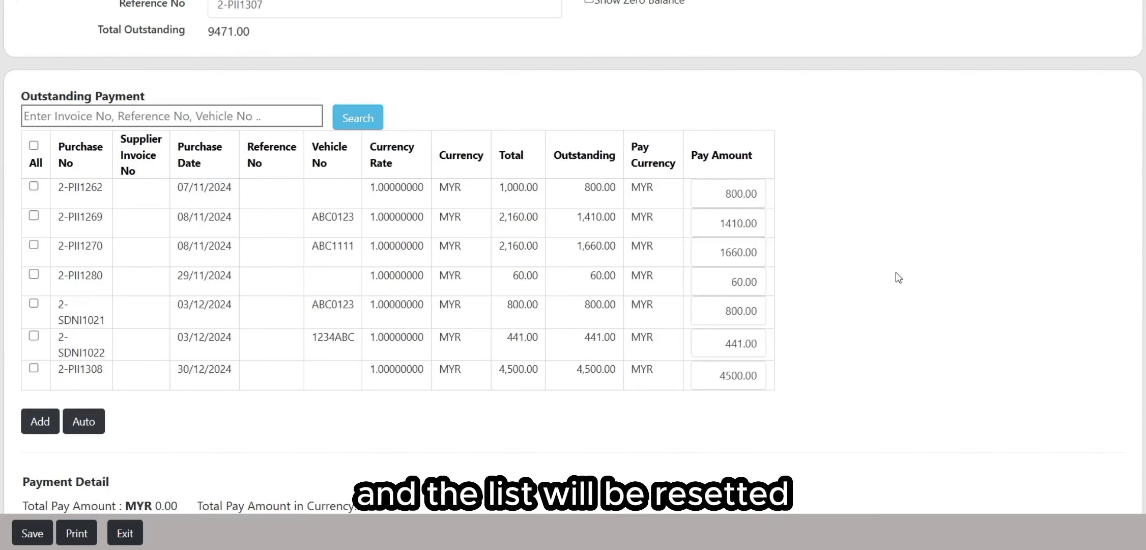
Set the Input Amount to 1000 and automatically allocate it across the outstanding invoices.
scroll(895, 273, "down", 3)
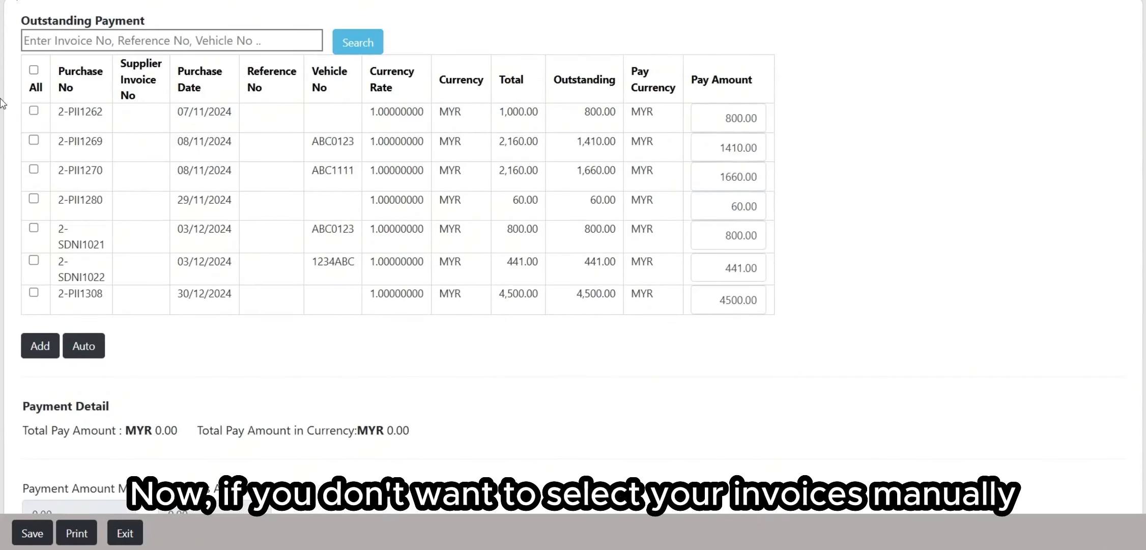
scroll(155, 250, "down", 3)
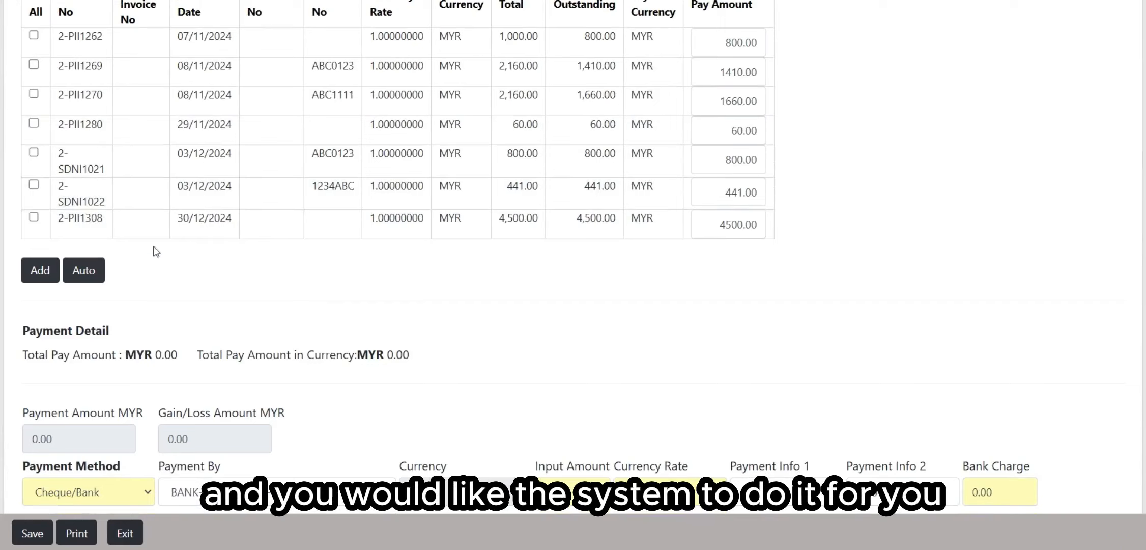
scroll(168, 253, "down", 3)
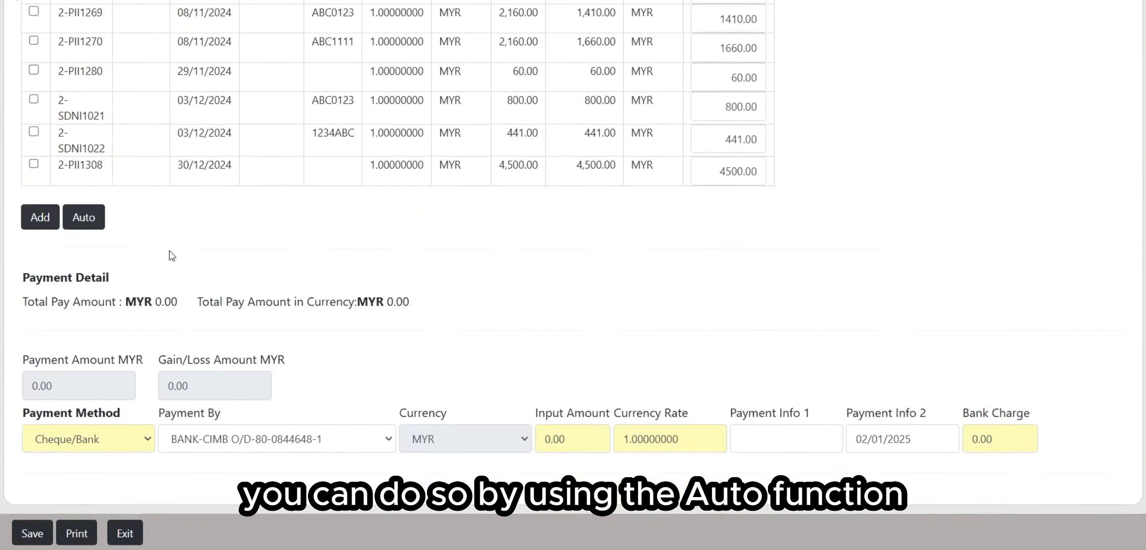
scroll(555, 258, "up", 6)
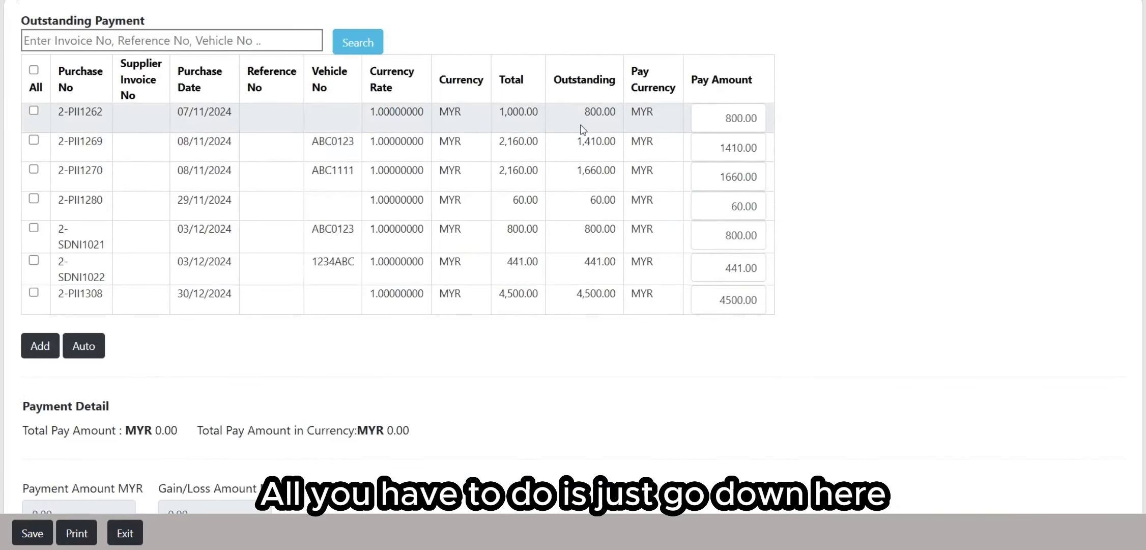
scroll(684, 259, "down", 6)
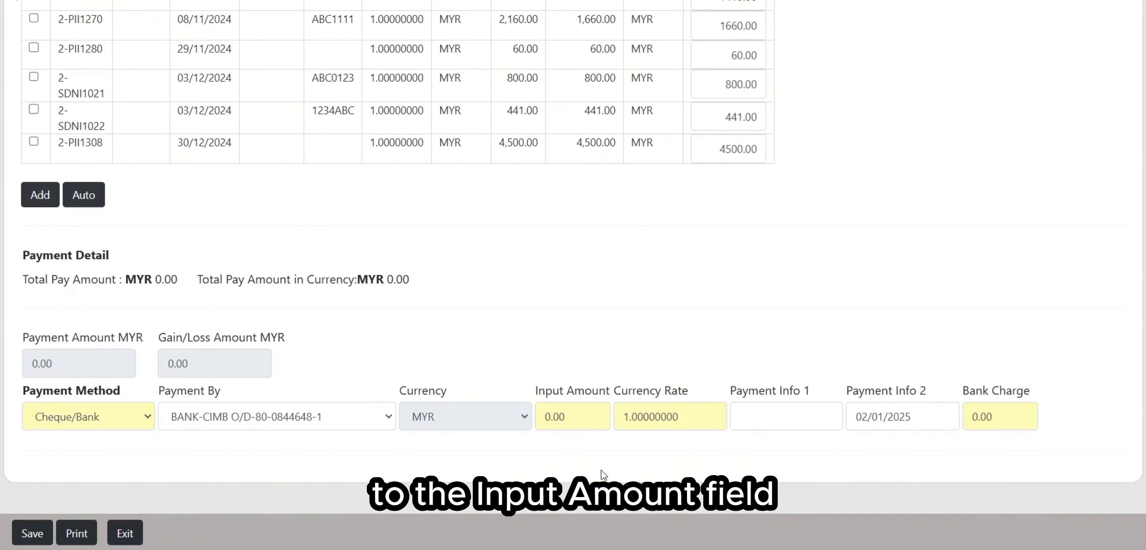
left_click(562, 408)
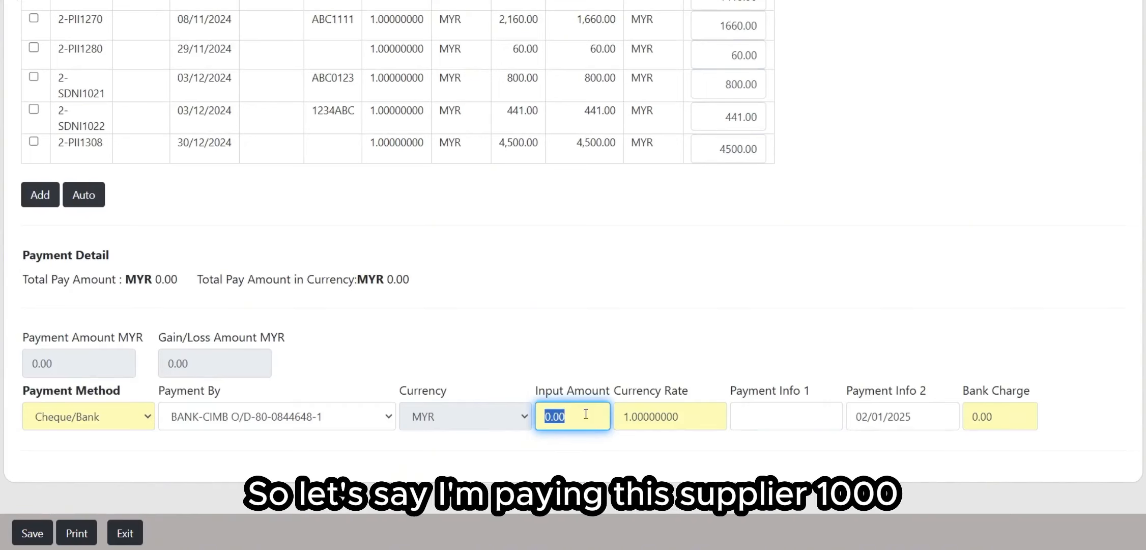
type("1000")
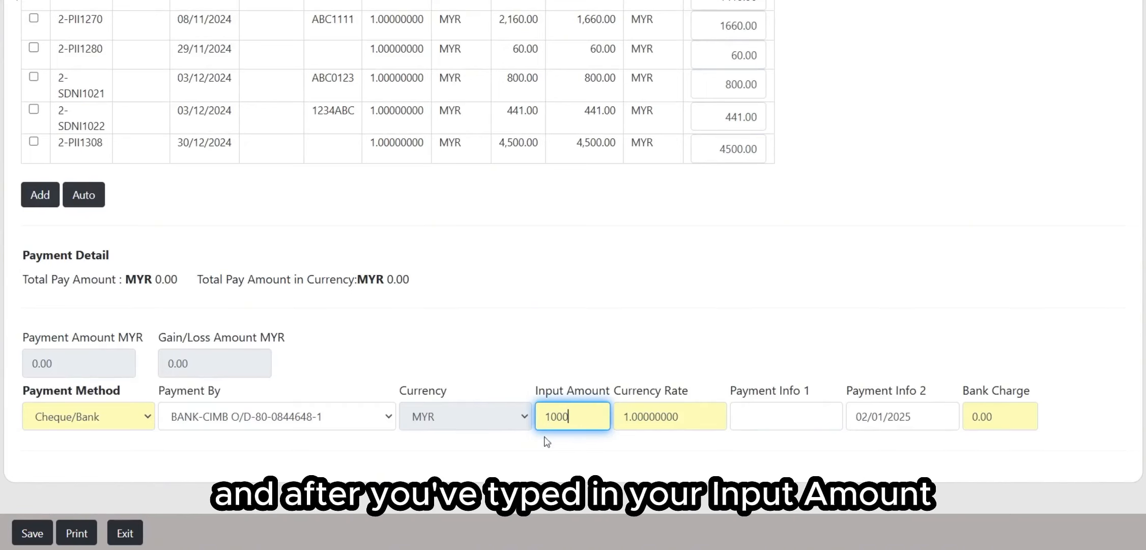
scroll(496, 385, "up", 3)
left_click(84, 346)
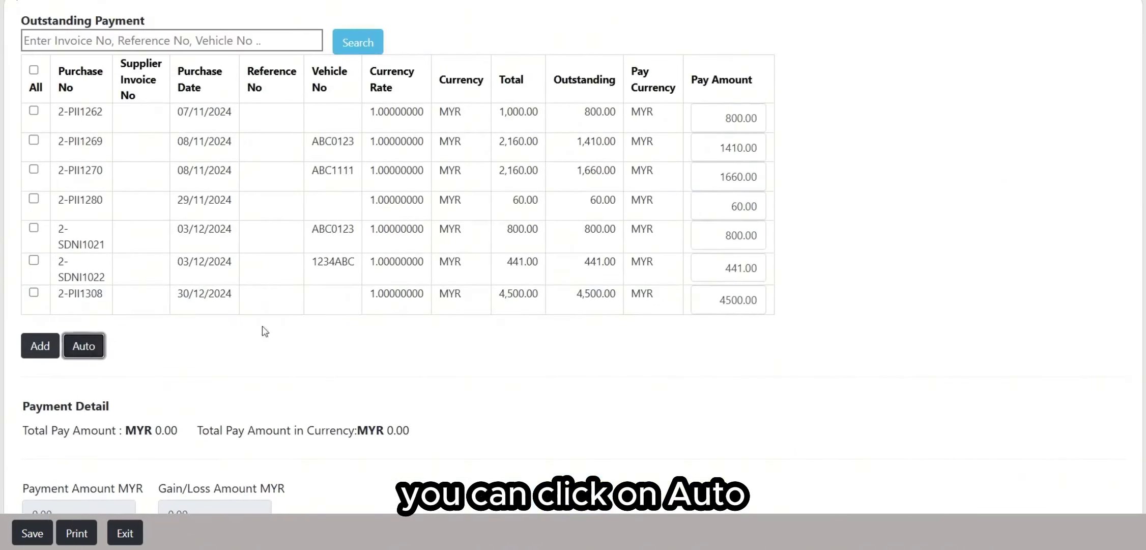
Review the allocated invoices in the payment details along with the total pay, payment and gain/loss amounts.
scroll(286, 379, "down", 1)
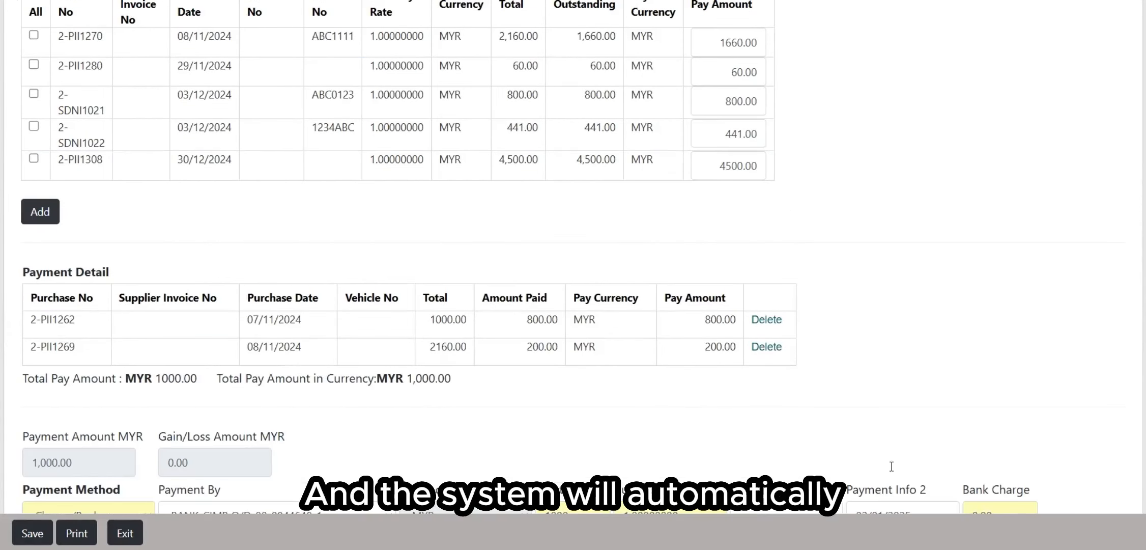
scroll(635, 307, "up", 1)
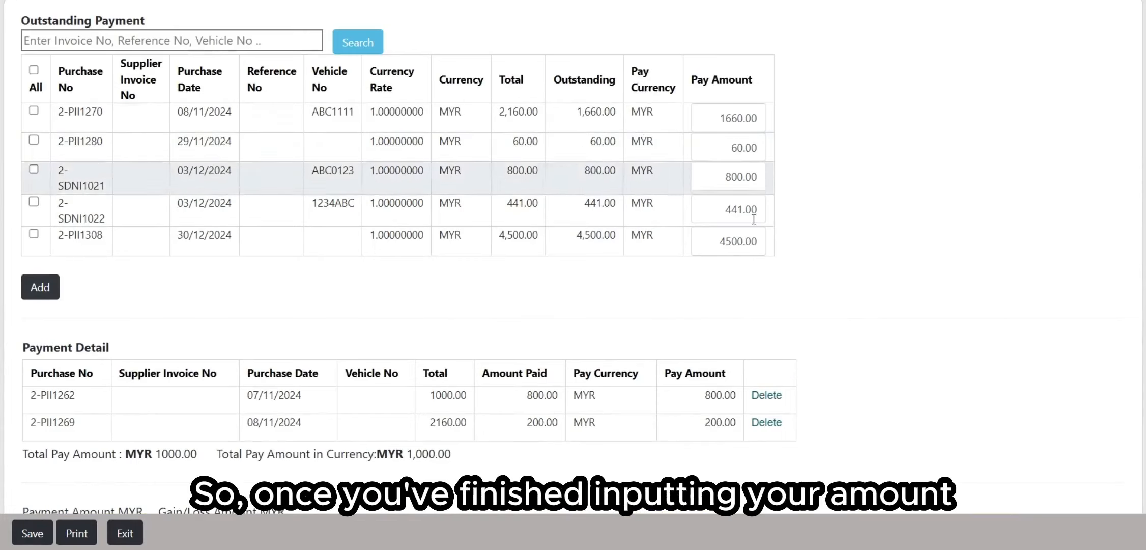
scroll(275, 310, "down", 3)
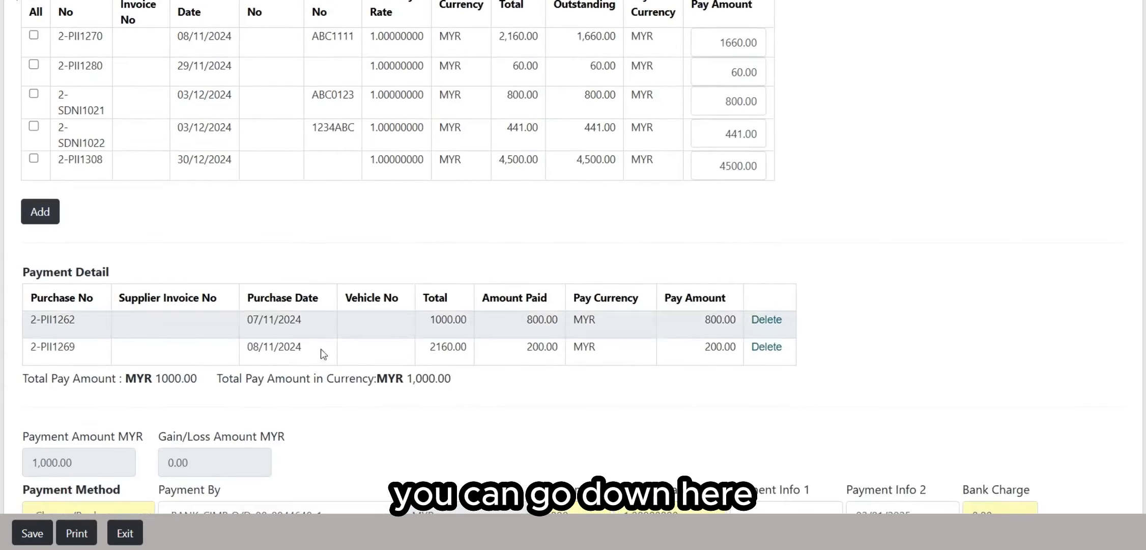
left_click_drag(28, 306, 135, 317)
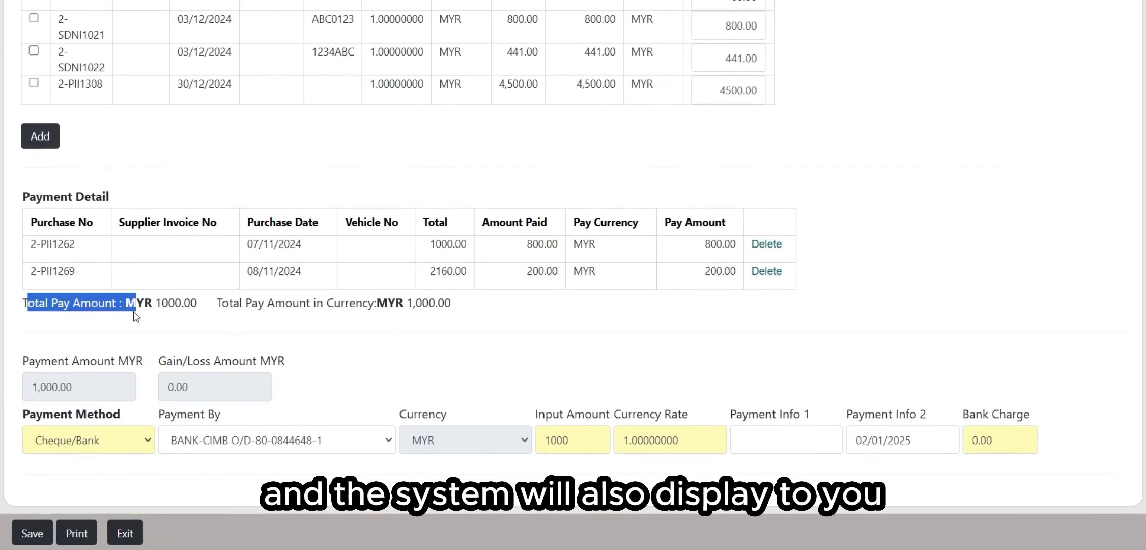
left_click(135, 317)
left_click(183, 315)
left_click_drag(64, 305, 457, 310)
left_click(425, 354)
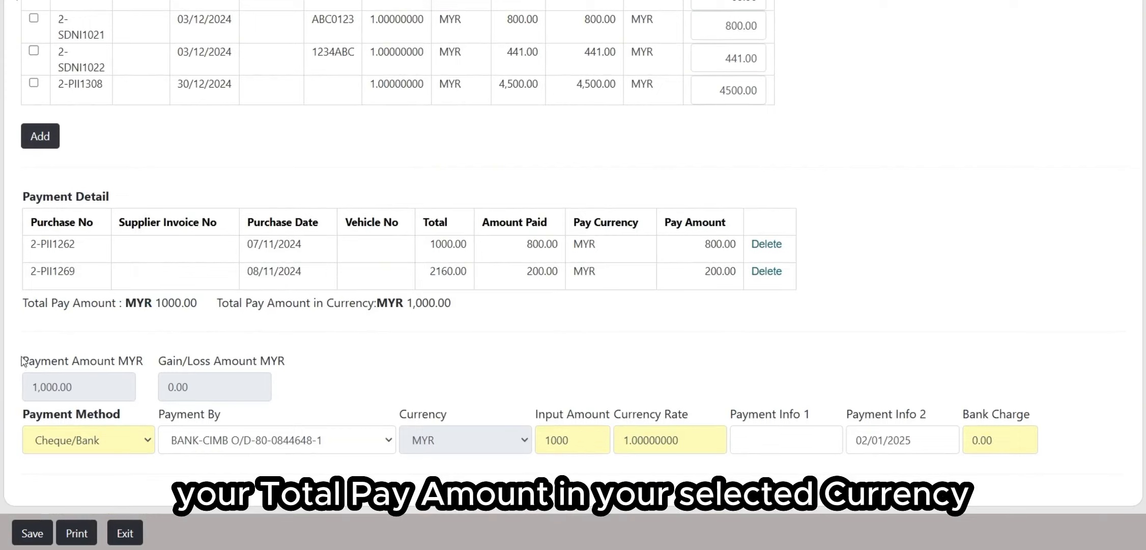
left_click_drag(159, 361, 255, 362)
left_click(292, 370)
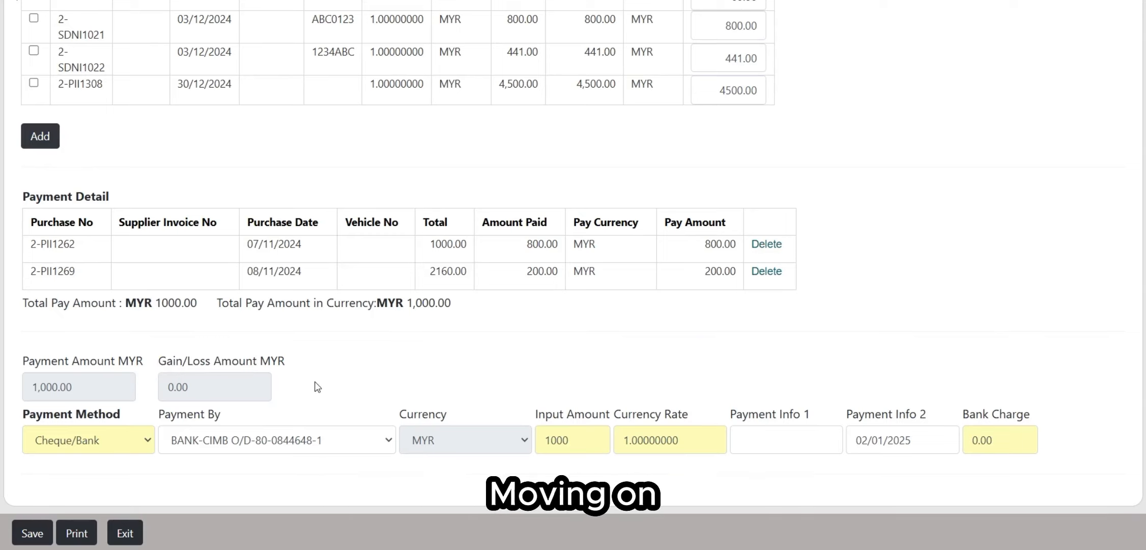
Choose Cheque/Bank as the payment method and the BANK-CIMB O/D account as the account to pay from.
scroll(310, 387, "down", 1)
left_click(115, 415)
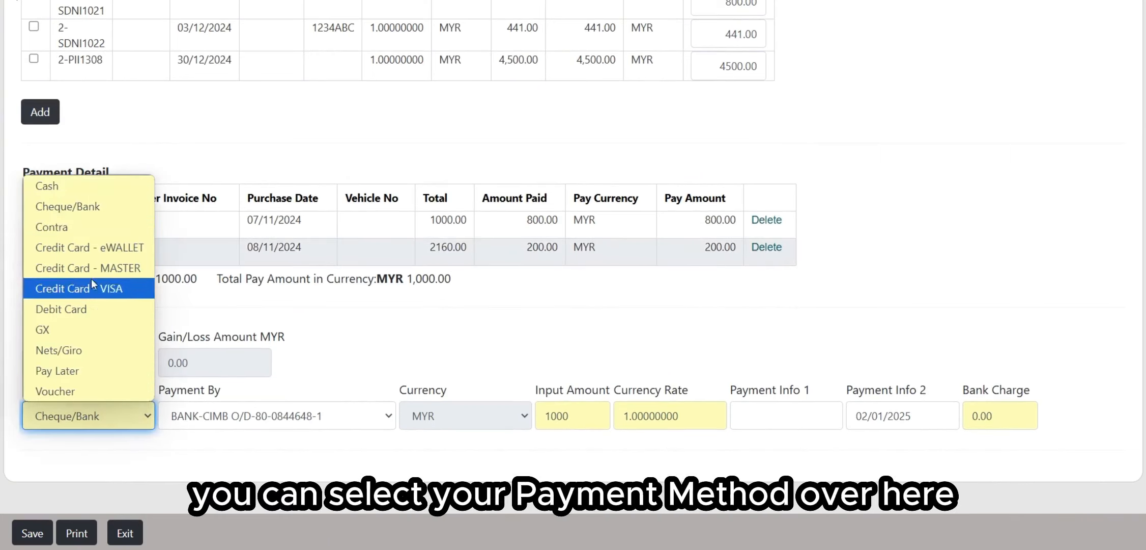
left_click(90, 209)
left_click(223, 440)
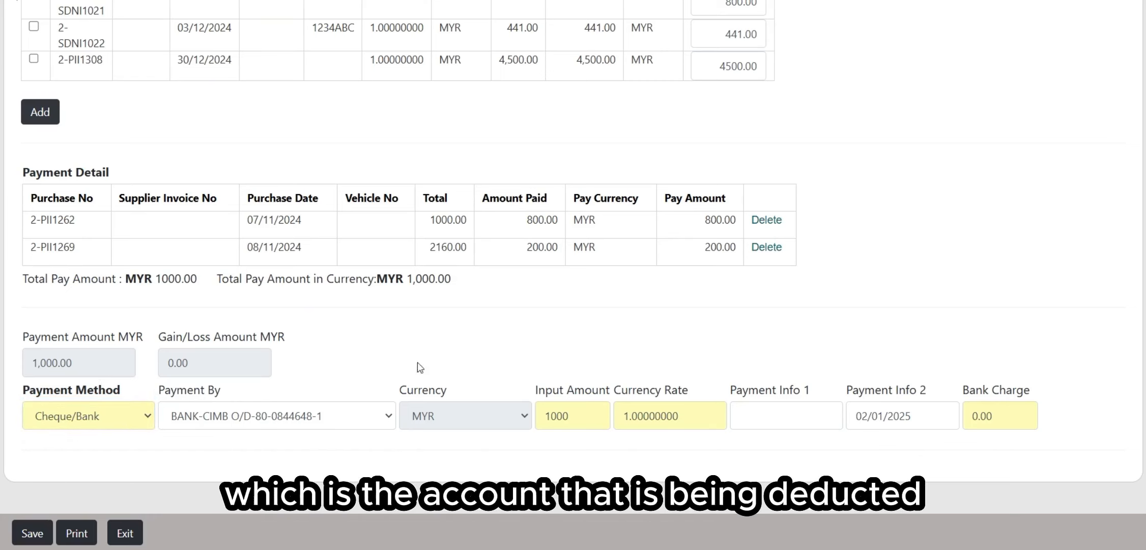
left_click(383, 422)
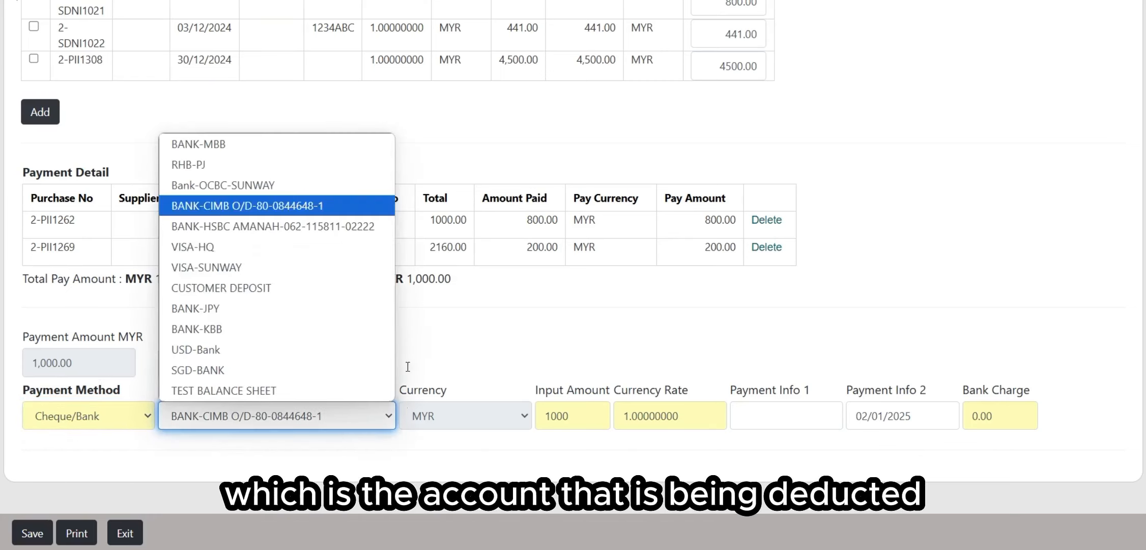
left_click(251, 203)
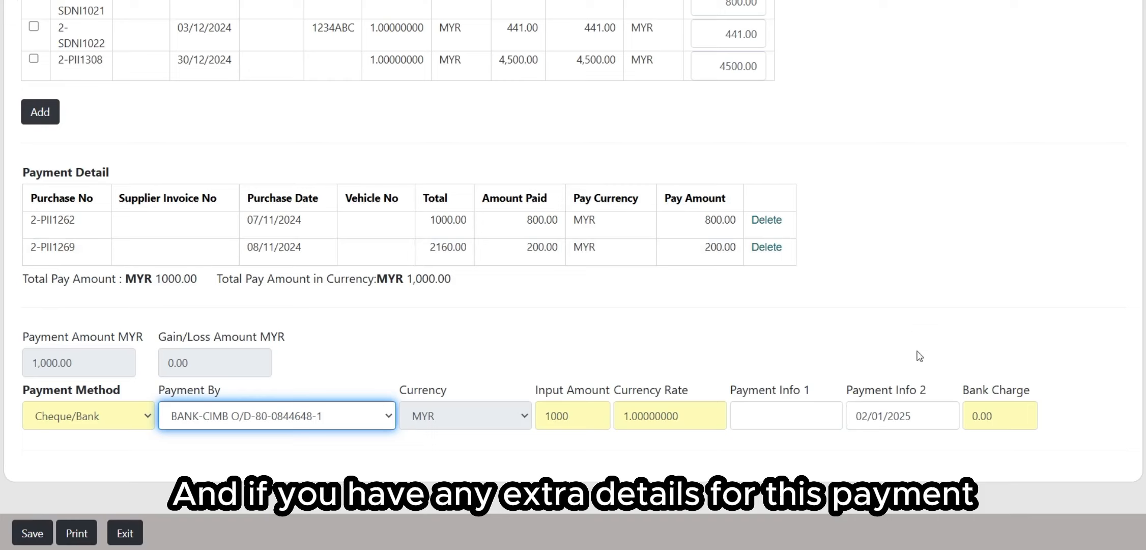
Check the payment info, bank charge and remaining form entries, and save the supplier payment.
left_click(827, 392)
left_click_drag(758, 391, 926, 395)
left_click(933, 368)
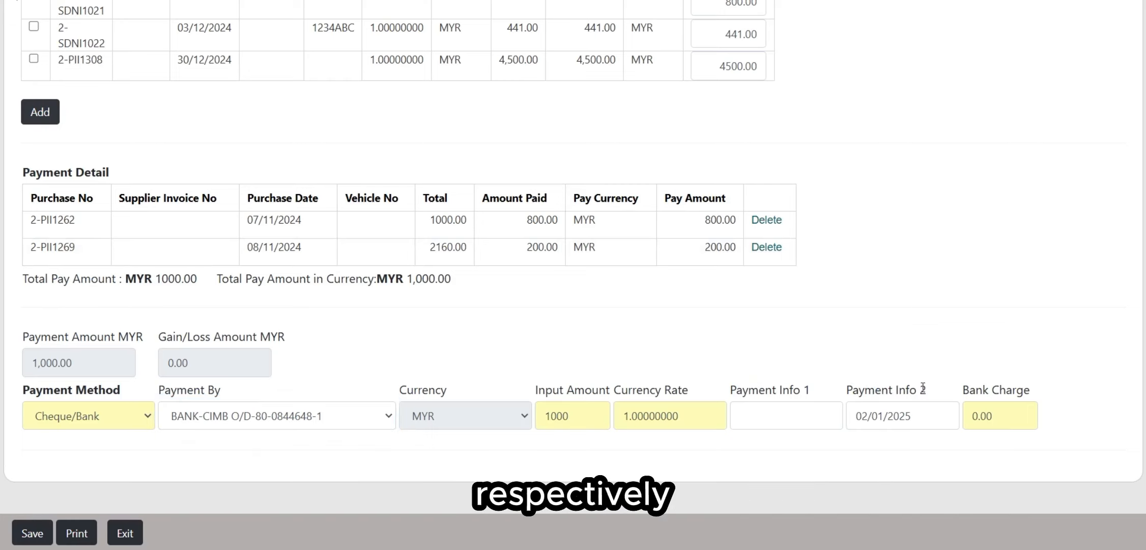
left_click(1014, 425)
scroll(1033, 371, "up", 8)
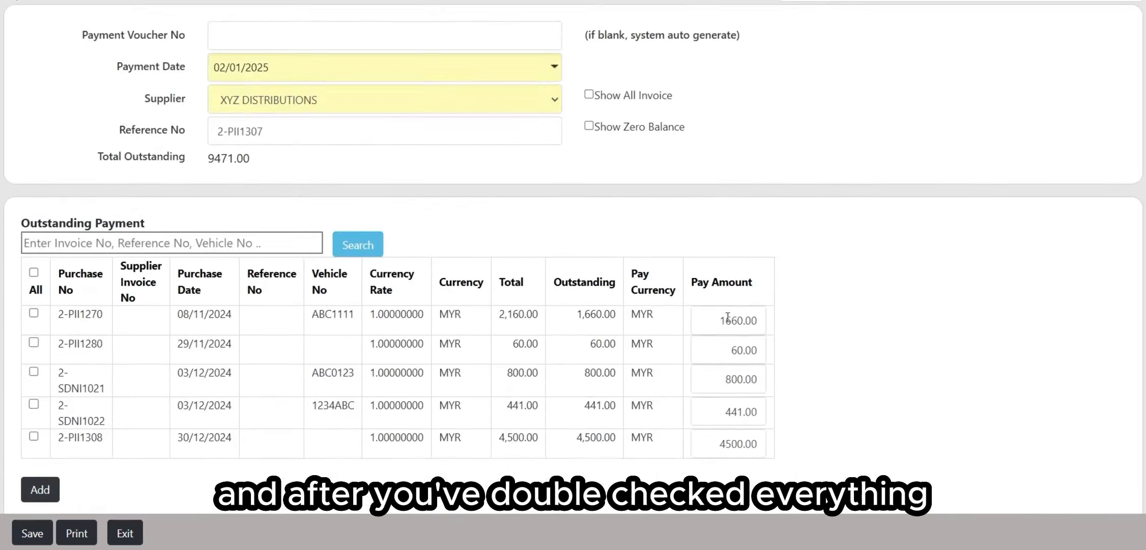
scroll(670, 259, "down", 4)
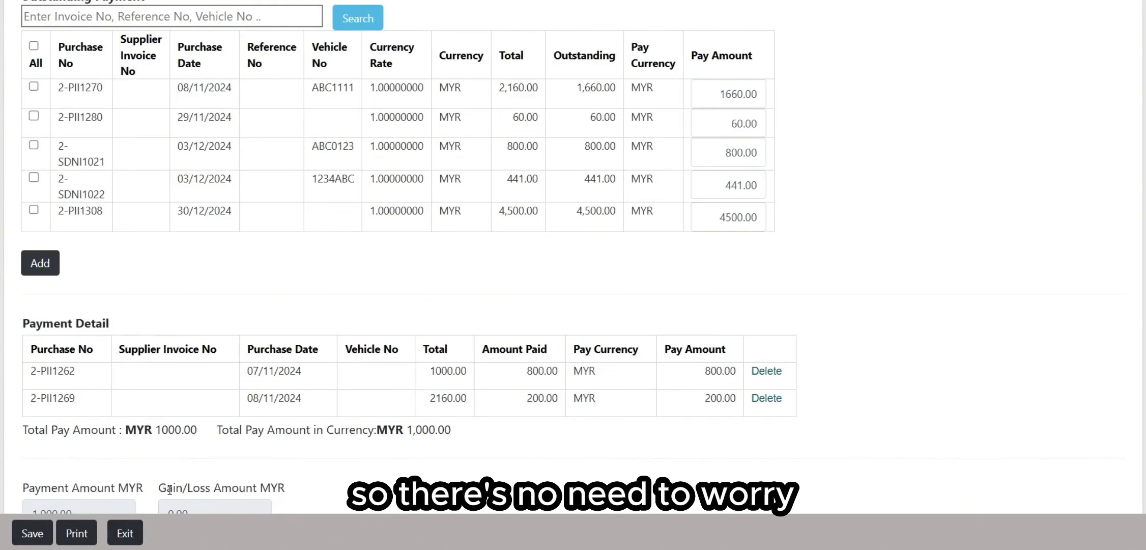
left_click(45, 532)
Start a new payment voucher and select MAIN BRANCH as its branch.
scroll(43, 533, "down", 1)
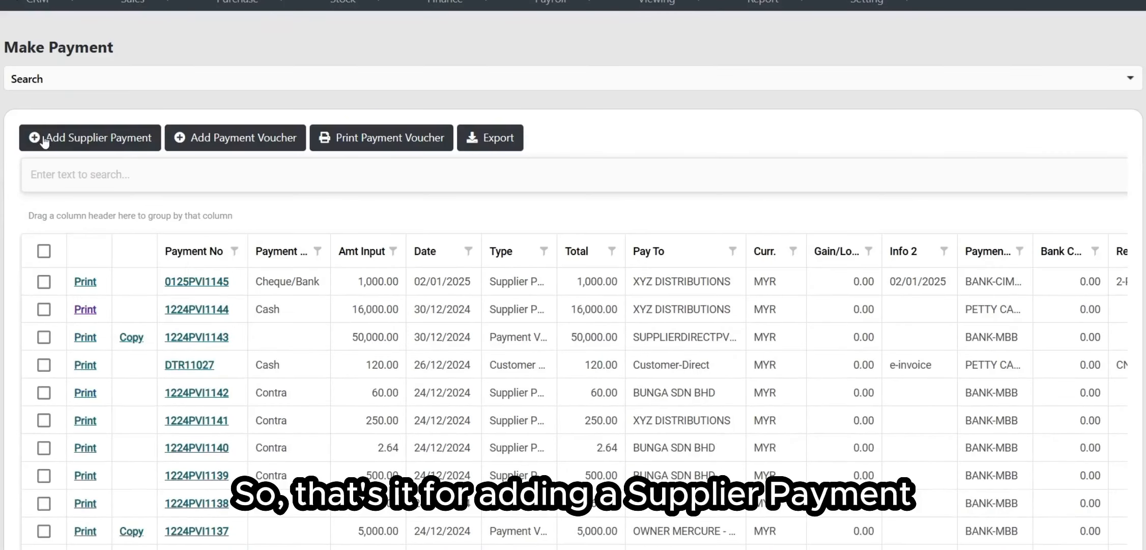
left_click(247, 140)
scroll(400, 155, "down", 1)
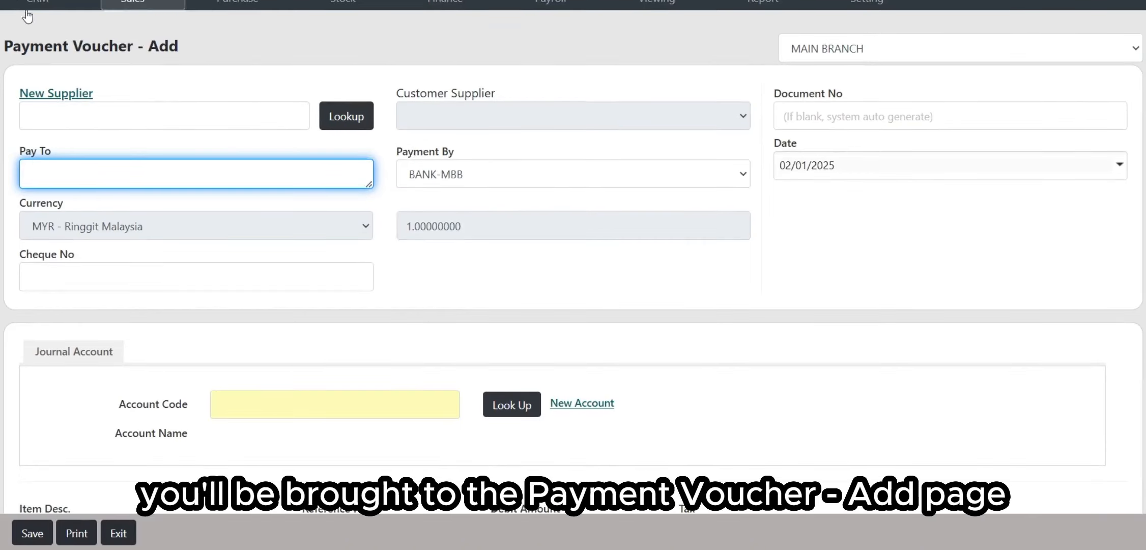
left_click_drag(22, 46, 151, 43)
left_click(227, 45)
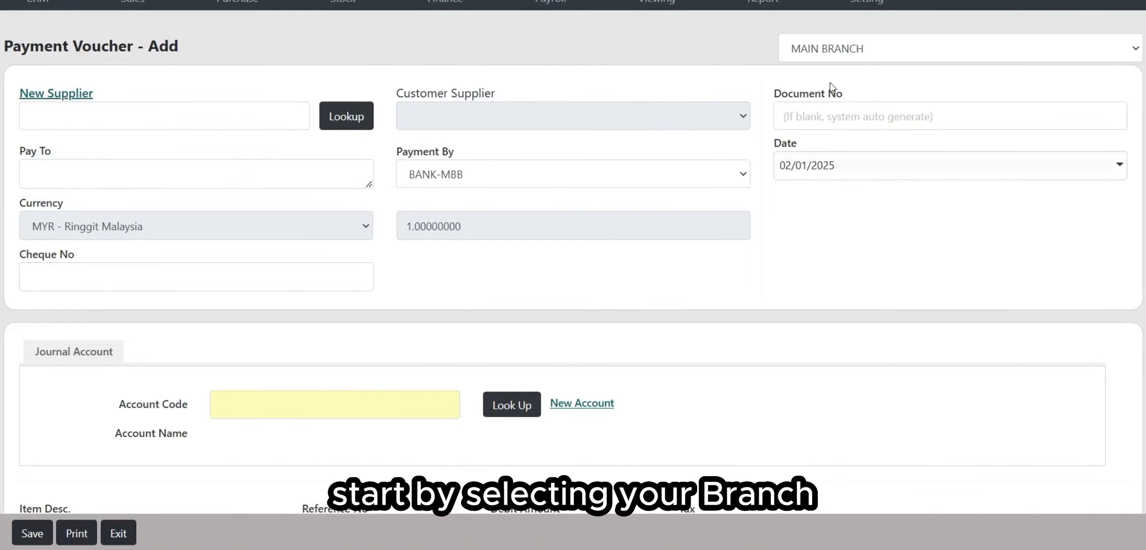
left_click(828, 55)
left_click(842, 135)
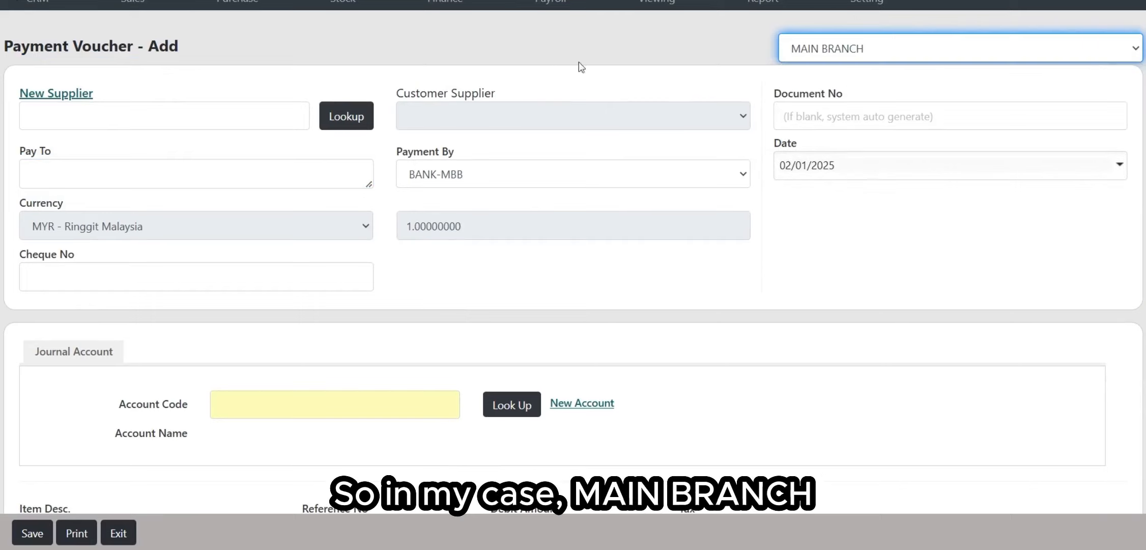
left_click(372, 52)
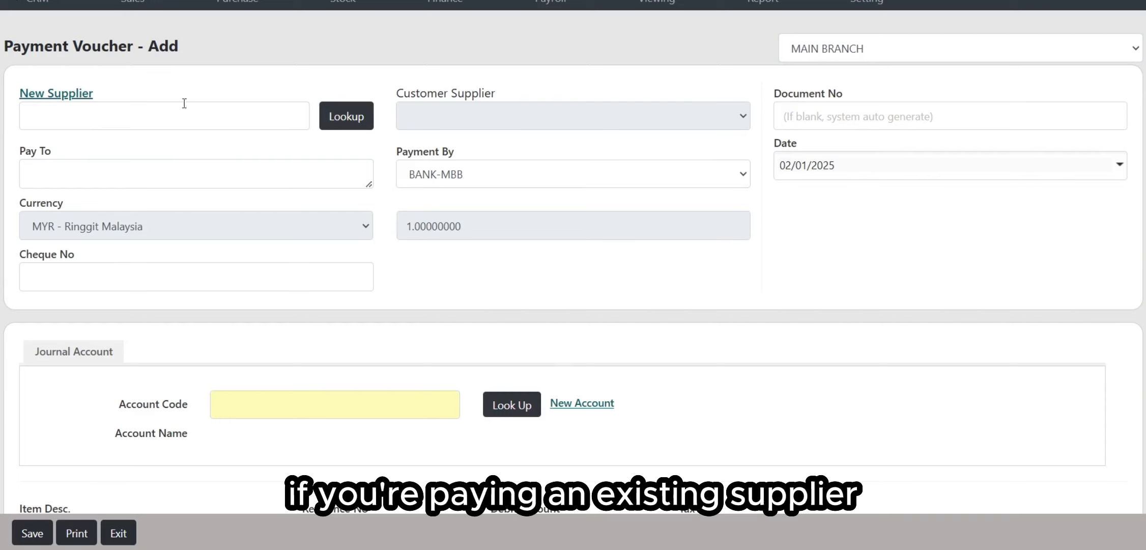
Open the new supplier form from the voucher, look through its supplier and e-invoice fields, and close it.
left_click(203, 122)
left_click(245, 89)
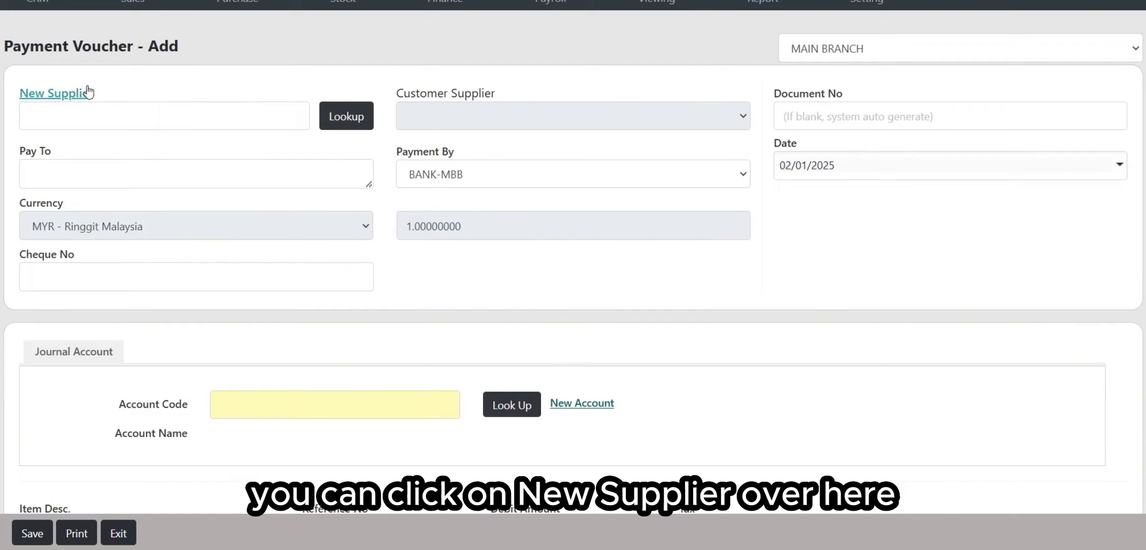
left_click(72, 95)
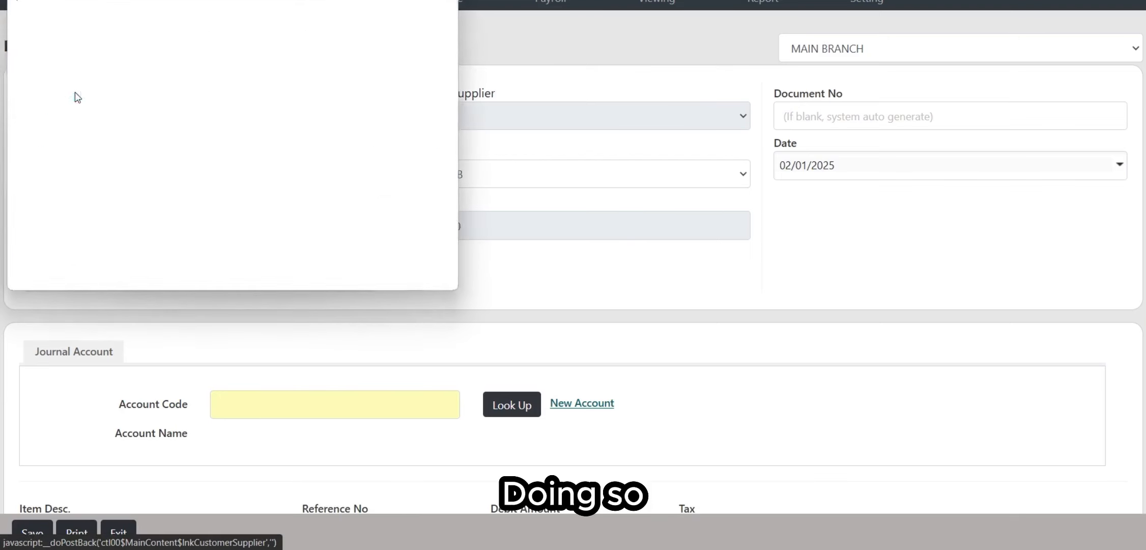
scroll(611, 229, "down", 2)
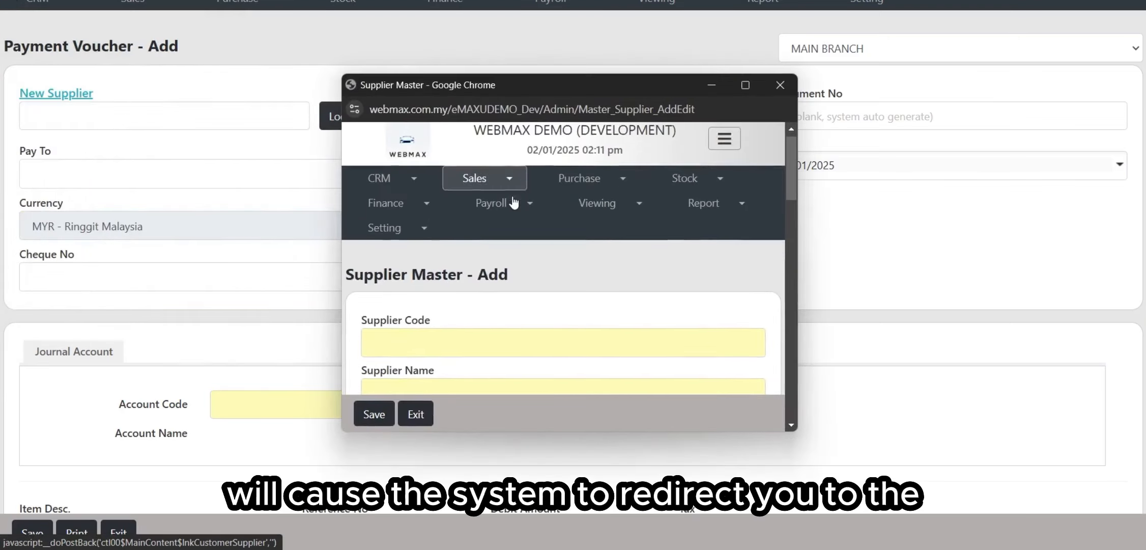
scroll(605, 287, "down", 3)
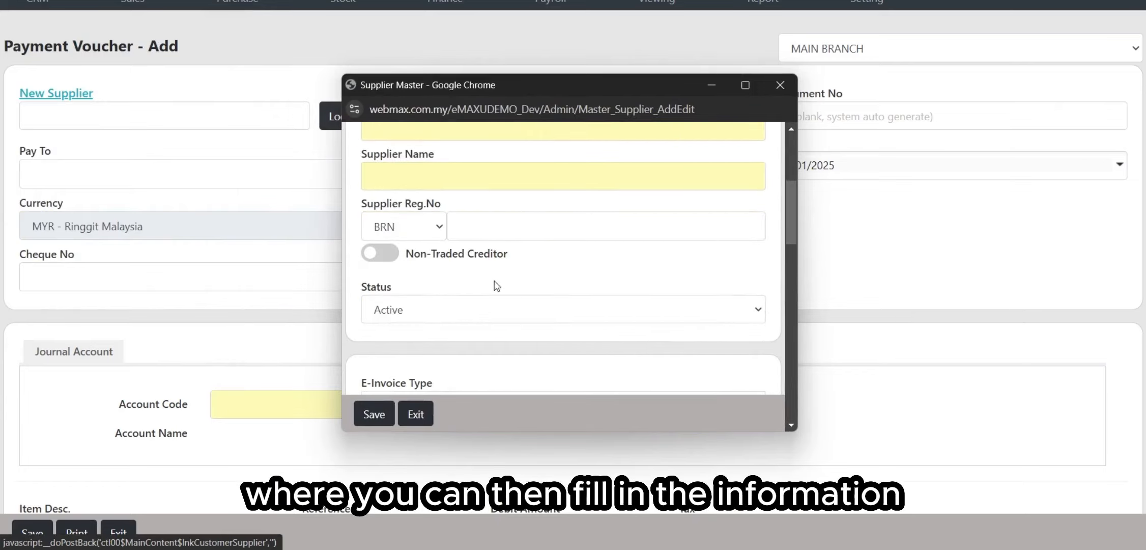
scroll(604, 285, "down", 2)
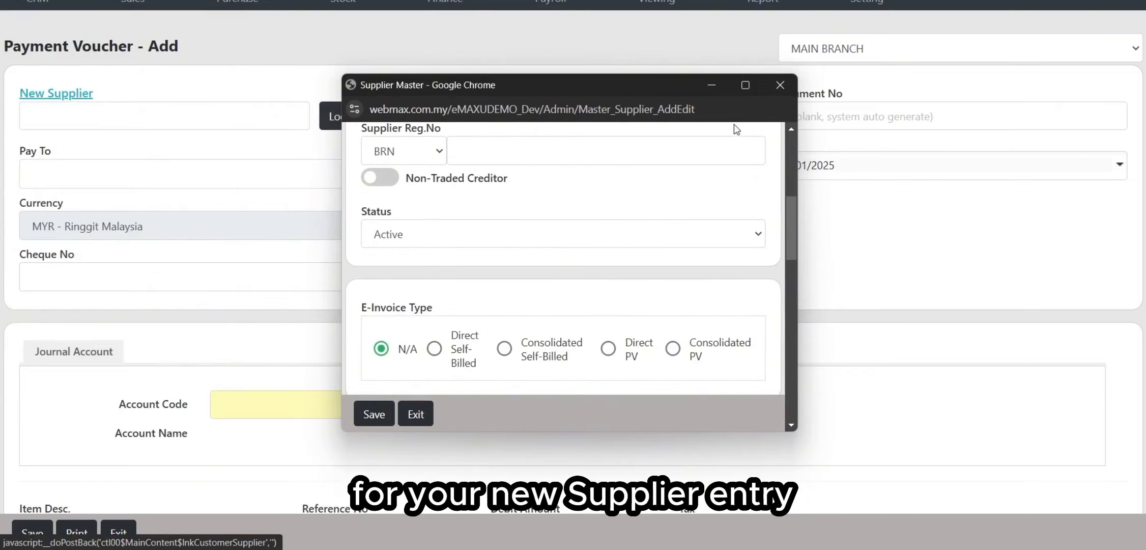
left_click(769, 88)
Look up the supplier "bunga" and select BUNGA SDN BHD for the payment voucher.
left_click(230, 112)
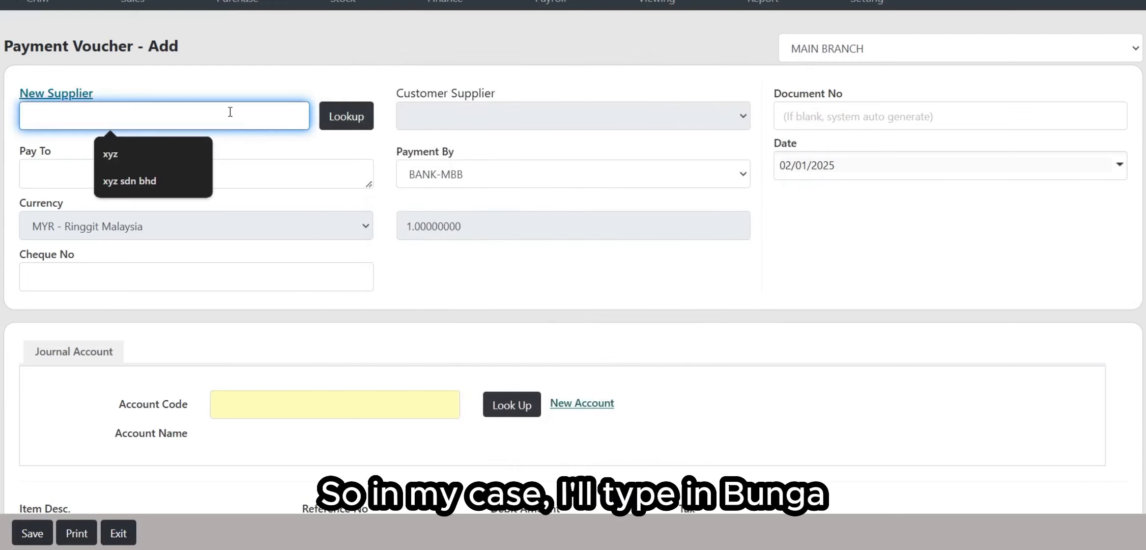
type("bunga")
left_click(339, 117)
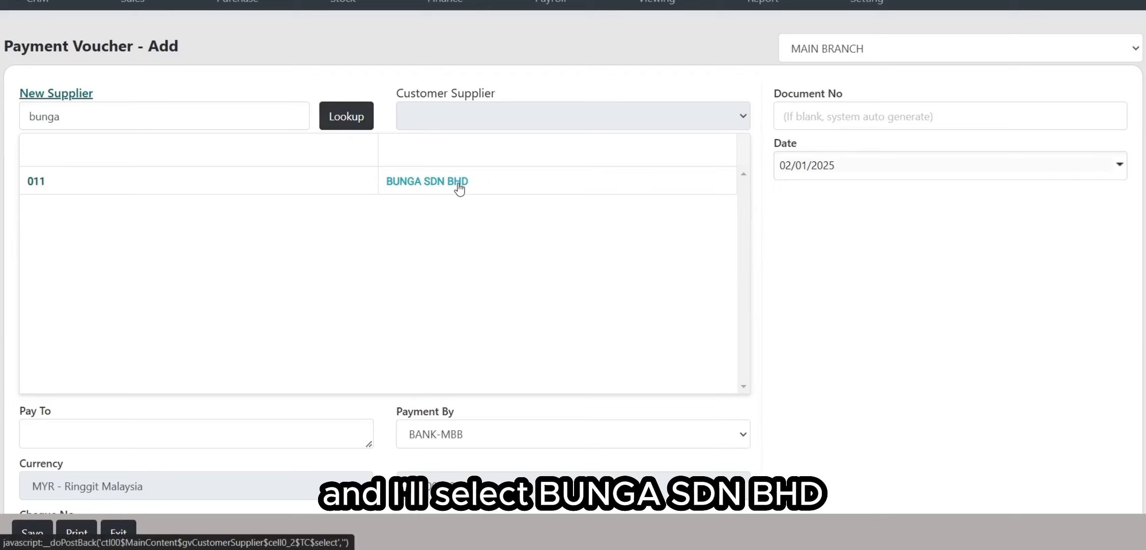
left_click(459, 188)
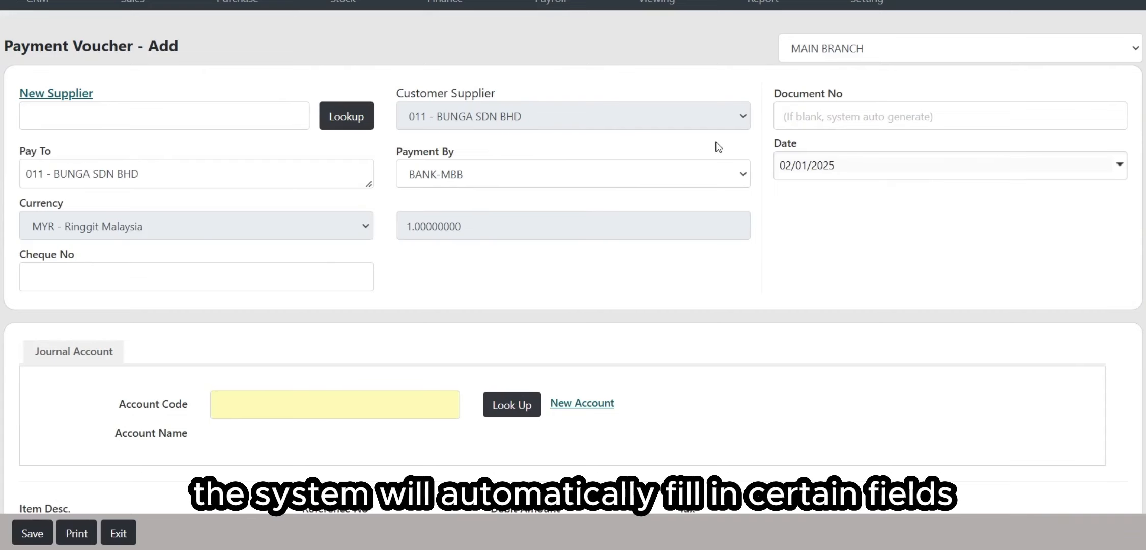
scroll(627, 244, "up", 1)
scroll(619, 221, "down", 1)
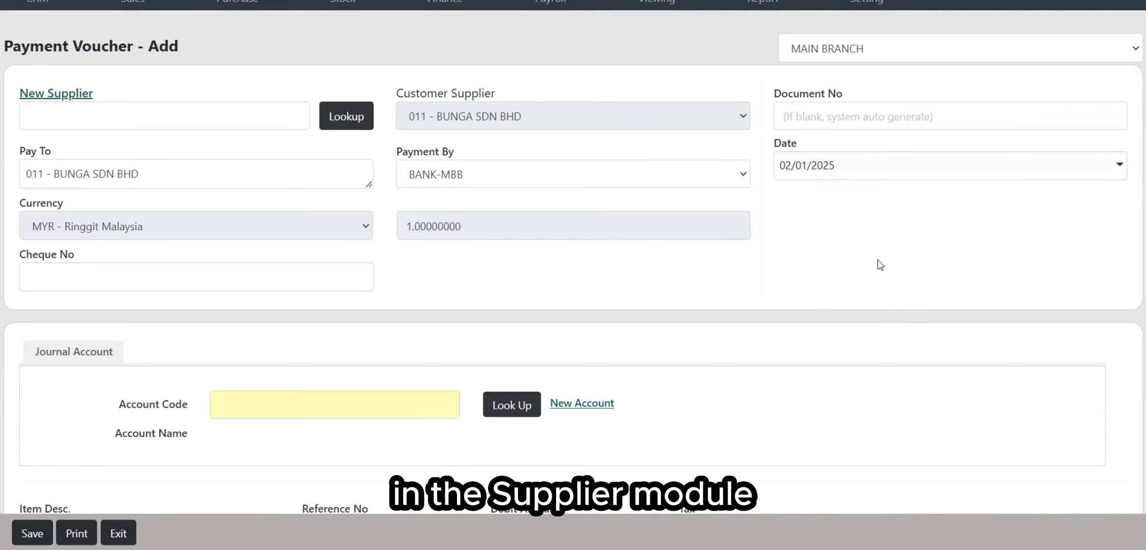
Check the voucher's Document No and Cheque No fields, leaving both blank.
left_click_drag(766, 95, 857, 97)
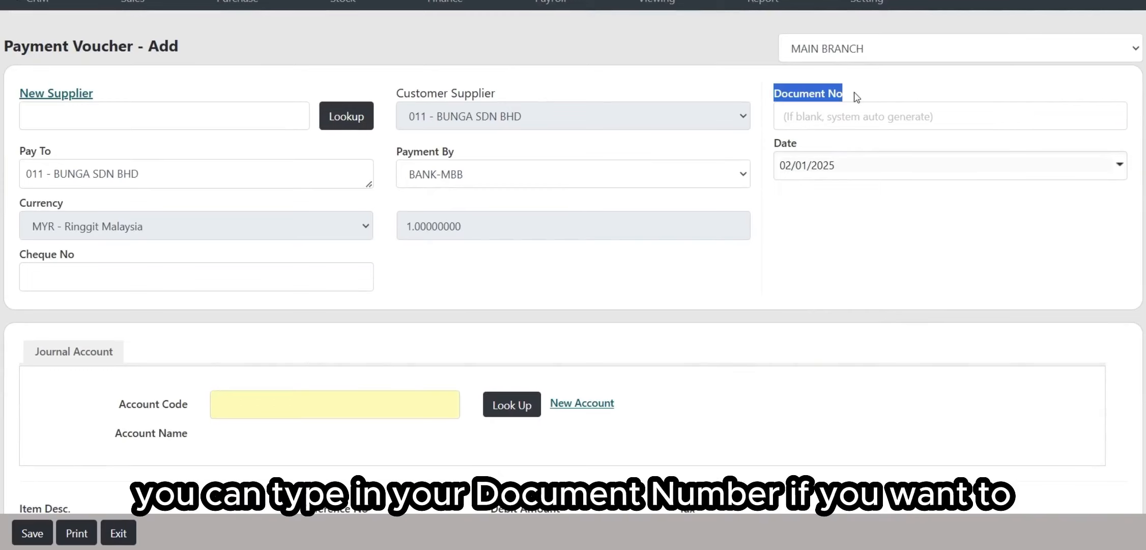
left_click(909, 91)
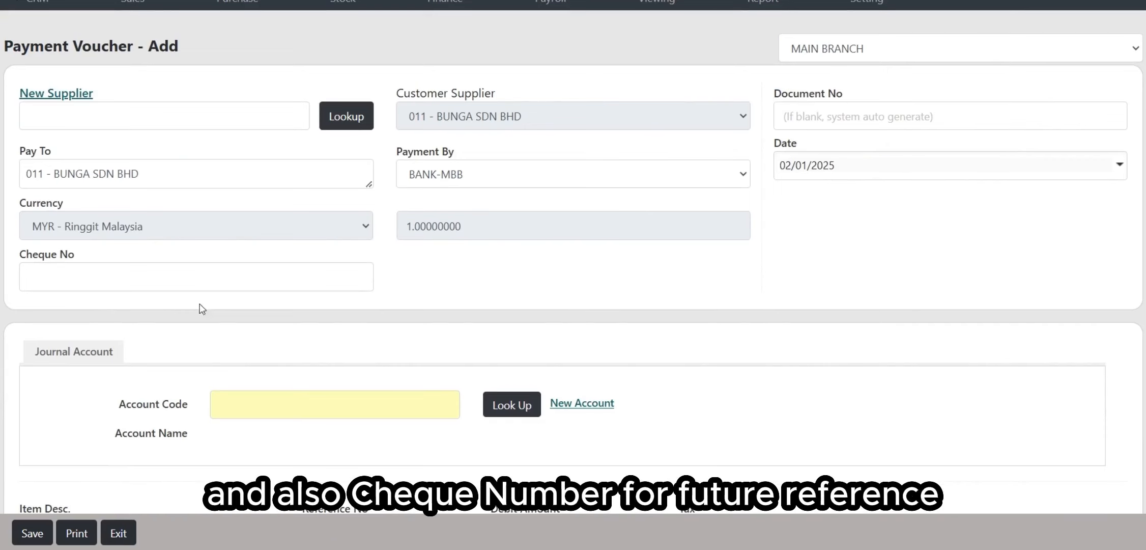
left_click(128, 276)
left_click(420, 294)
Look up "e-wallet" as the journal account and select the E-WALLET account.
scroll(420, 294, "down", 5)
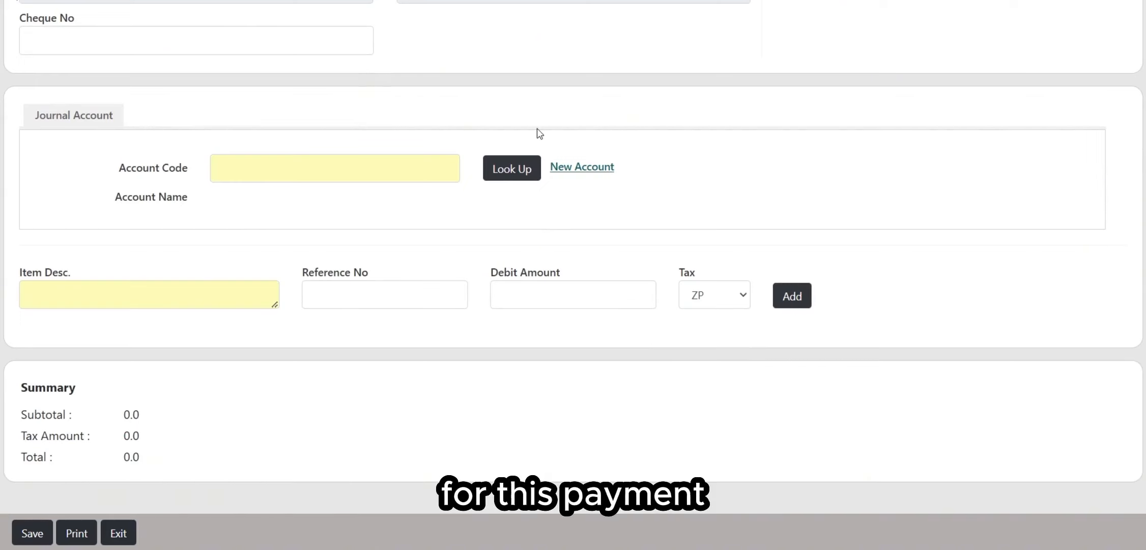
left_click(386, 163)
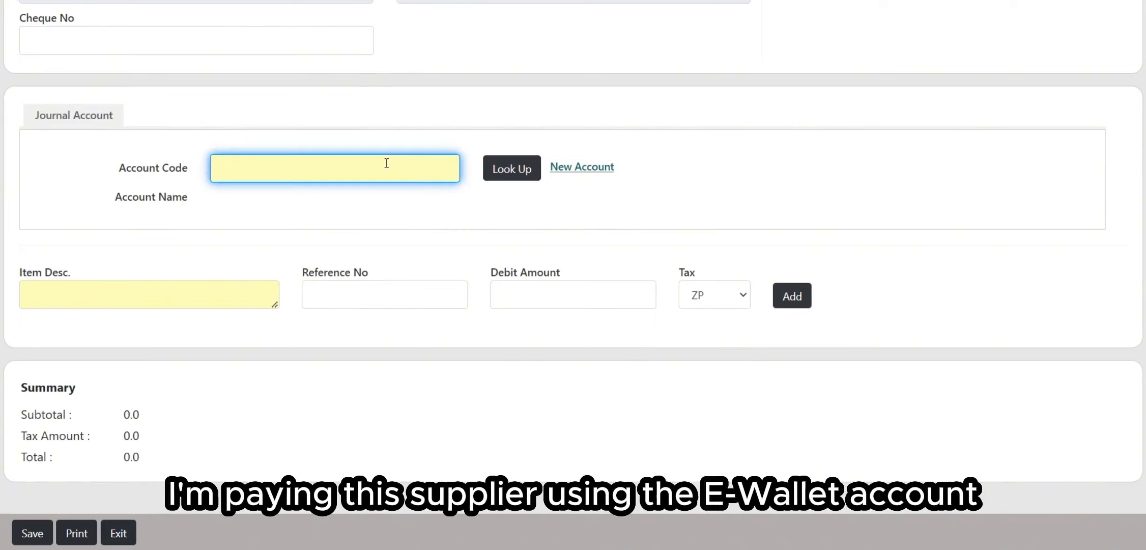
type("e-wallet")
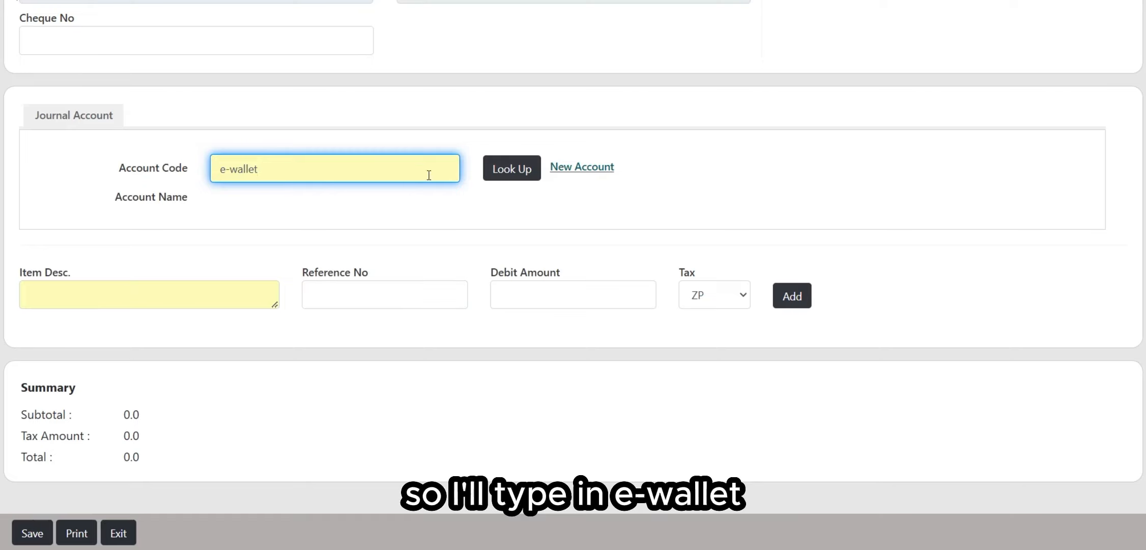
left_click(519, 175)
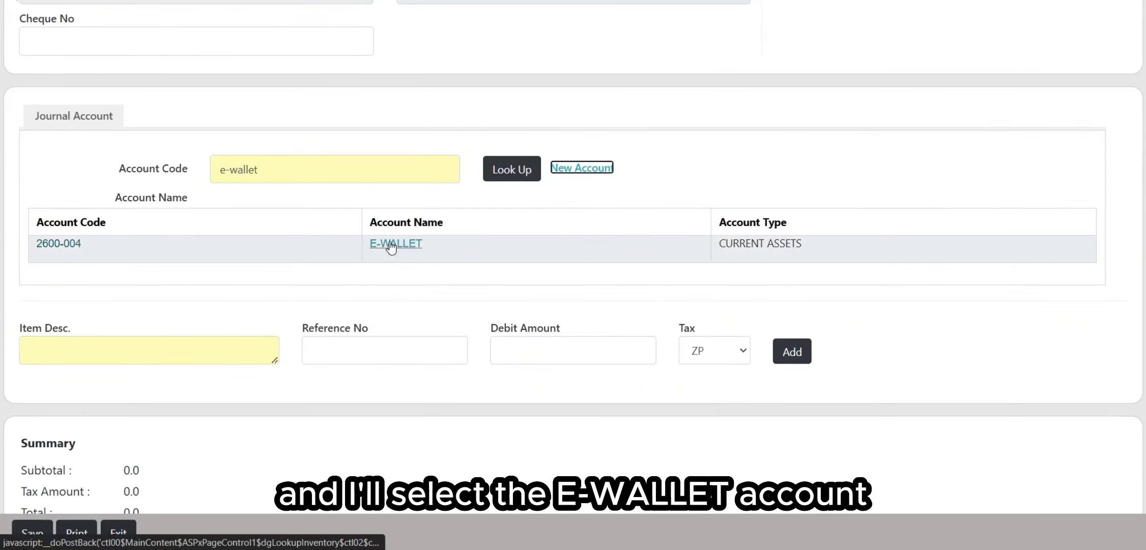
left_click(391, 246)
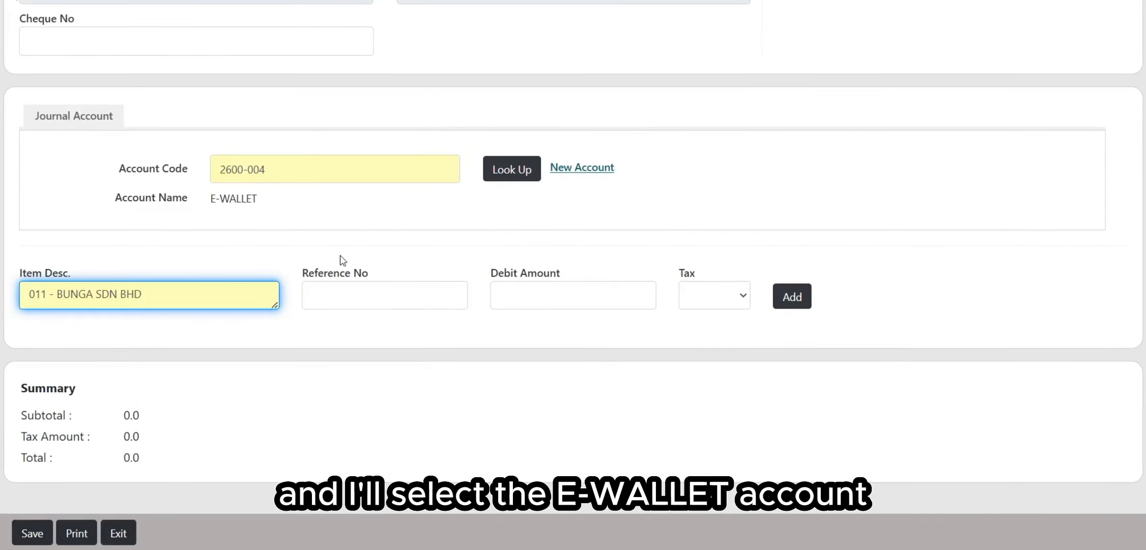
Open the new account form from the voucher, look through its fields, and close it.
scroll(341, 255, "up", 6)
scroll(217, 161, "down", 4)
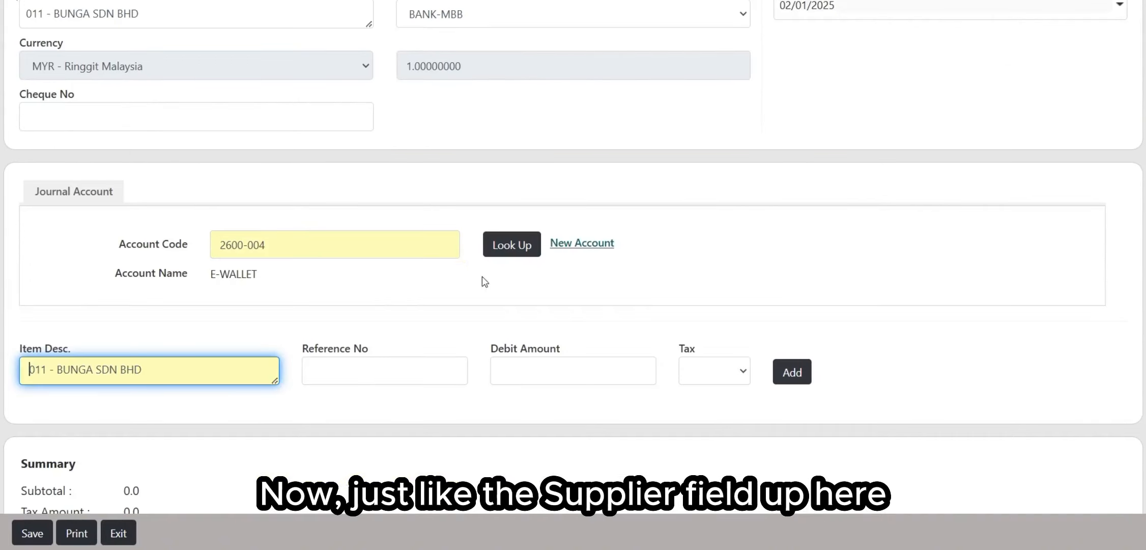
scroll(630, 174, "down", 2)
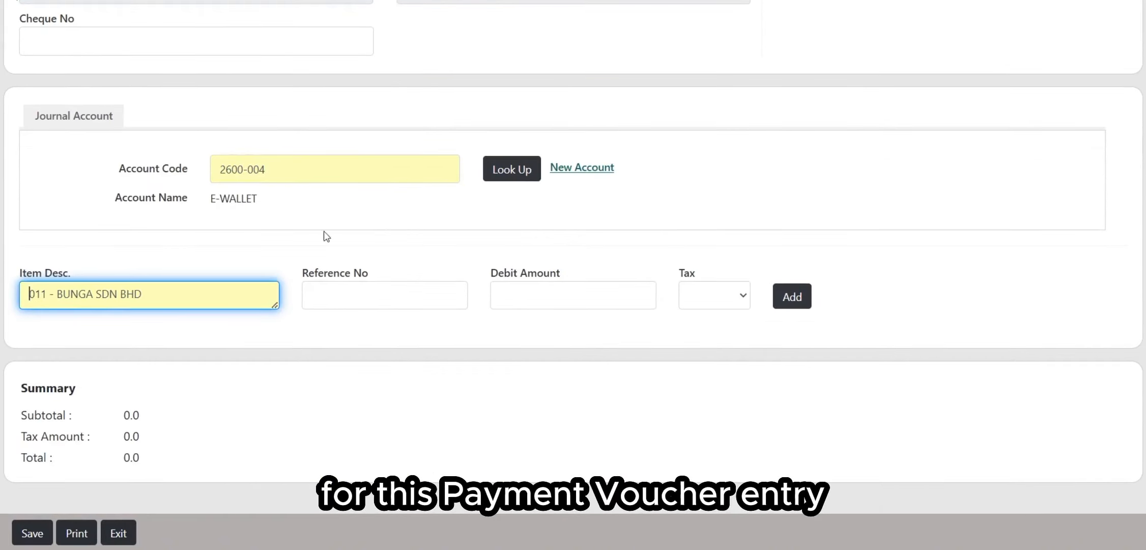
left_click(585, 168)
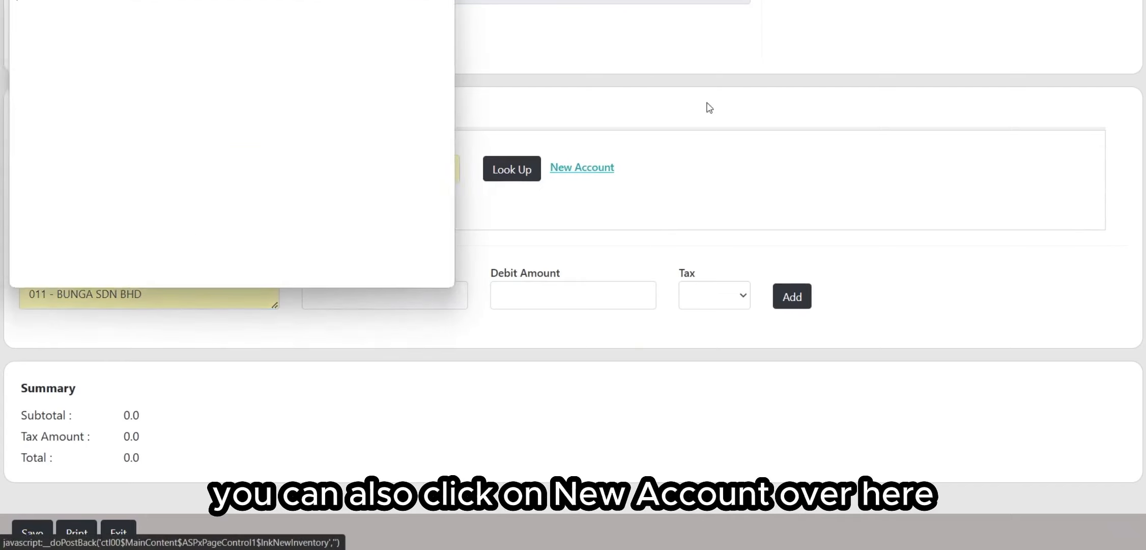
left_click_drag(207, 1, 484, 56)
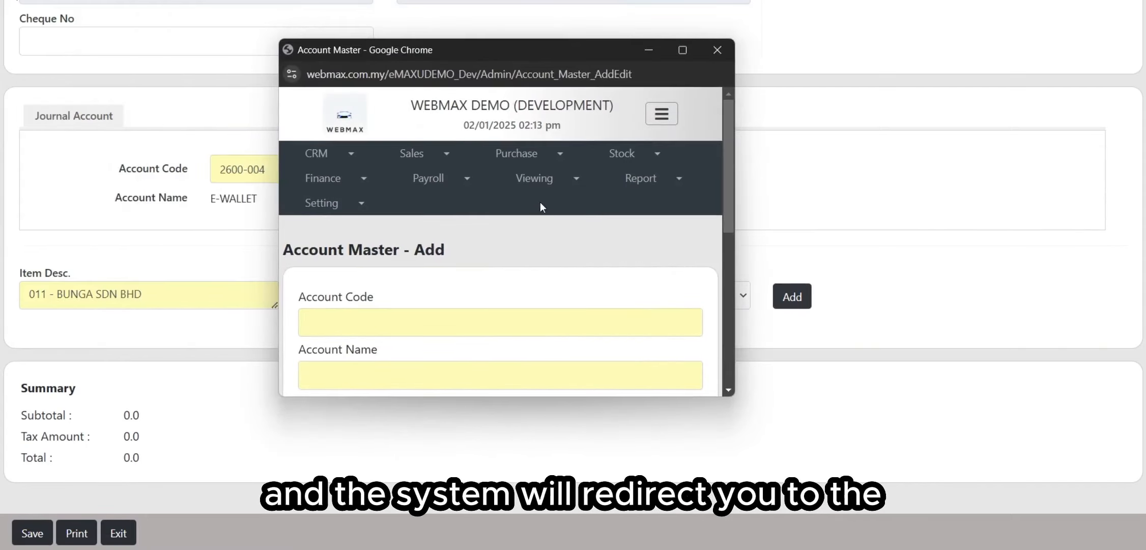
scroll(540, 203, "down", 5)
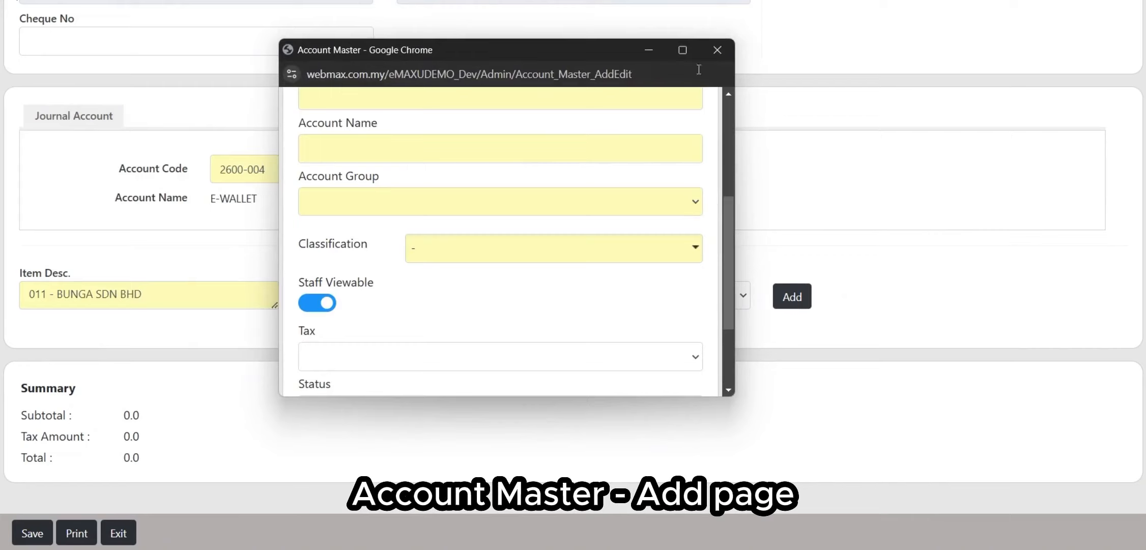
left_click(718, 50)
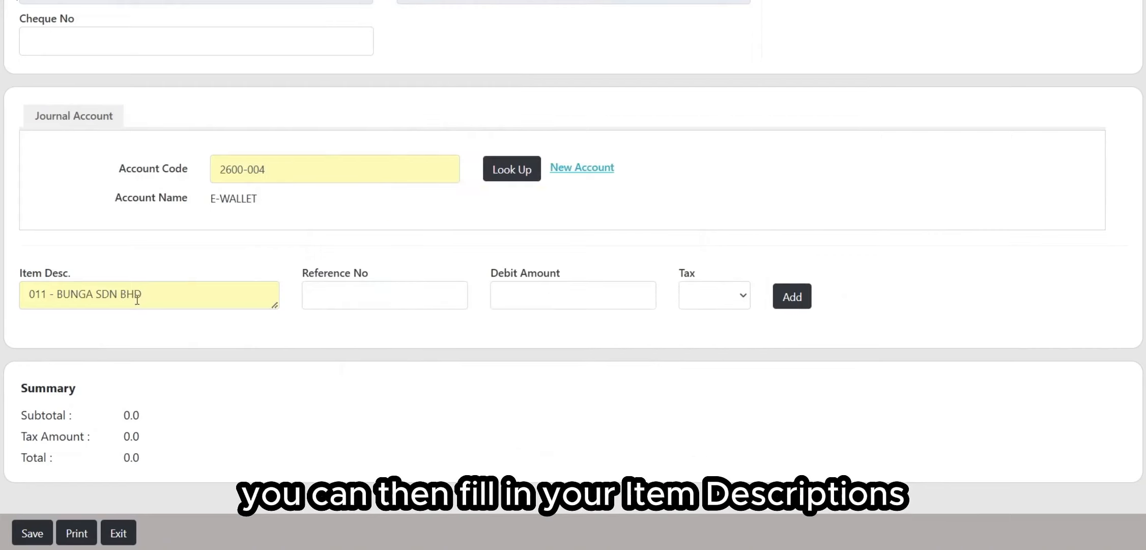
Append "E-wallet" to the item description and leave the reference number blank.
left_click(31, 274)
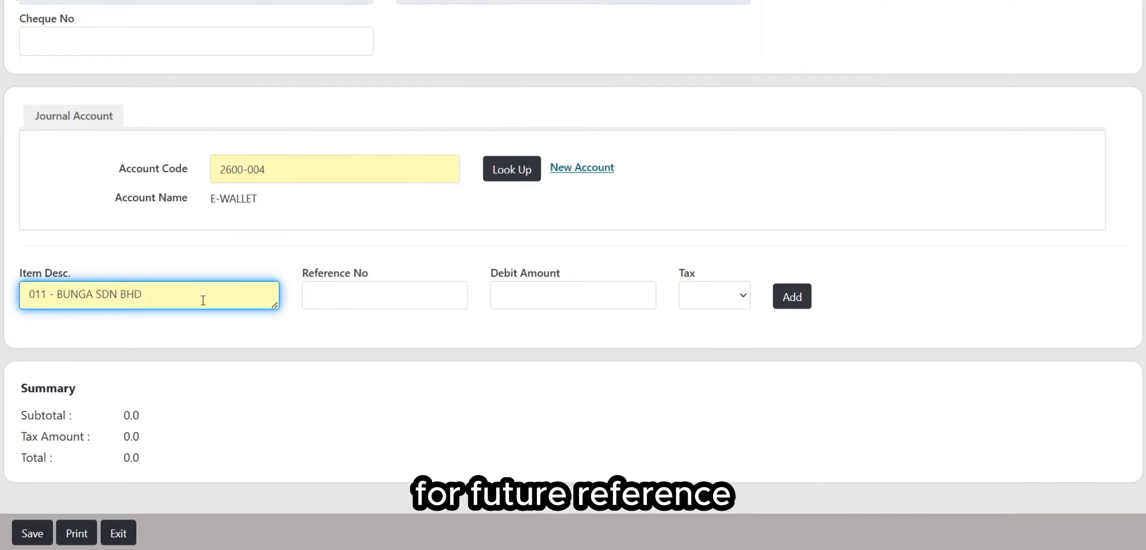
type("E")
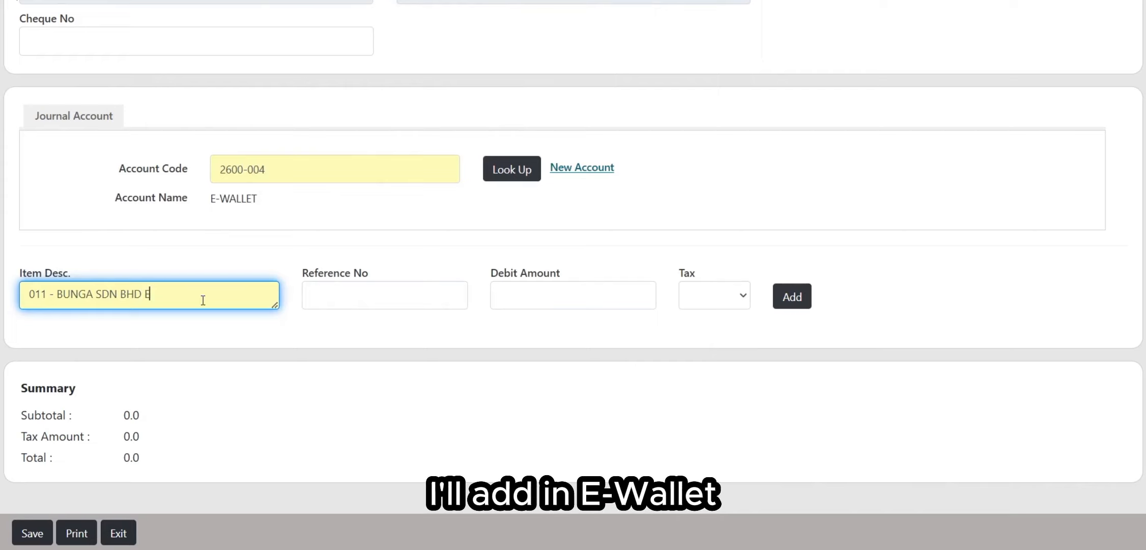
type("-wallet")
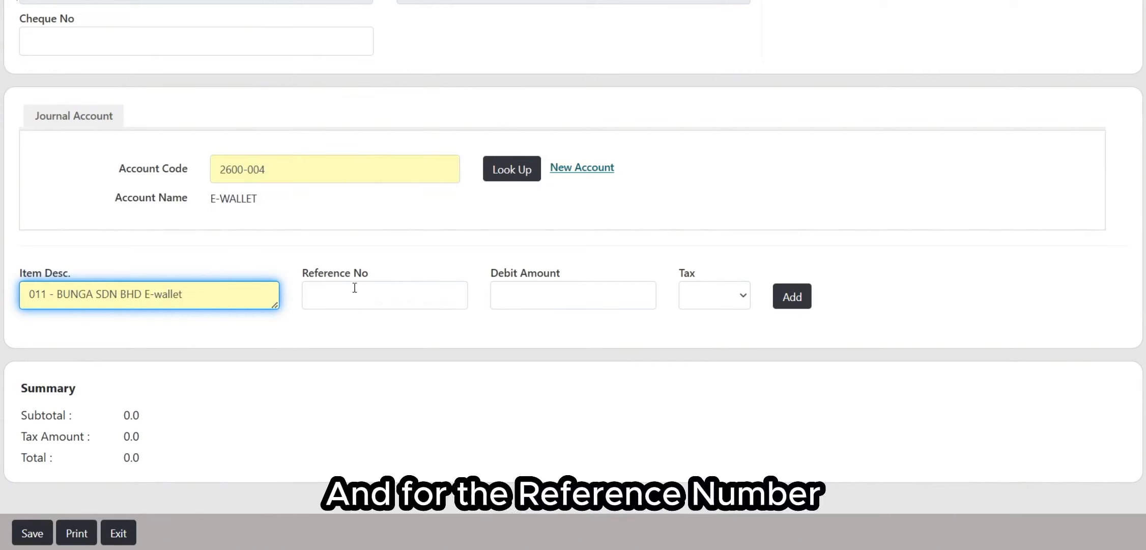
left_click(373, 285)
left_click(386, 257)
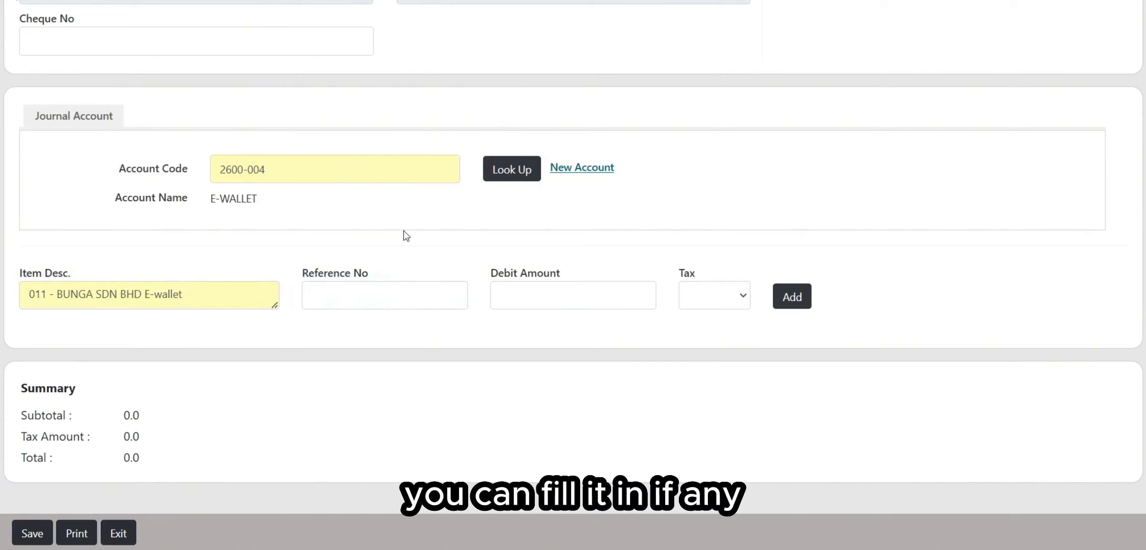
Set the debit amount to 1000 and add the E-WALLET line to the voucher.
left_click(523, 302)
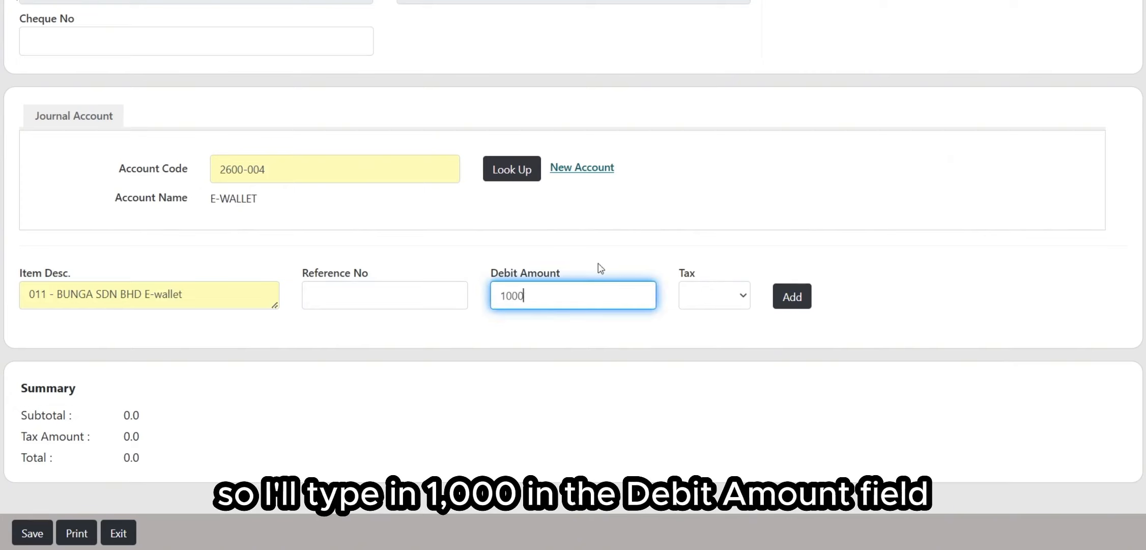
left_click(596, 278)
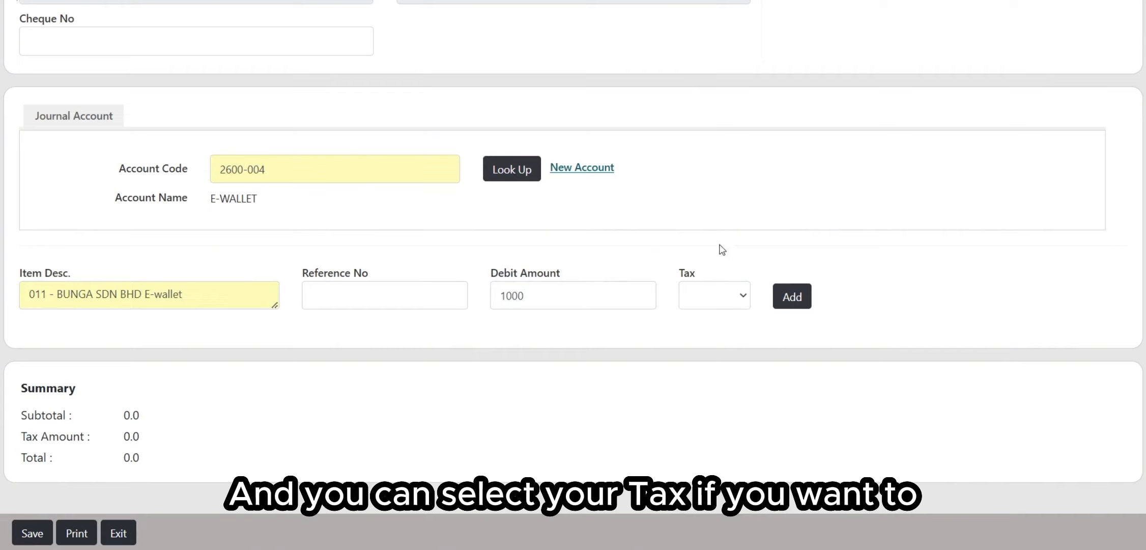
left_click(792, 297)
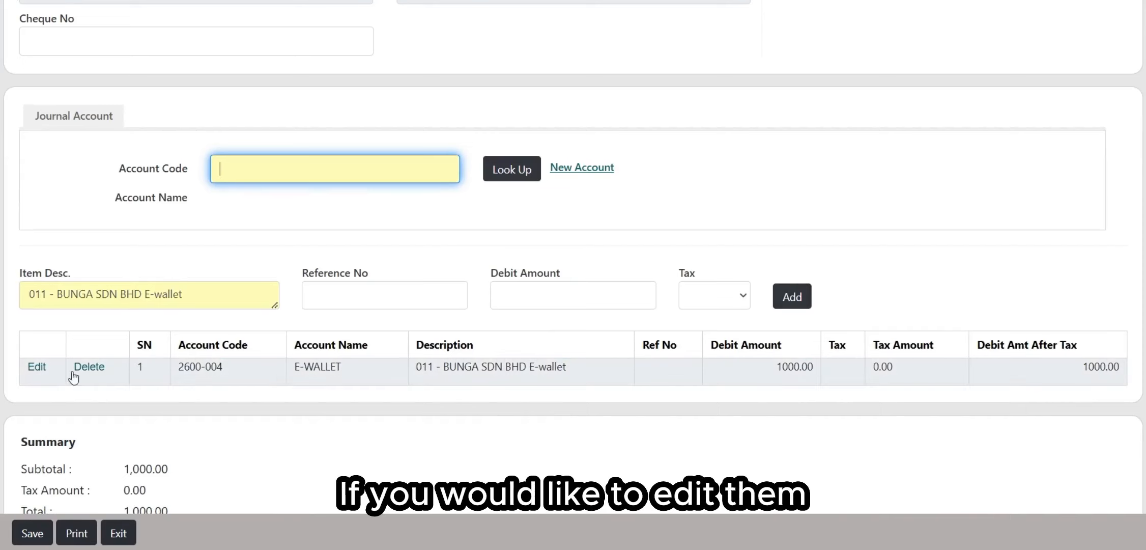
Open the E-WALLET line for editing and update it without changes, and call up its deletion but cancel it.
left_click(34, 367)
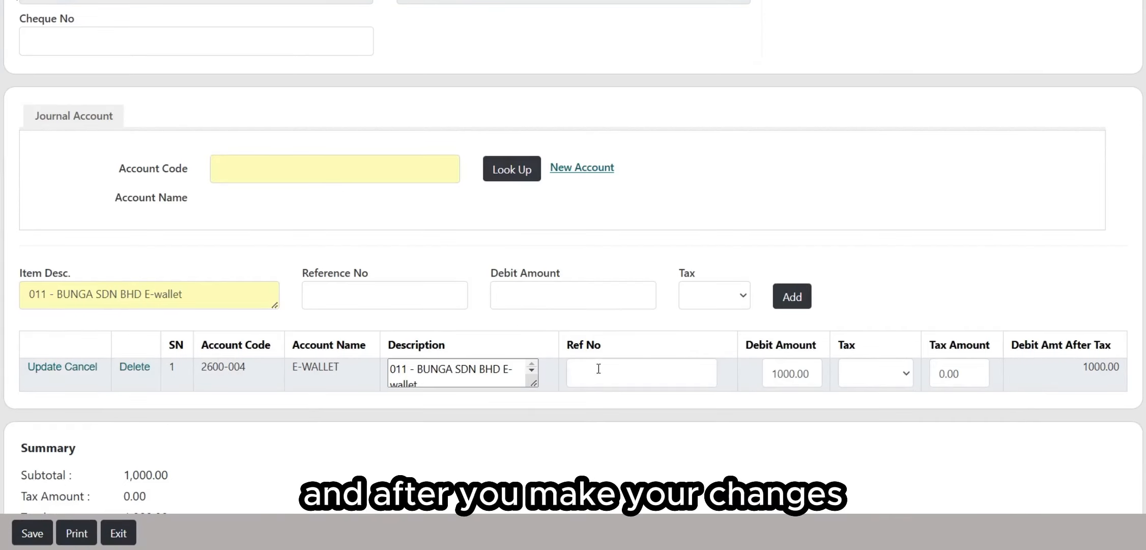
left_click(598, 368)
left_click(44, 368)
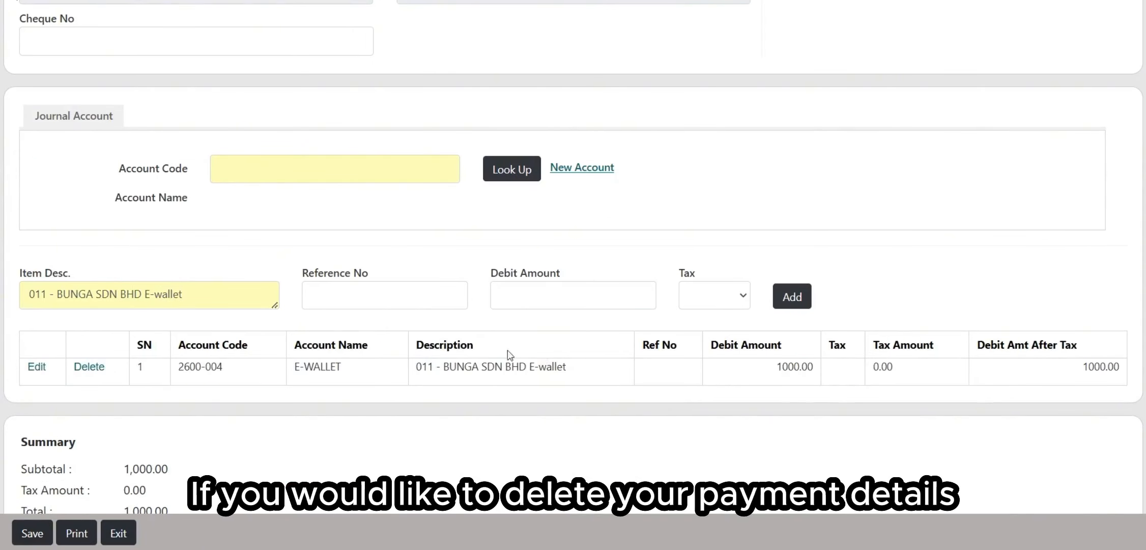
left_click(98, 372)
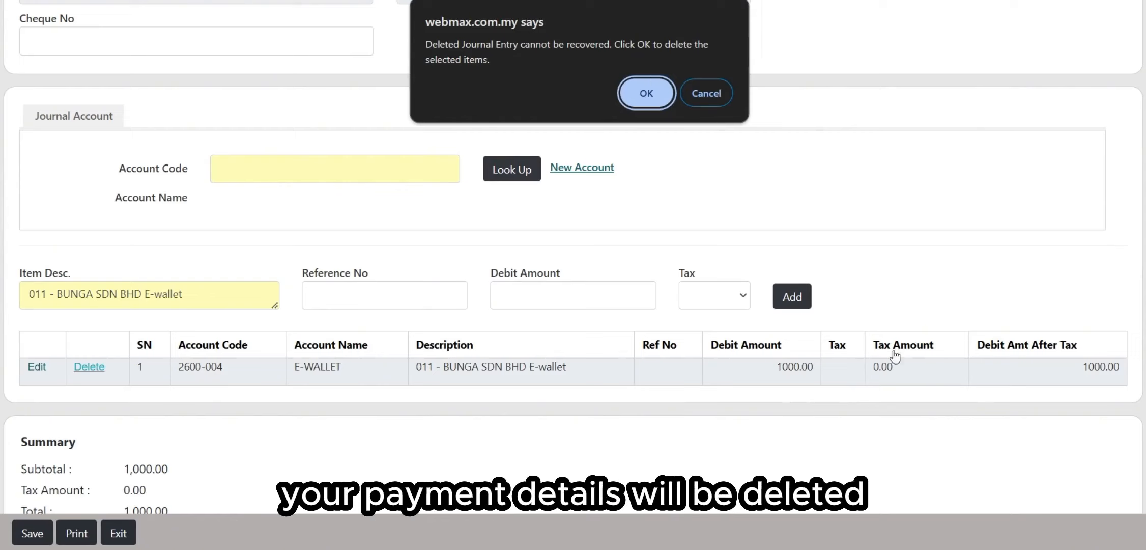
left_click(712, 96)
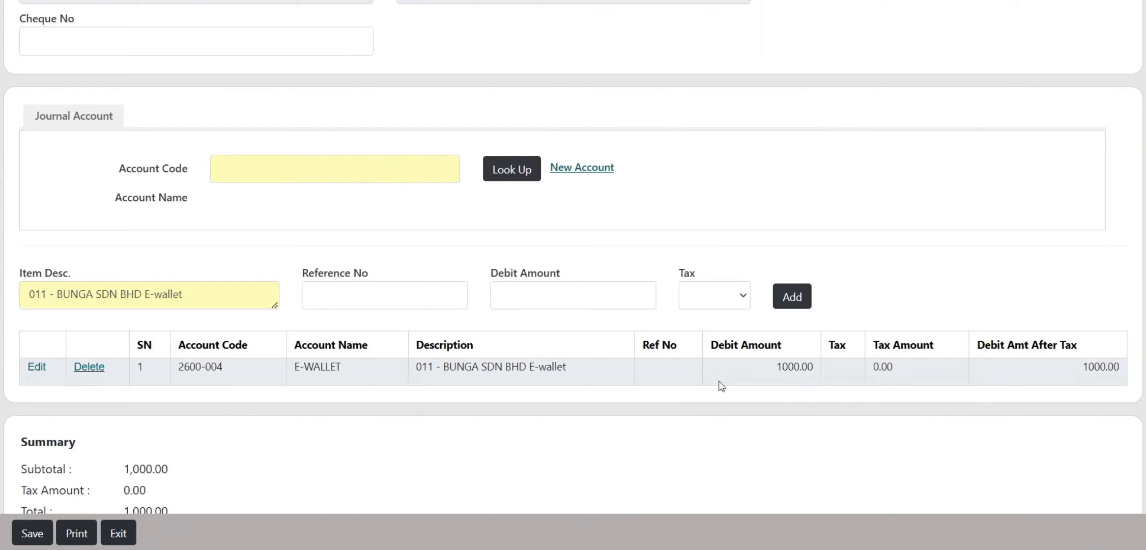
Review the subtotal, tax amount and total in the voucher's Summary section.
scroll(402, 261, "down", 1)
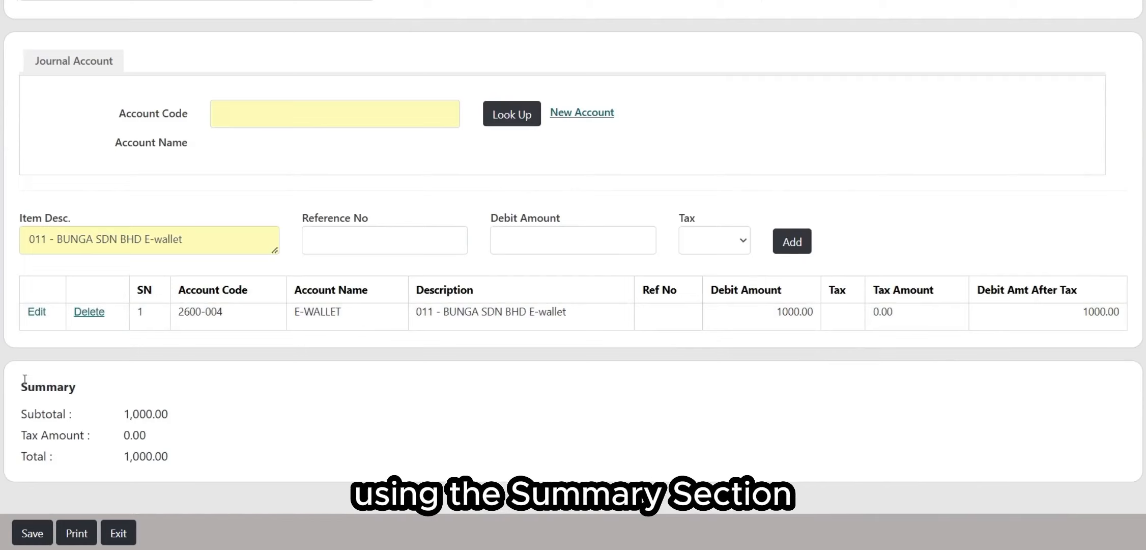
left_click_drag(23, 381, 117, 394)
left_click(200, 428)
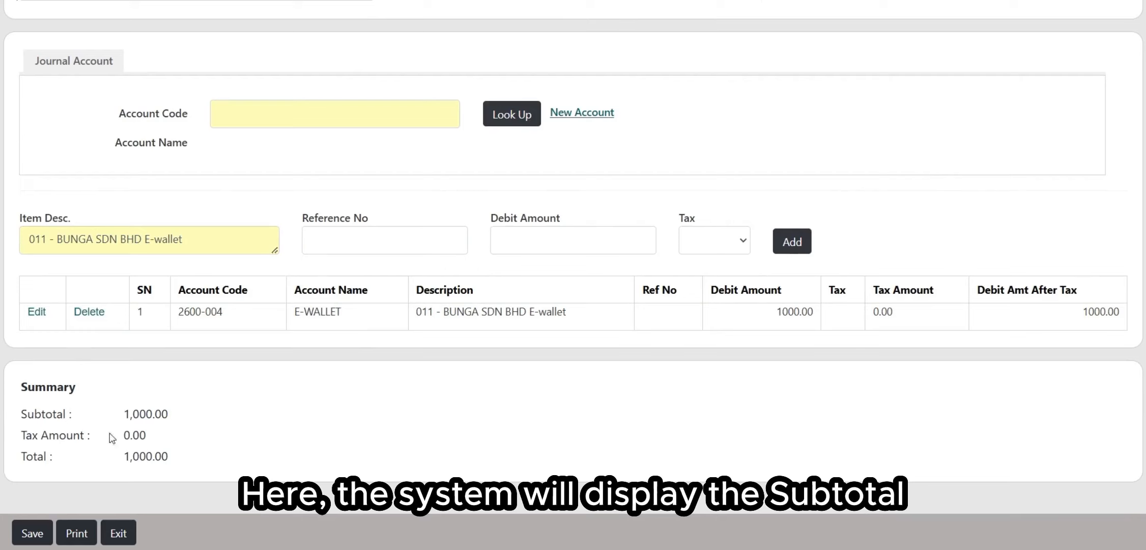
left_click_drag(10, 415, 103, 411)
left_click(102, 413)
left_click_drag(18, 439, 109, 435)
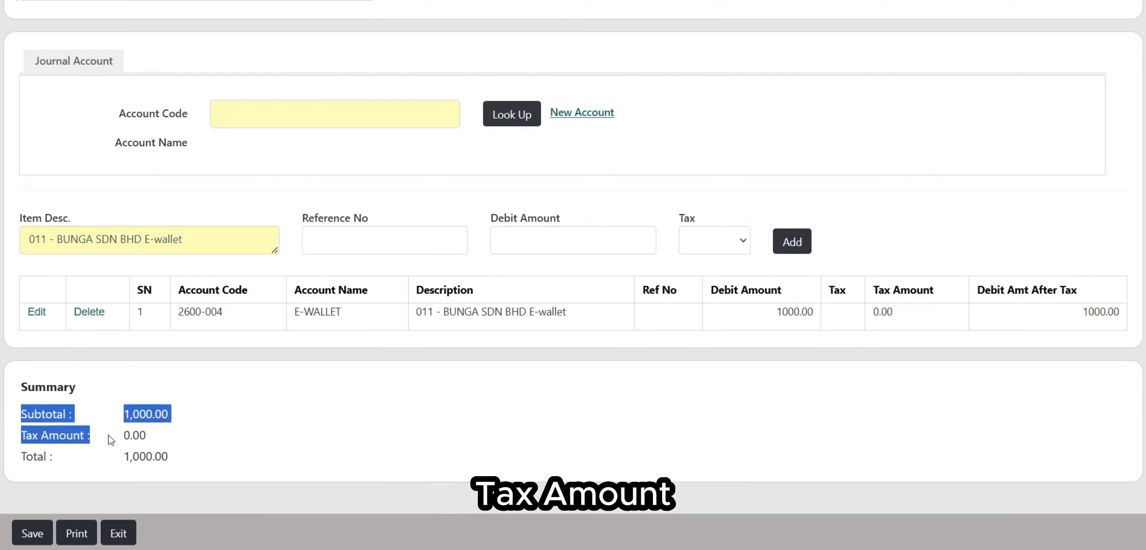
left_click(109, 438)
left_click_drag(26, 457, 93, 467)
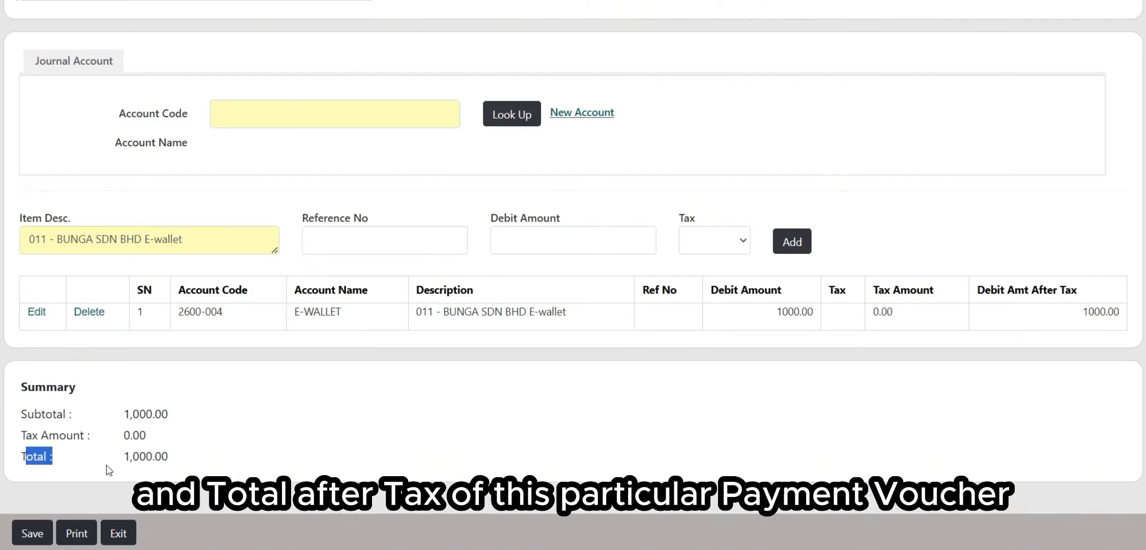
left_click(106, 465)
Save the payment voucher and return to the Make Payment list.
scroll(595, 377, "up", 3)
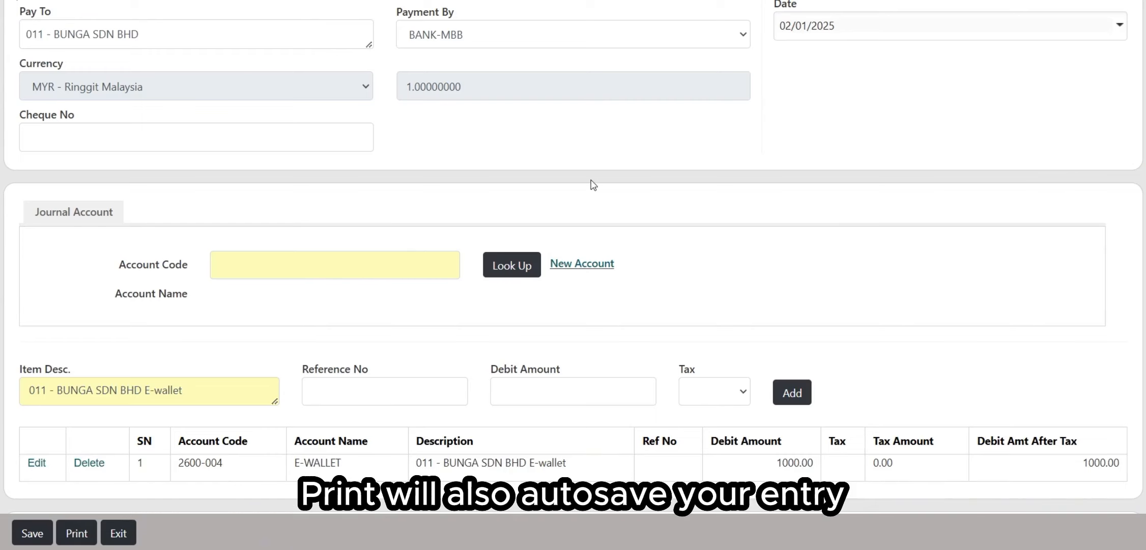
left_click(31, 532)
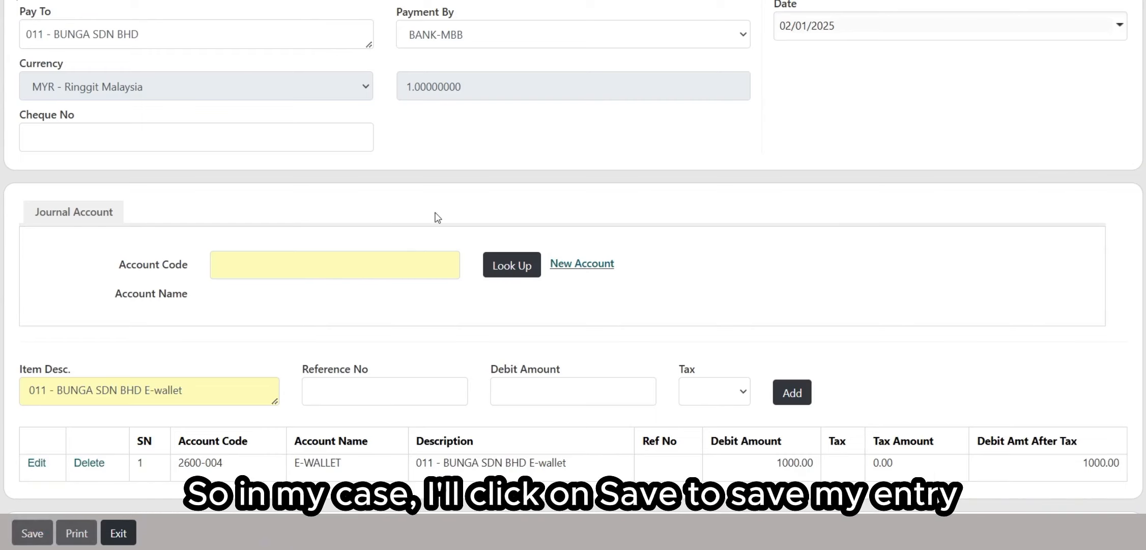
scroll(436, 216, "down", 2)
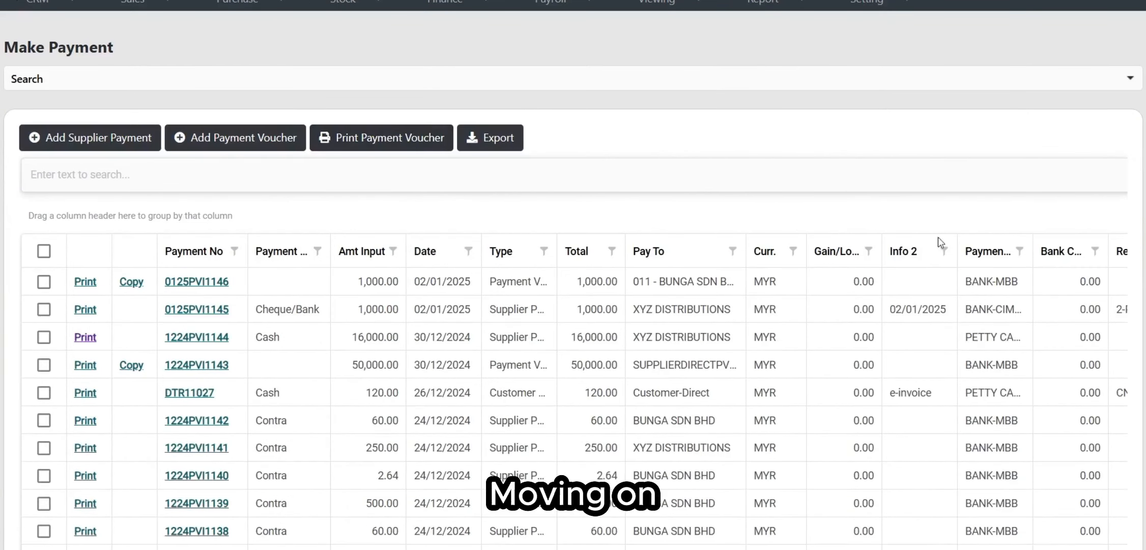
Open the 02/01/2025 supplier payment to XYZ DISTRIBUTIONS for editing and review its outstanding purchases and payment details.
scroll(938, 236, "down", 2)
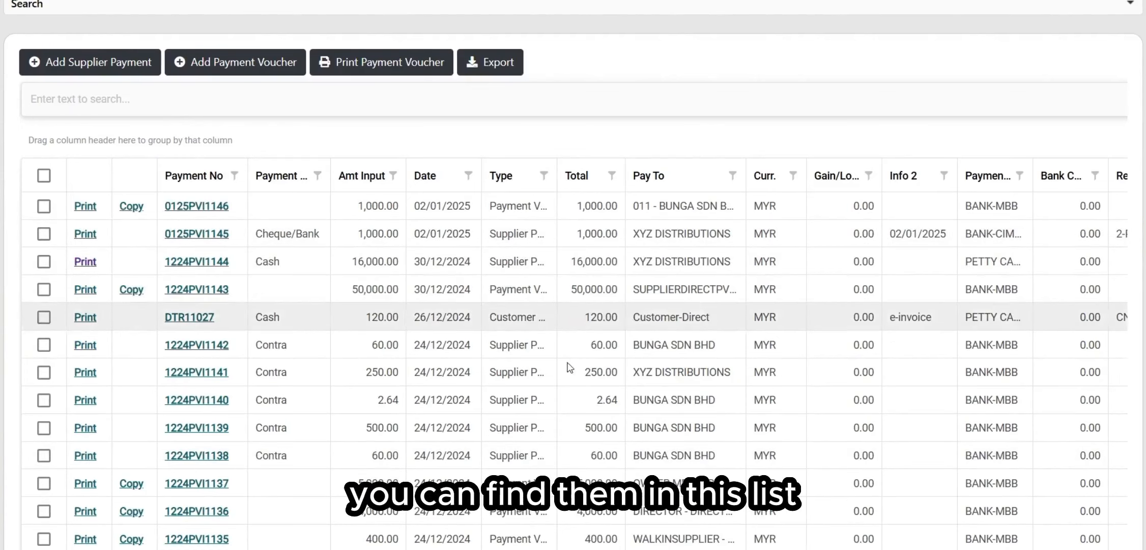
left_click(196, 233)
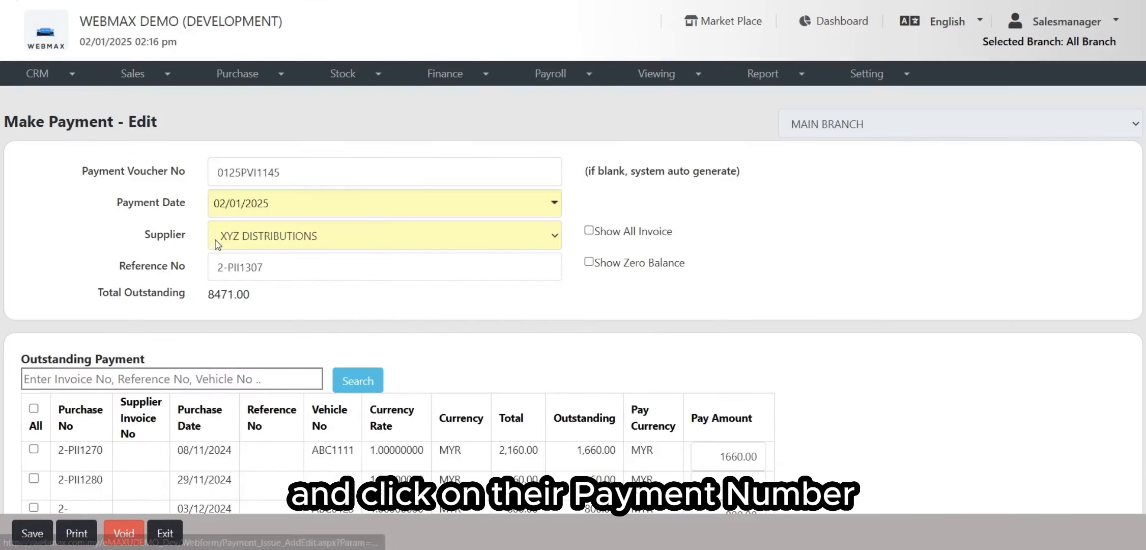
scroll(225, 245, "down", 1)
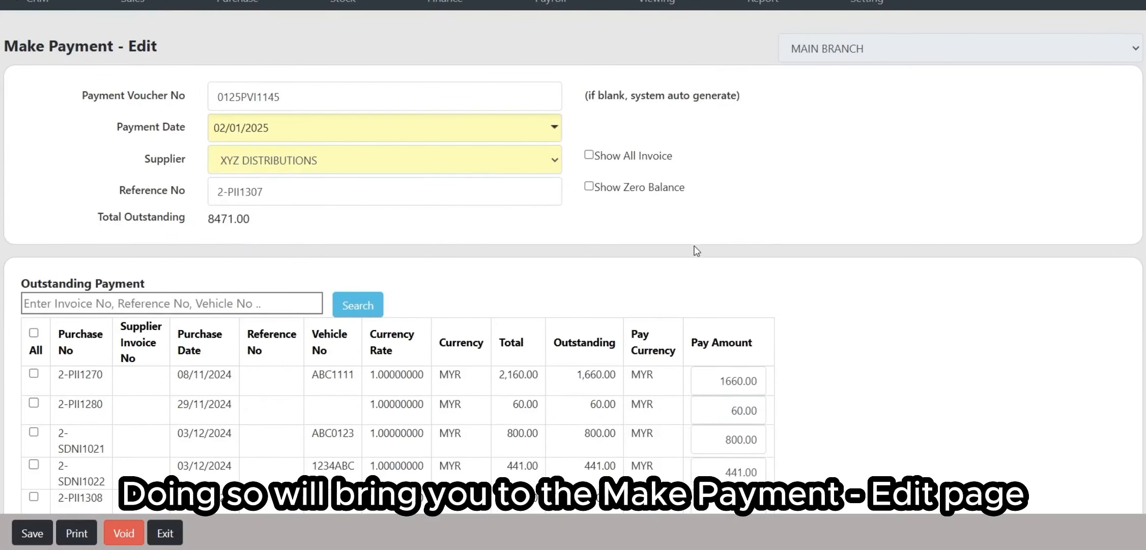
scroll(770, 244, "down", 6)
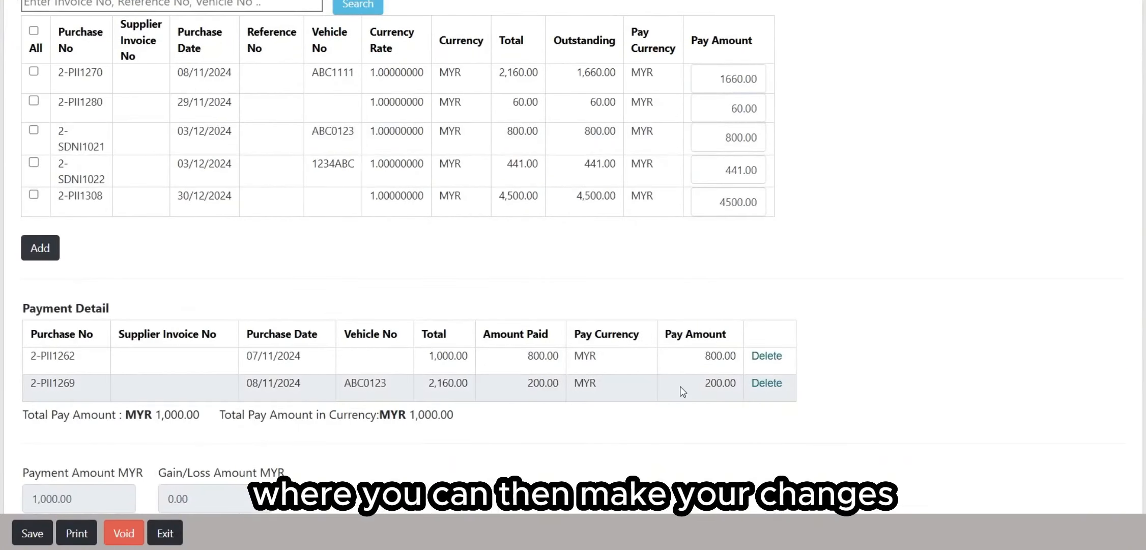
scroll(620, 433, "up", 4)
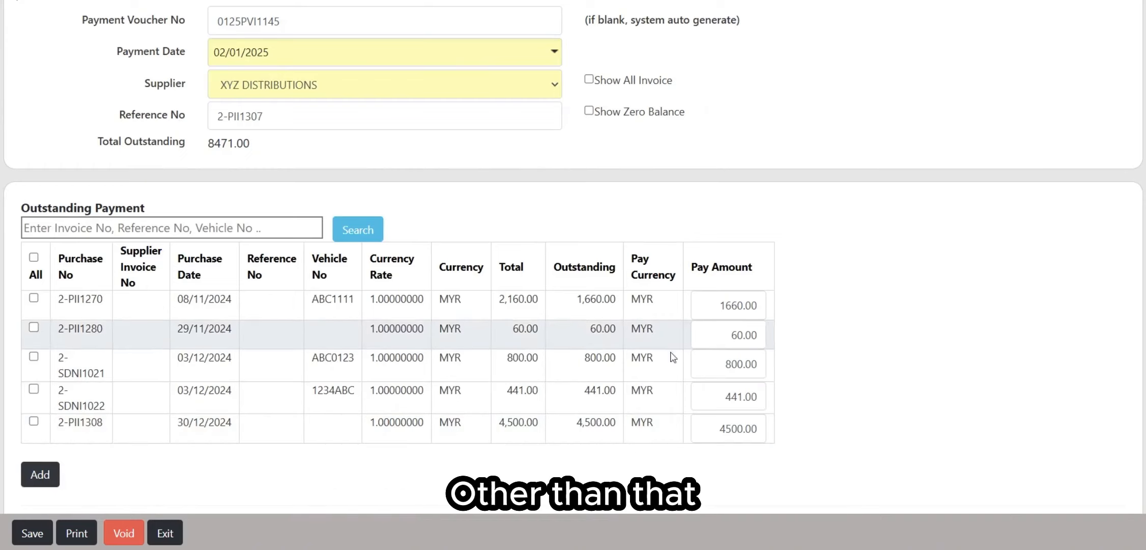
Void the opened 1,000 MYR supplier payment to XYZ DISTRIBUTIONS and confirm the voiding.
scroll(669, 263, "up", 3)
scroll(668, 263, "down", 7)
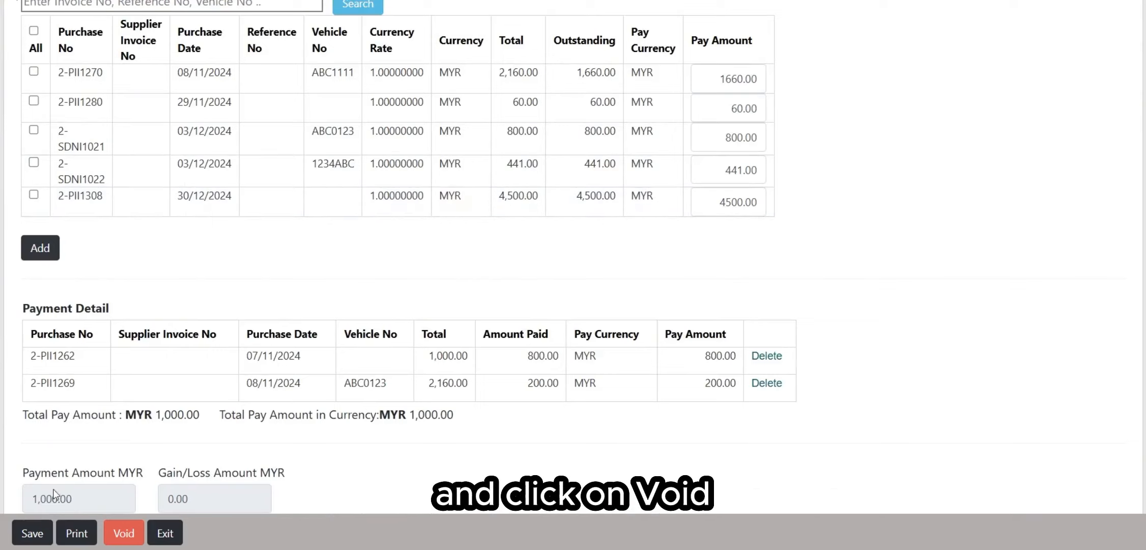
left_click(118, 533)
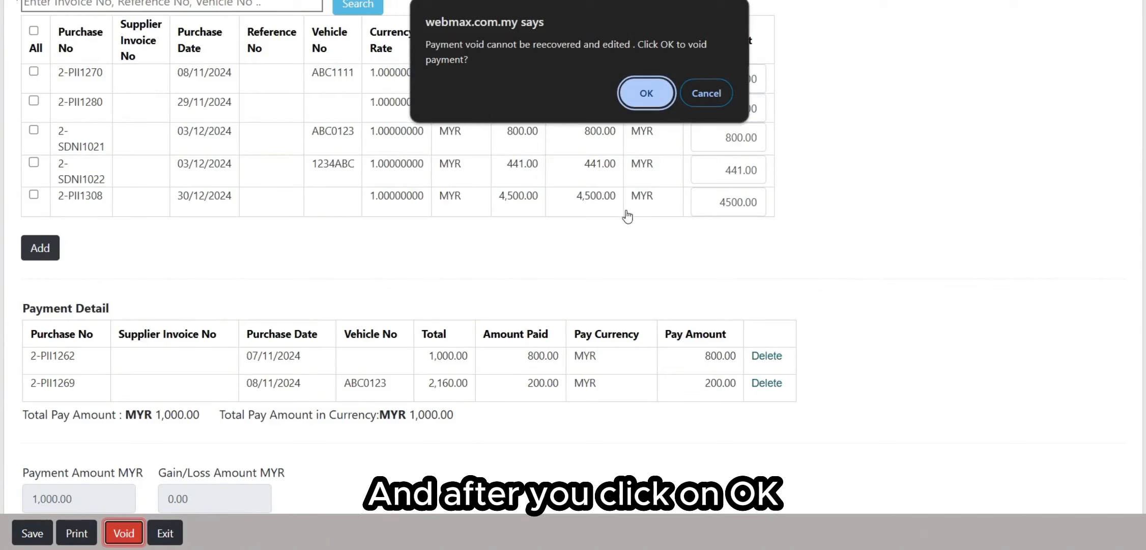
left_click(646, 93)
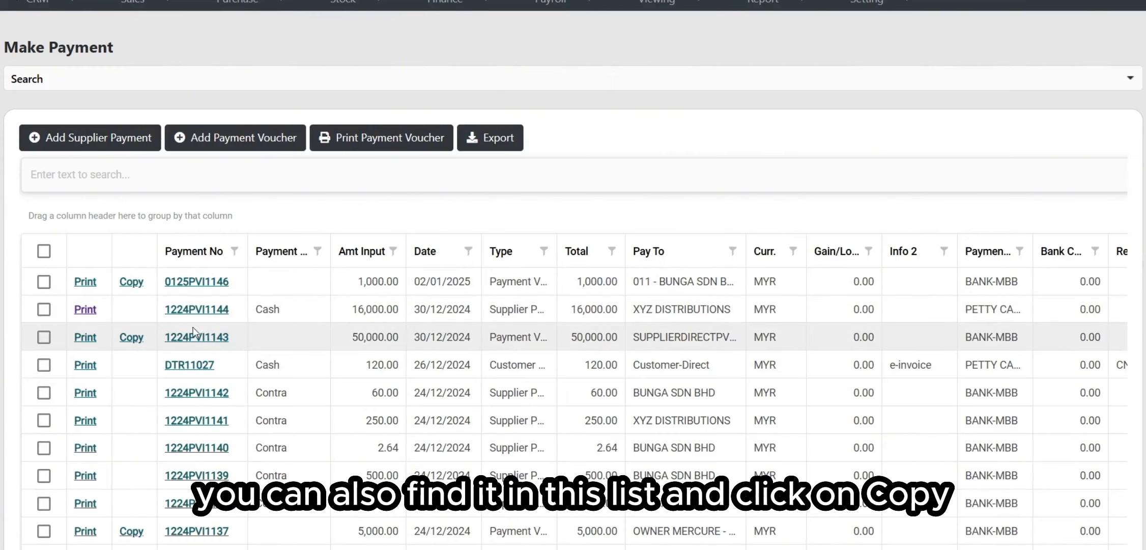
Copy the BUNGA SDN BHD payment voucher into a new voucher and examine its copied header, E-WALLET line and summary.
left_click(130, 283)
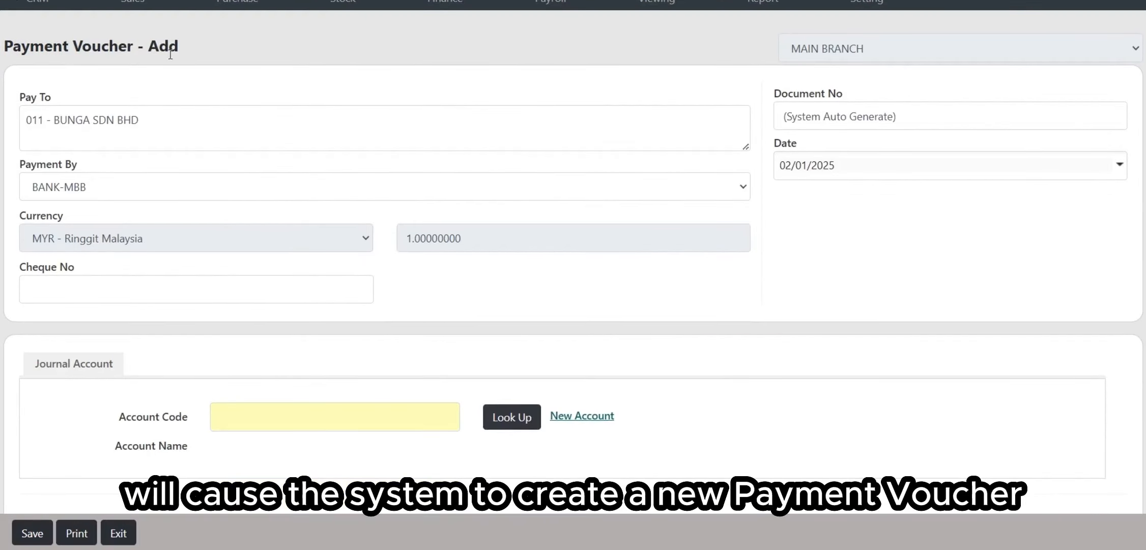
scroll(641, 238, "down", 2)
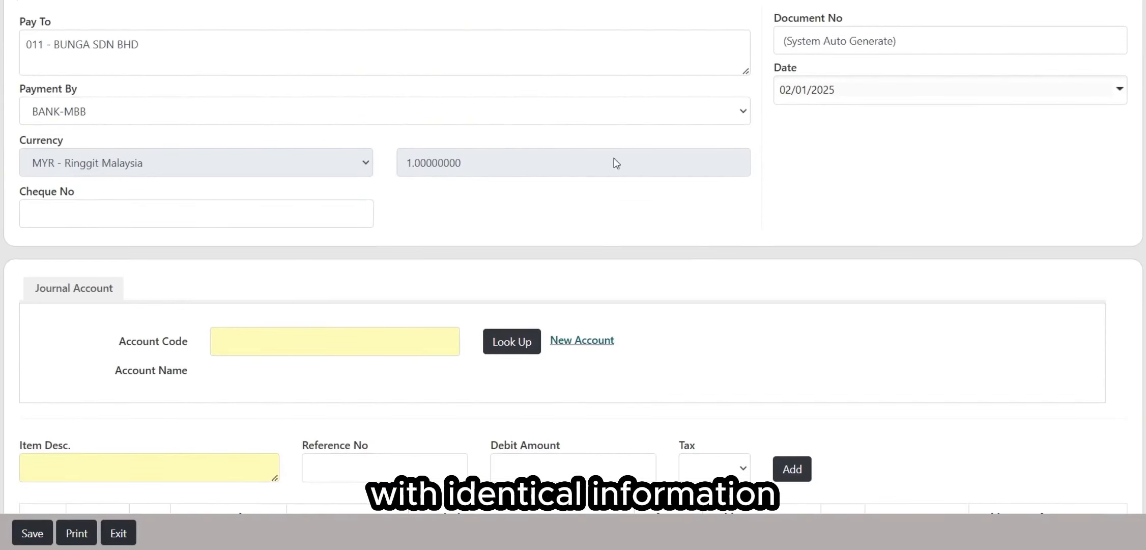
scroll(636, 301, "down", 4)
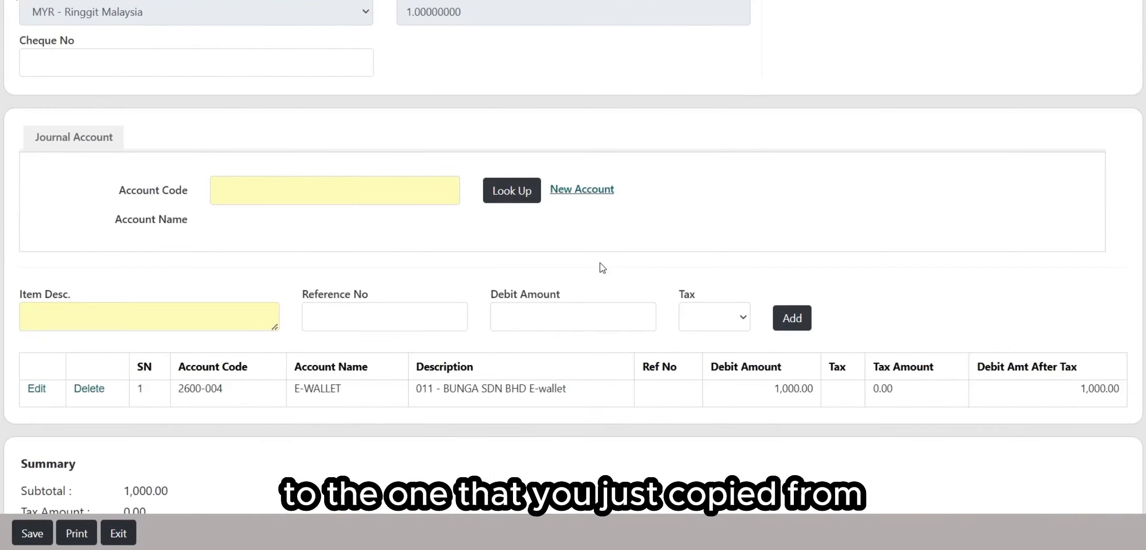
scroll(508, 305, "up", 4)
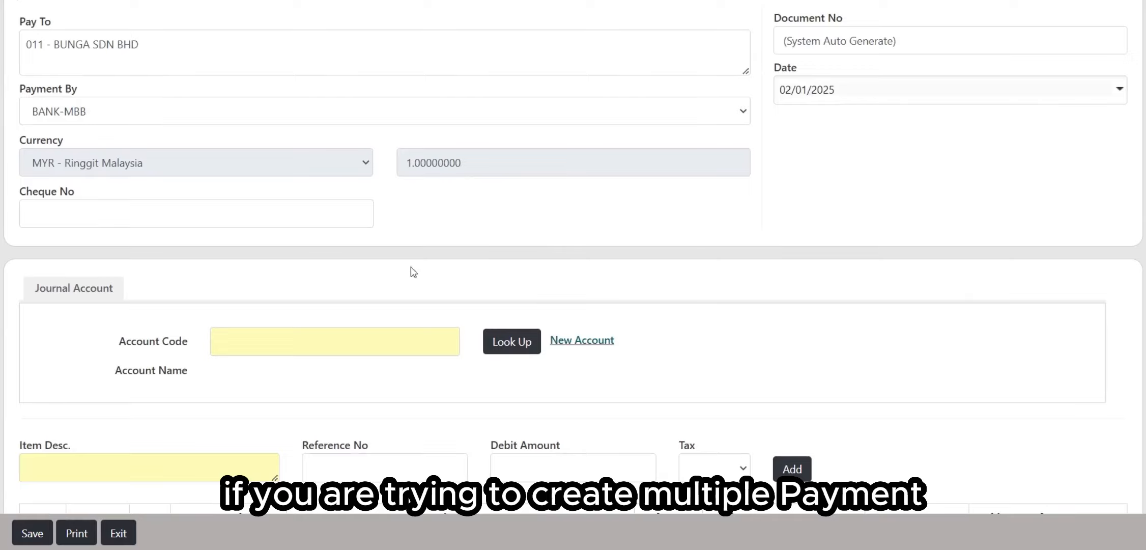
scroll(555, 299, "down", 4)
scroll(590, 260, "up", 6)
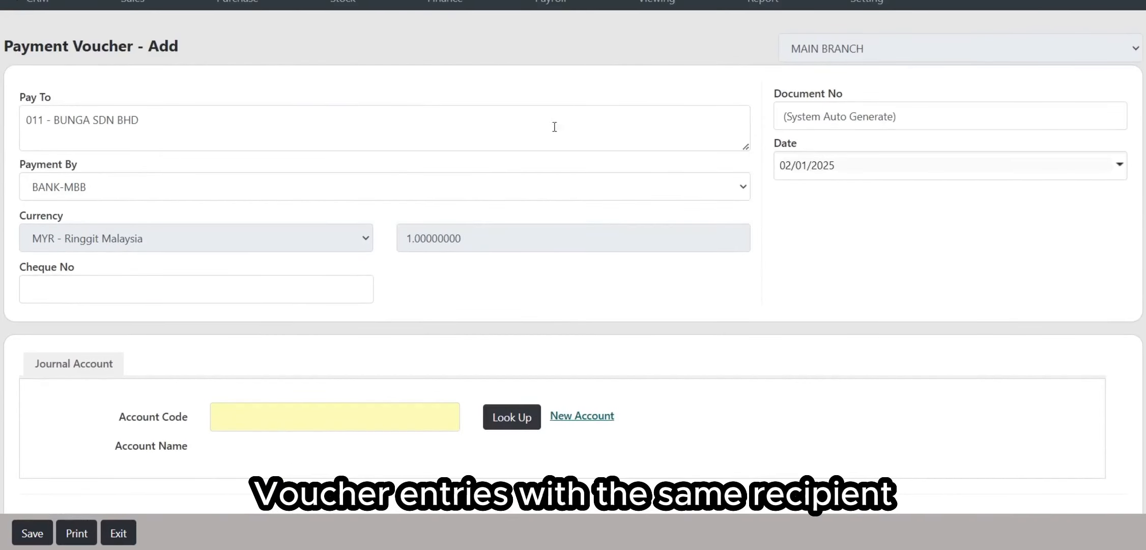
scroll(801, 272, "down", 7)
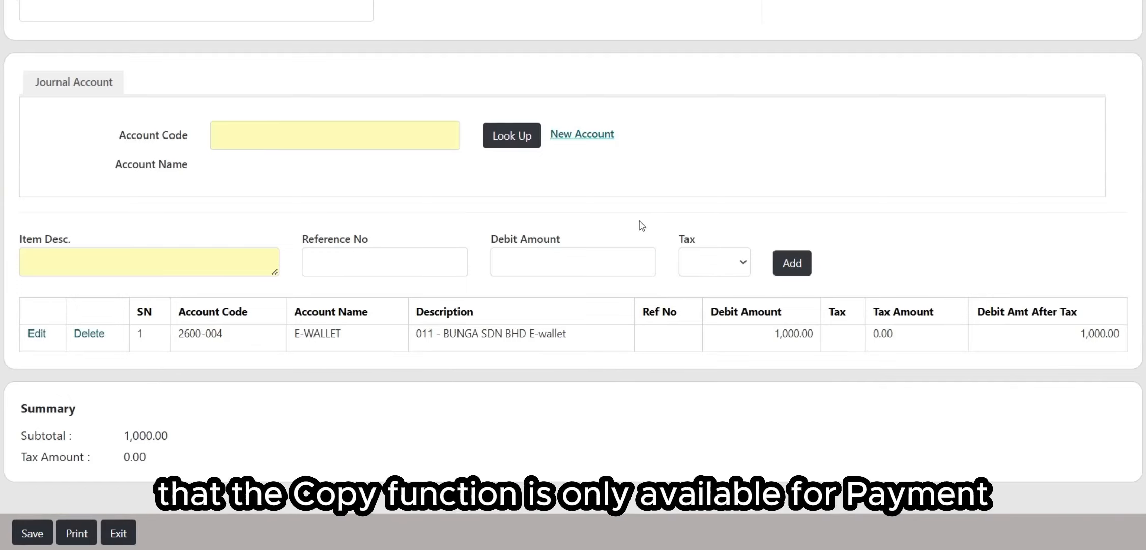
scroll(640, 225, "up", 7)
scroll(562, 140, "down", 4)
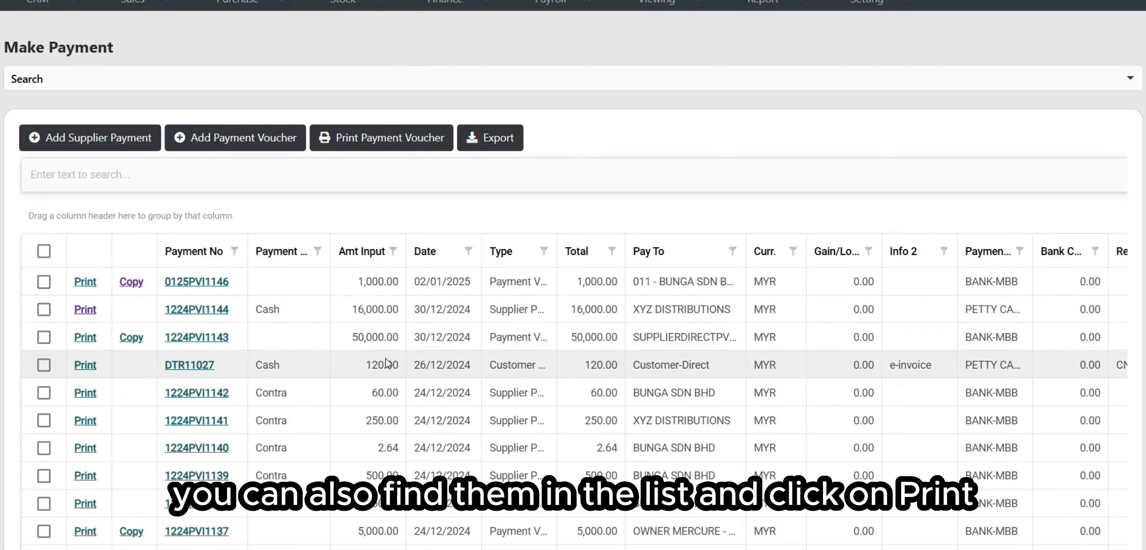
Print the 16,000 MYR XYZ DISTRIBUTIONS payment, and batch-print the four Contra payments of 250.00, 2.64, 500.00 and 60.00 as payment vouchers.
left_click(93, 314)
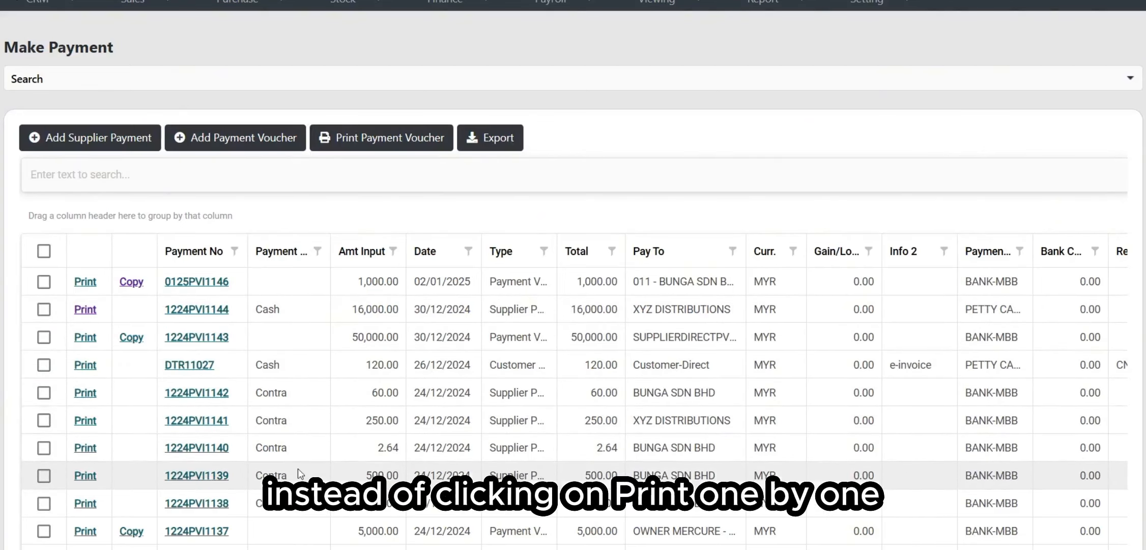
left_click(44, 503)
left_click(44, 474)
left_click(44, 447)
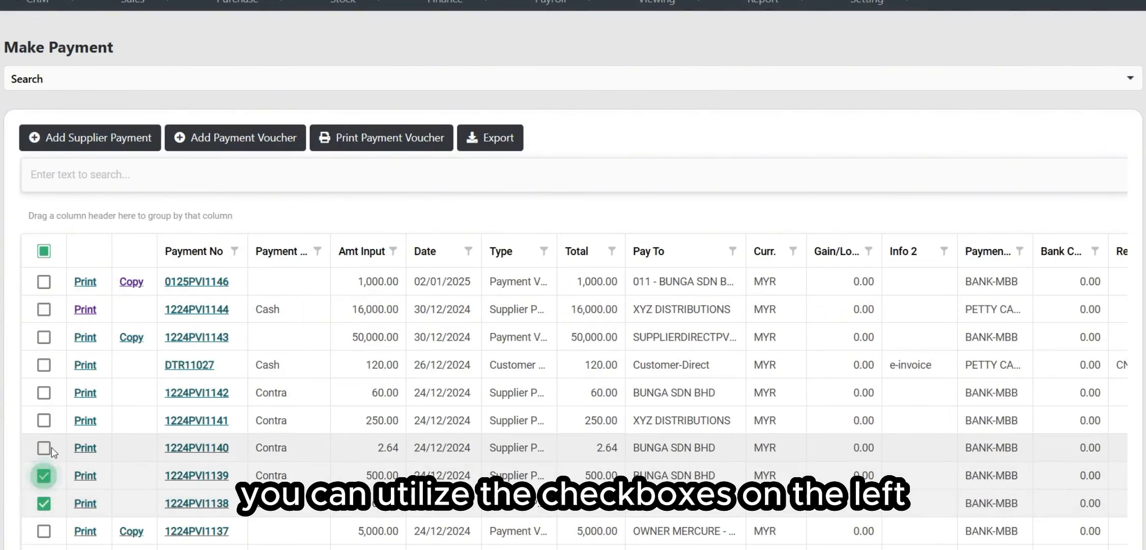
left_click(44, 420)
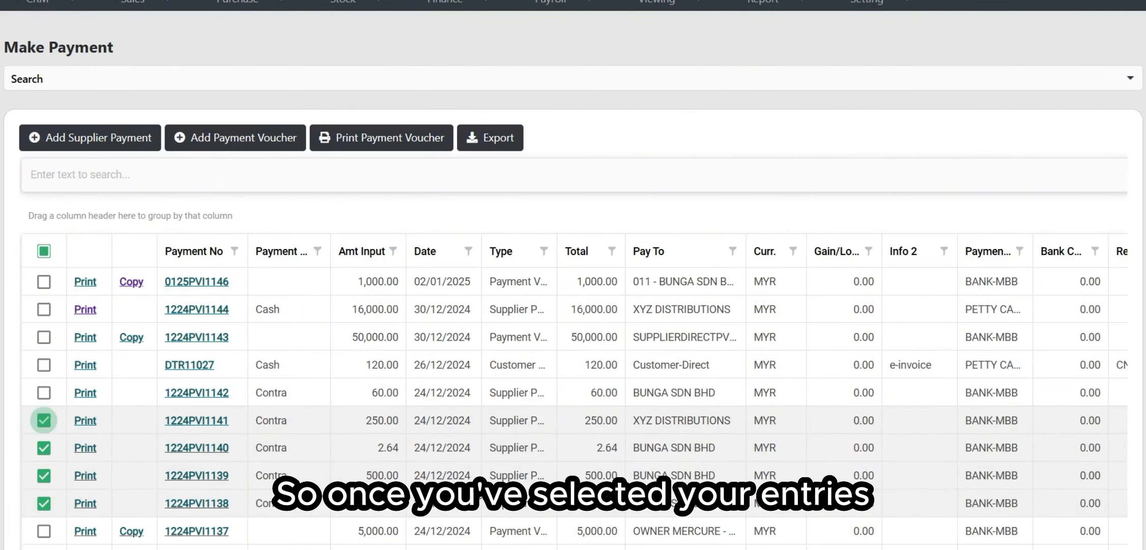
left_click(390, 135)
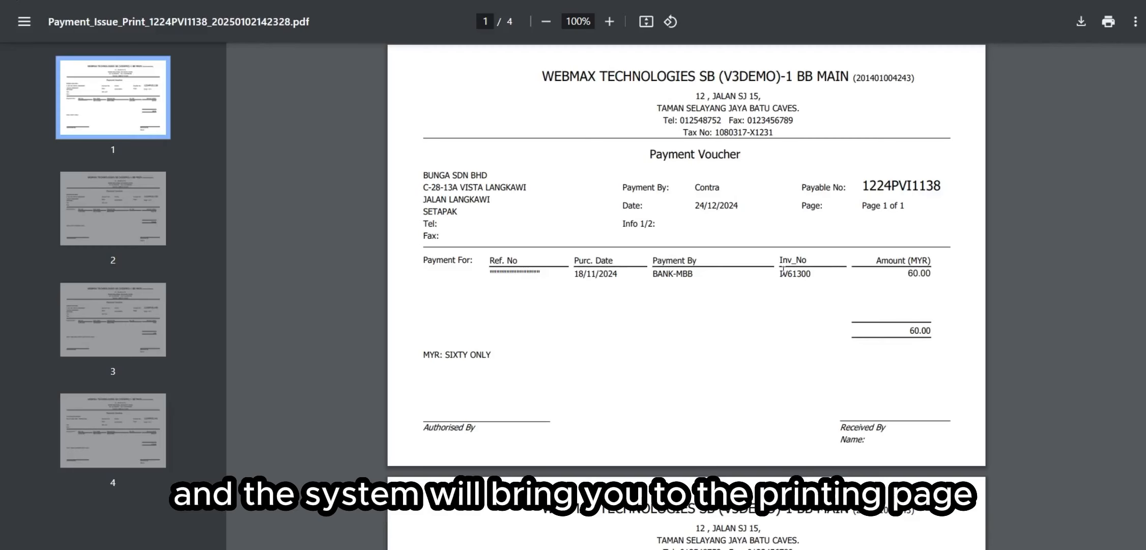
scroll(399, 306, "down", 10)
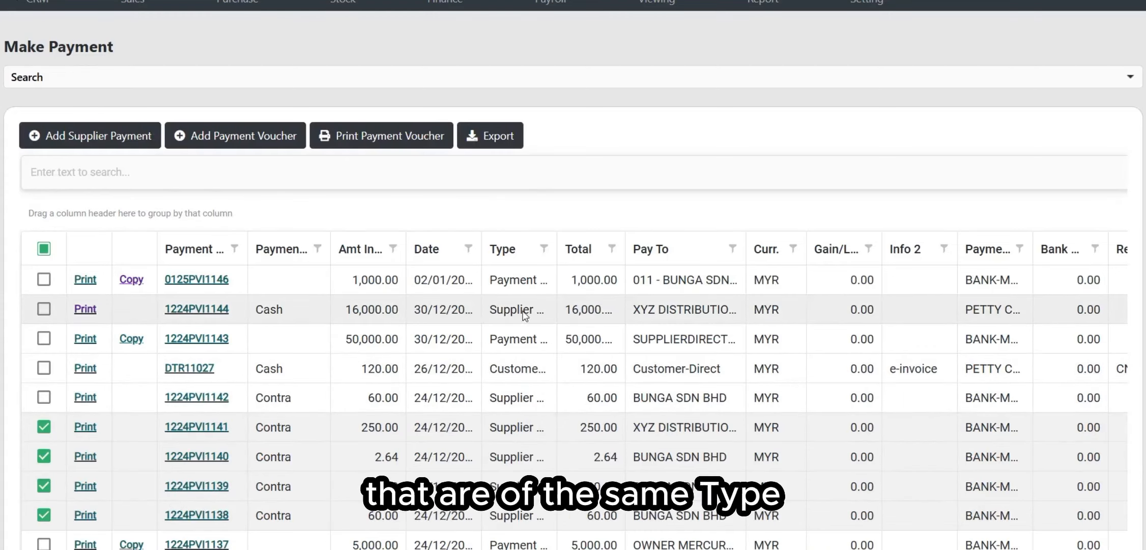
Deselect the four Contra payments of 250.00, 2.64, 500.00 and 60.00 in the Make Payment list.
left_click(44, 426)
left_click(44, 456)
left_click(43, 485)
left_click(43, 514)
Look over the Make Payment list and expand its Search section to examine the available filter fields.
scroll(380, 453, "down", 3)
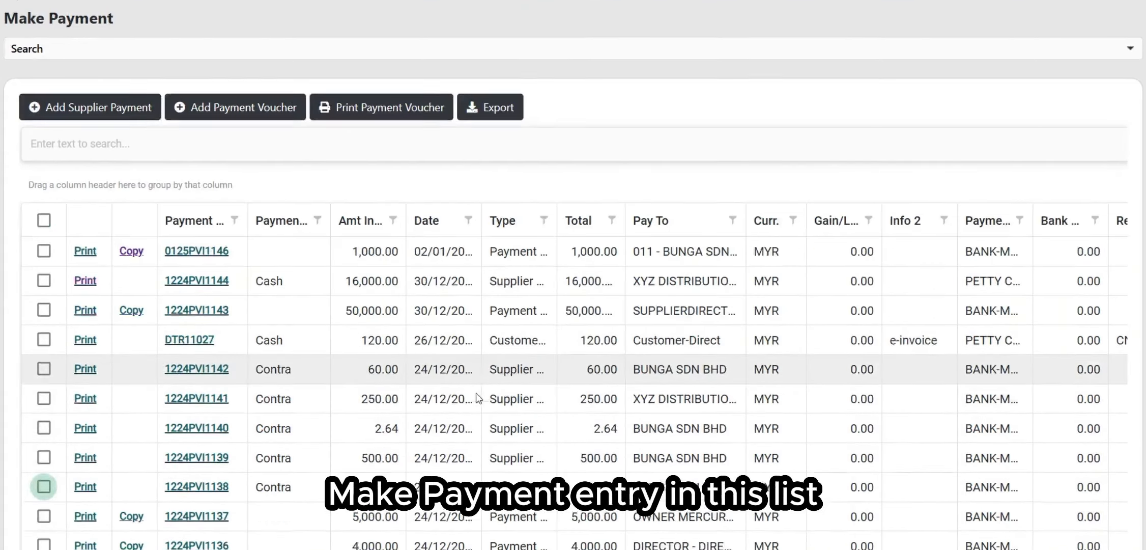
scroll(564, 477, "up", 3)
scroll(621, 380, "down", 2)
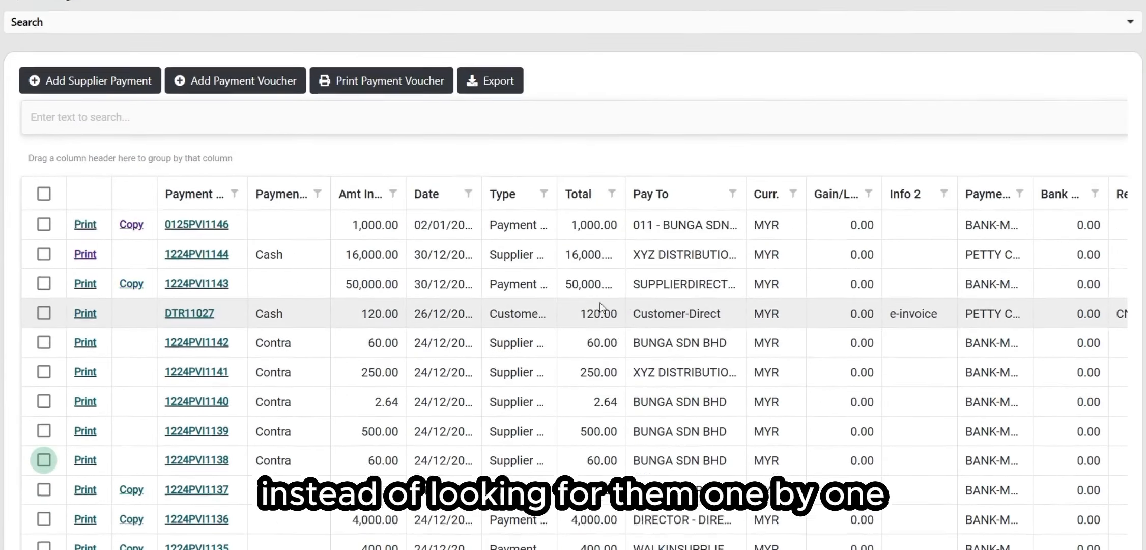
scroll(623, 377, "down", 4)
scroll(627, 365, "up", 6)
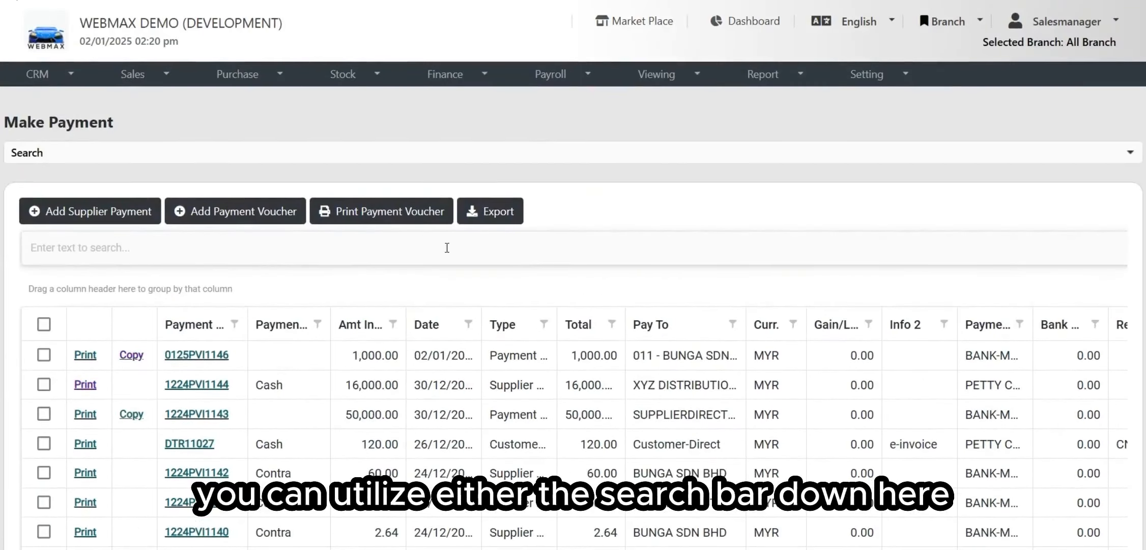
scroll(494, 220, "down", 2)
left_click(464, 81)
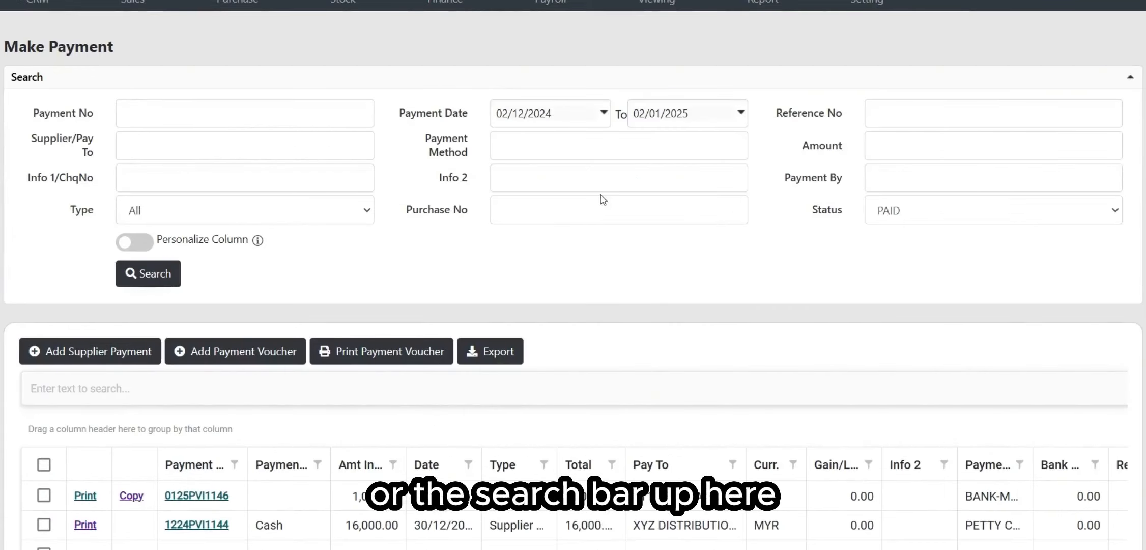
scroll(523, 243, "down", 1)
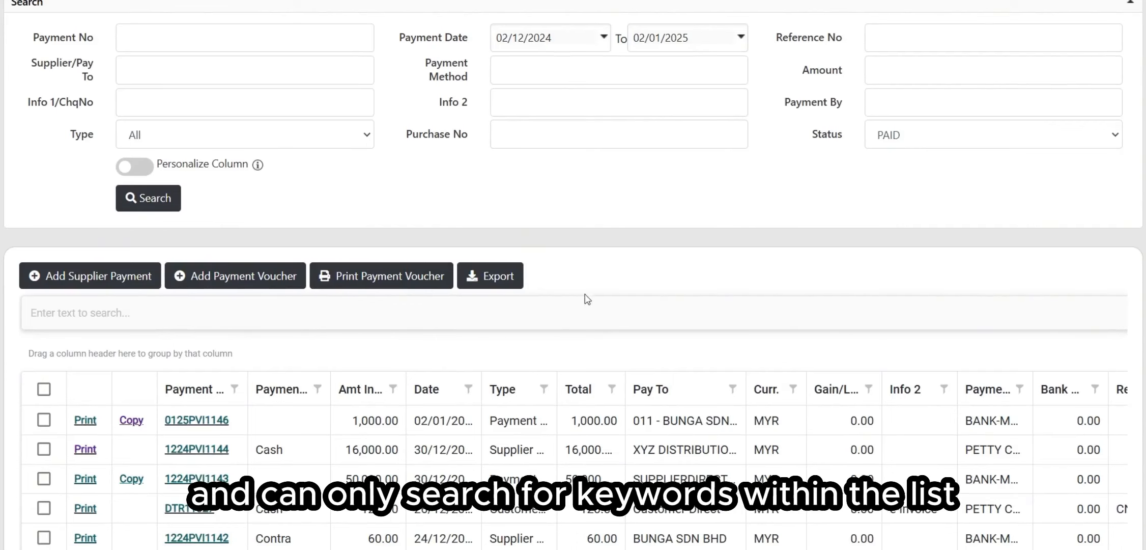
scroll(540, 309, "up", 1)
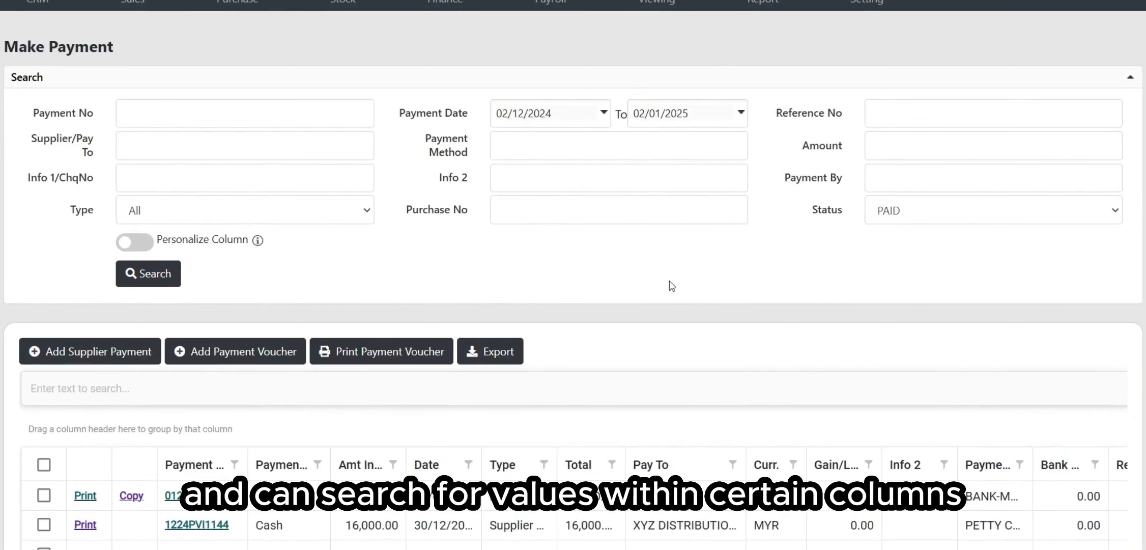
Search the payment list for the keyword 120, look through the matching entries, and clear the keyword.
scroll(669, 285, "down", 2)
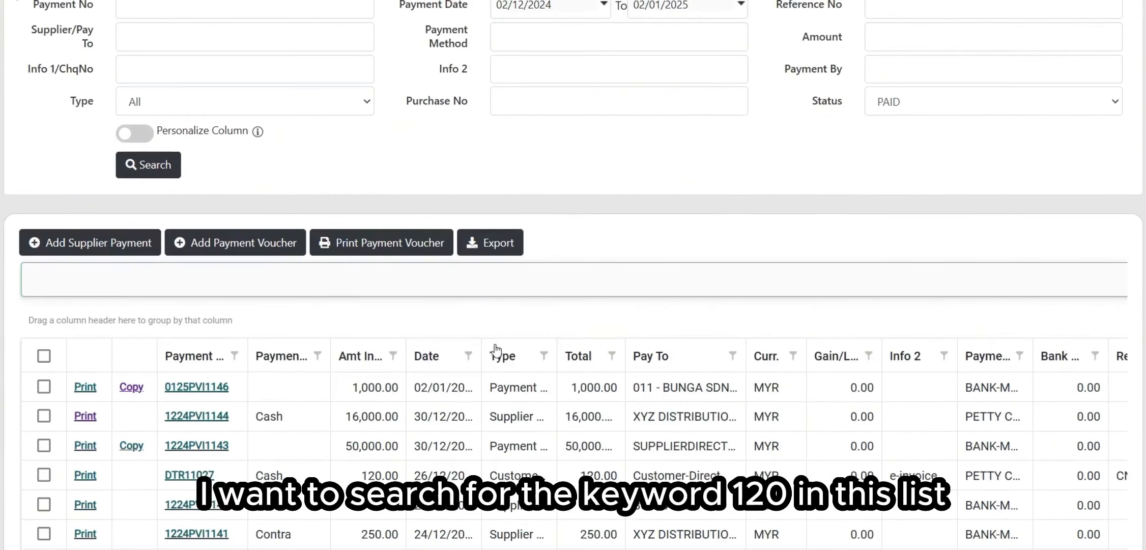
scroll(668, 327, "down", 2)
scroll(483, 210, "up", 1)
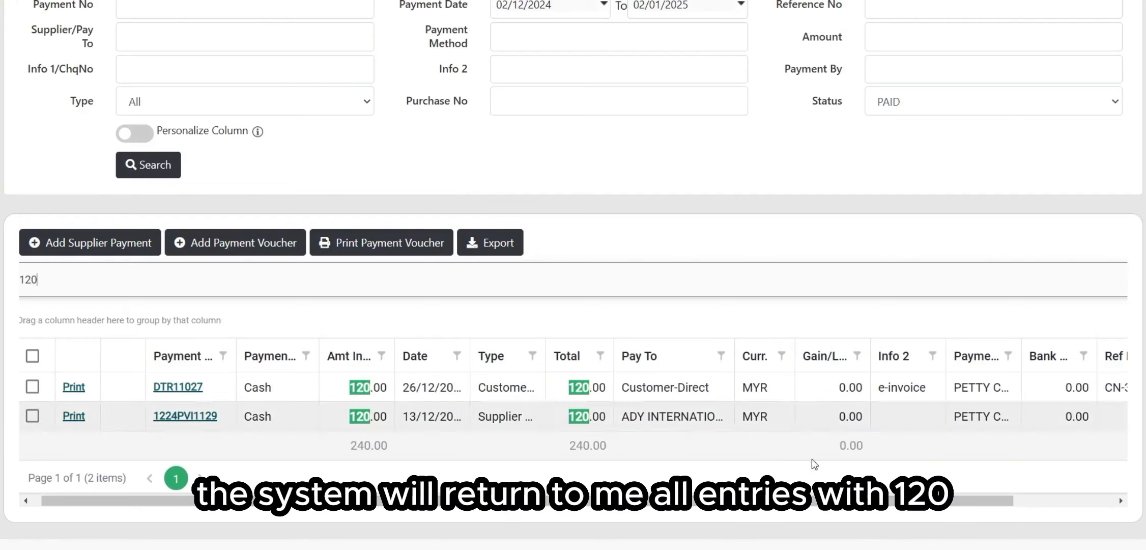
scroll(658, 415, "right", 2)
scroll(641, 404, "left", 3)
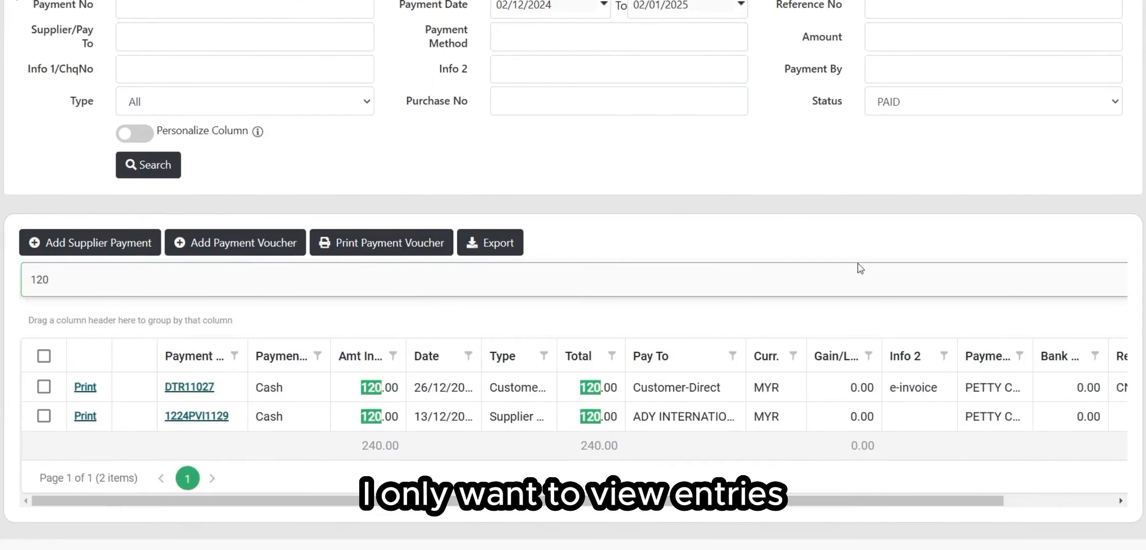
left_click(1111, 278)
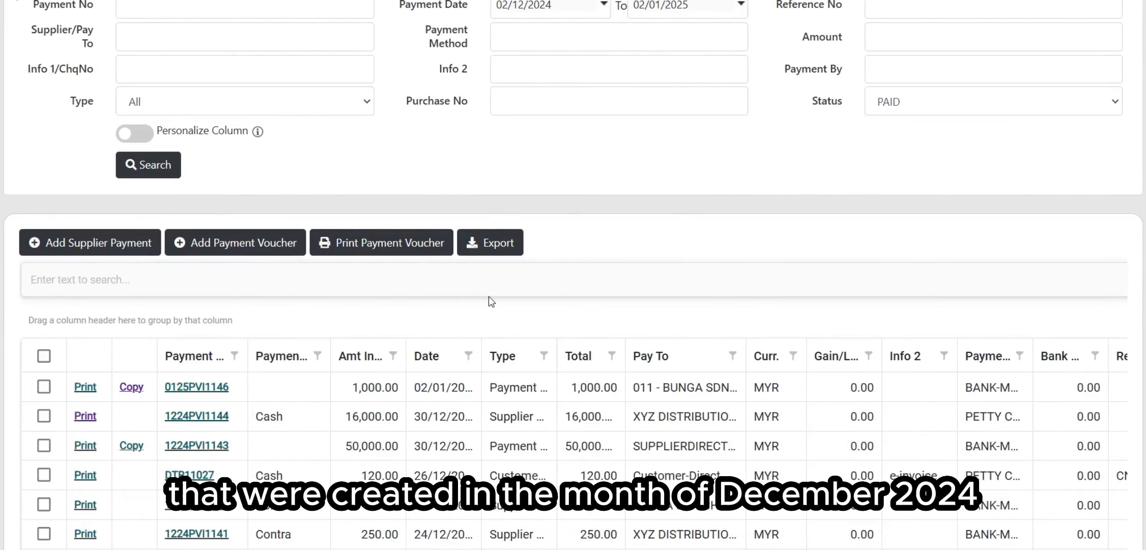
Set the start of the Payment Date search range to 01/12/2024.
scroll(488, 302, "up", 3)
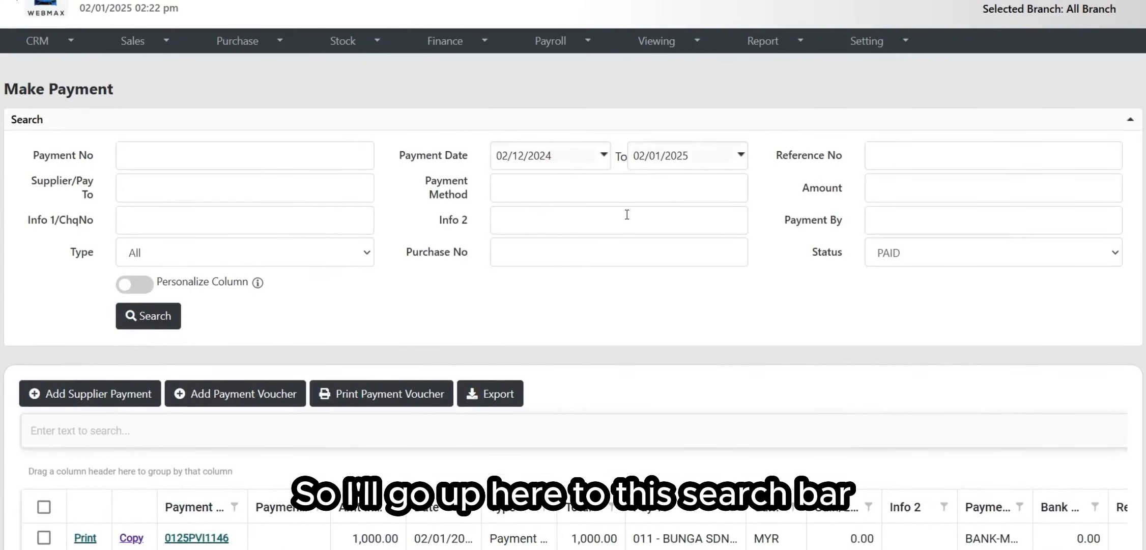
left_click(602, 154)
double_click(613, 187)
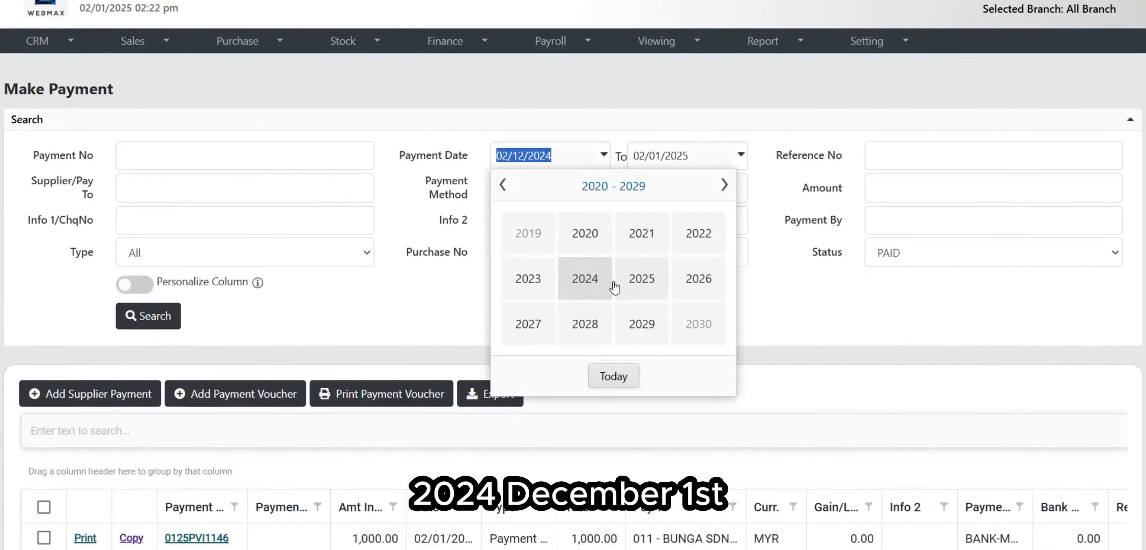
left_click(608, 282)
left_click(702, 325)
left_click(526, 240)
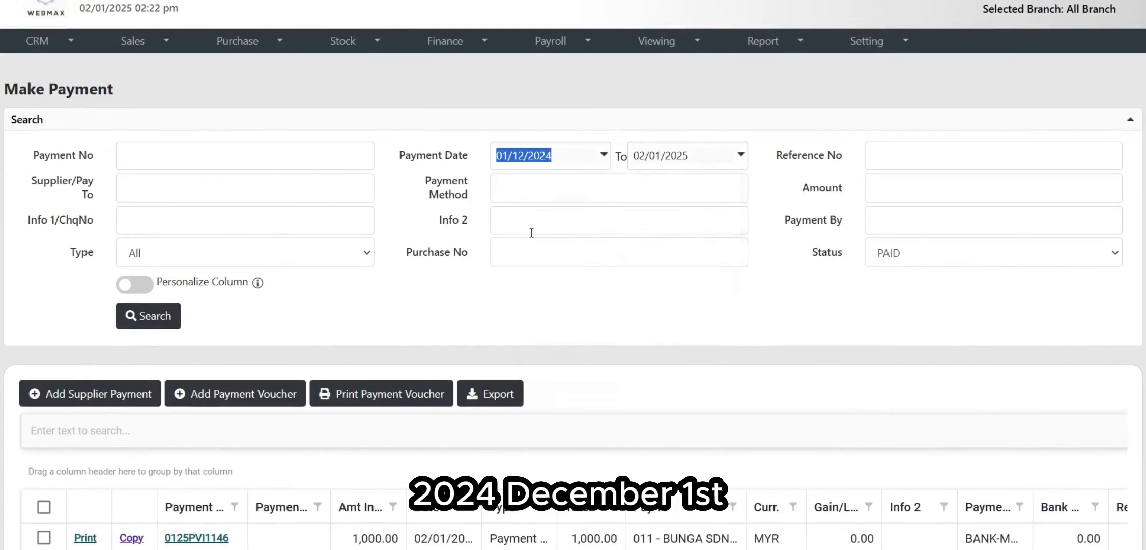
Set the end of the Payment Date search range to 31/12/2024.
left_click(741, 154)
left_click(744, 189)
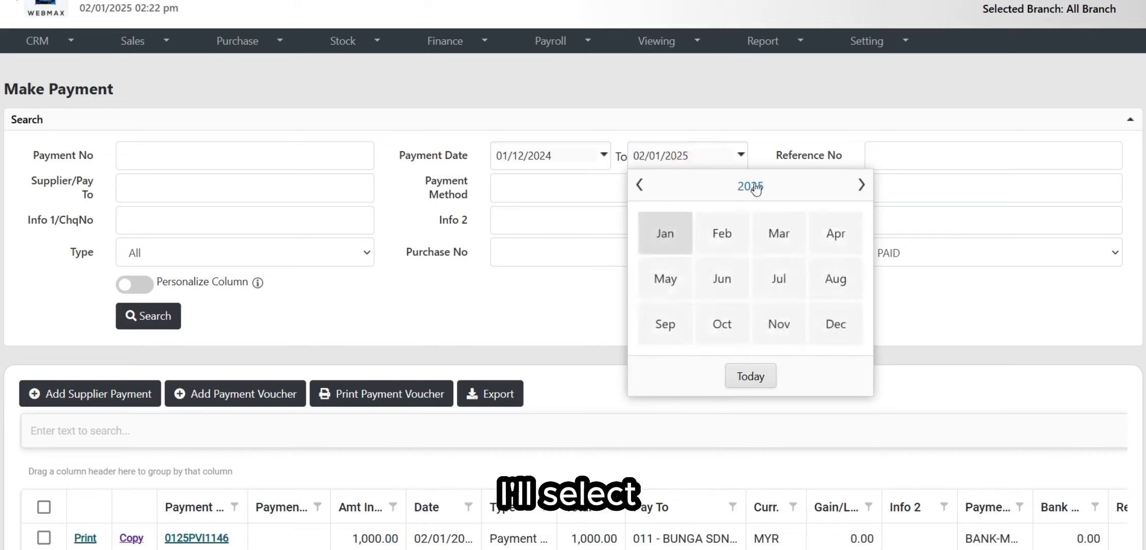
left_click(750, 187)
left_click(730, 277)
left_click(846, 315)
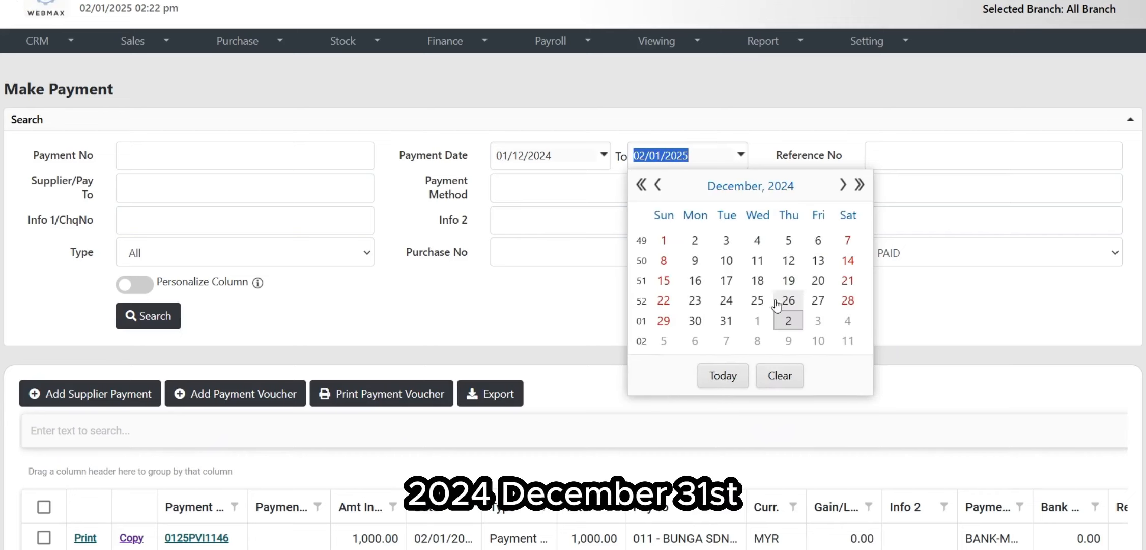
left_click(724, 320)
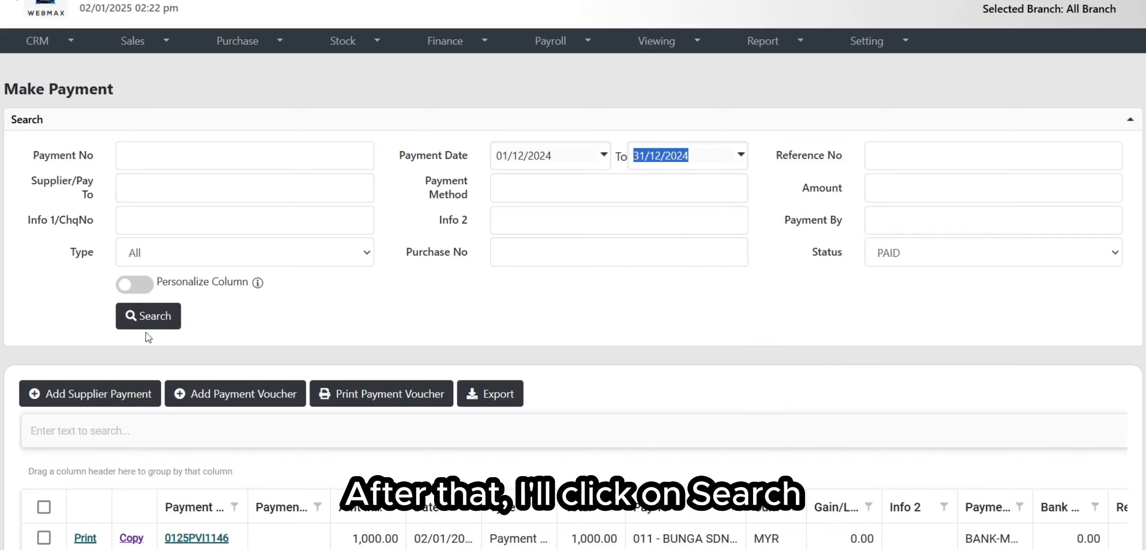
Run the search and look through the payments listed for the chosen date range.
left_click(155, 317)
scroll(172, 315, "down", 7)
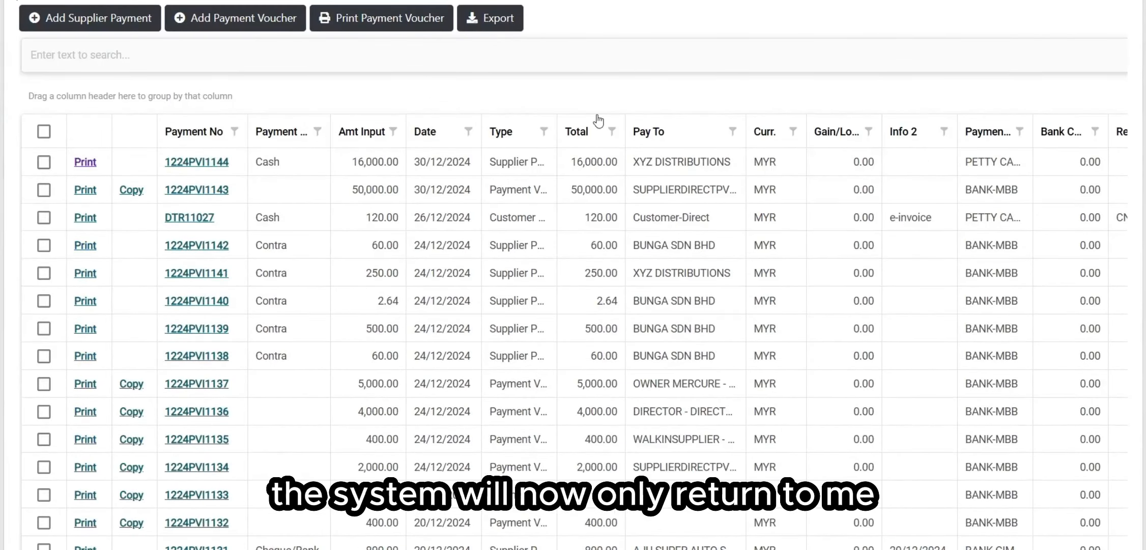
scroll(320, 292, "down", 8)
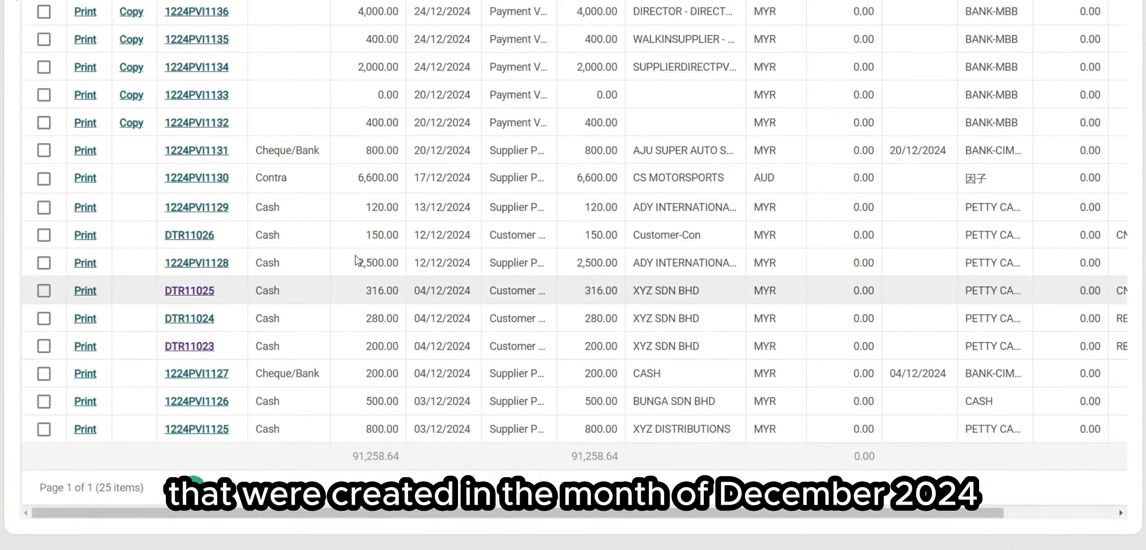
scroll(489, 362, "up", 10)
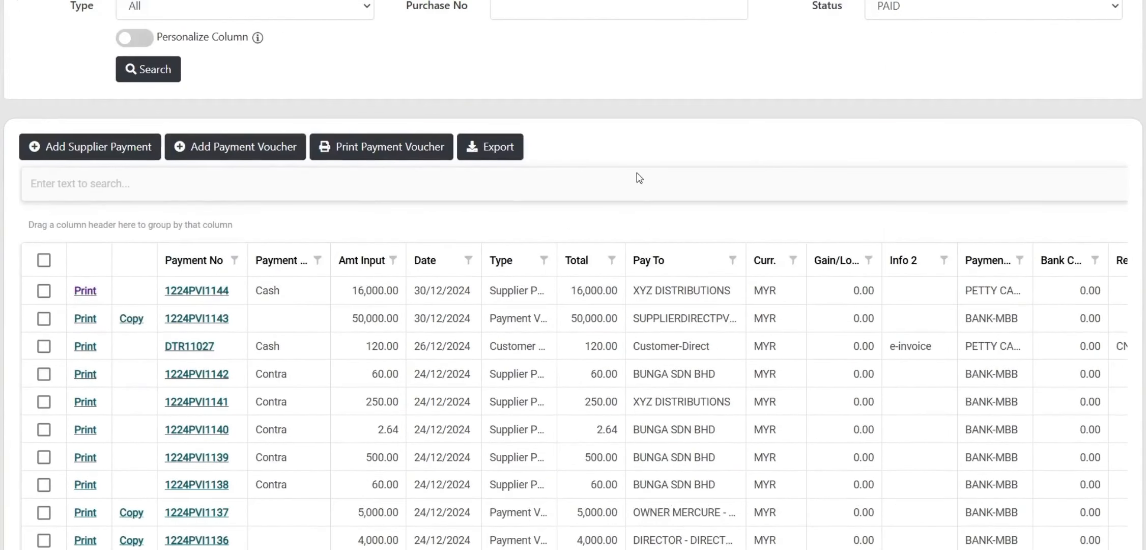
scroll(634, 169, "up", 1)
scroll(471, 224, "down", 4)
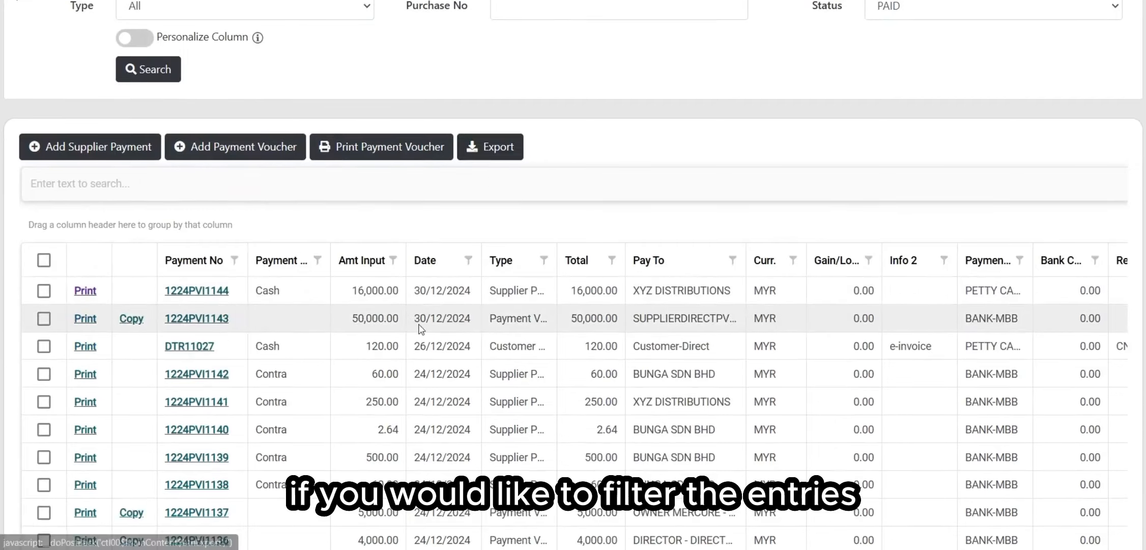
Filter the Type column of the payment list to show only Payment Voucher and Supplier Payment entries.
scroll(315, 351, "up", 3)
scroll(377, 367, "down", 2)
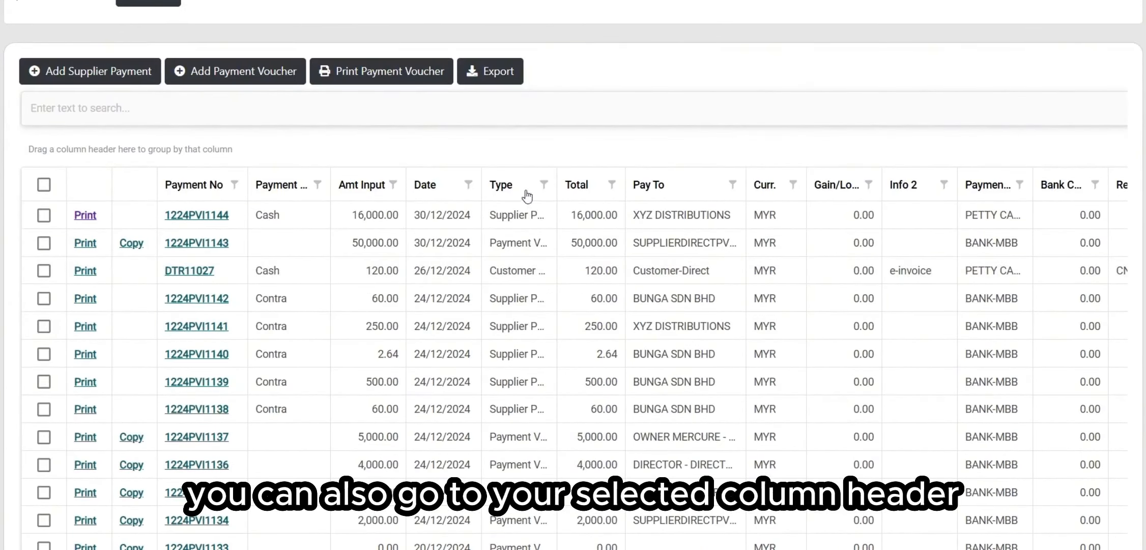
left_click(544, 185)
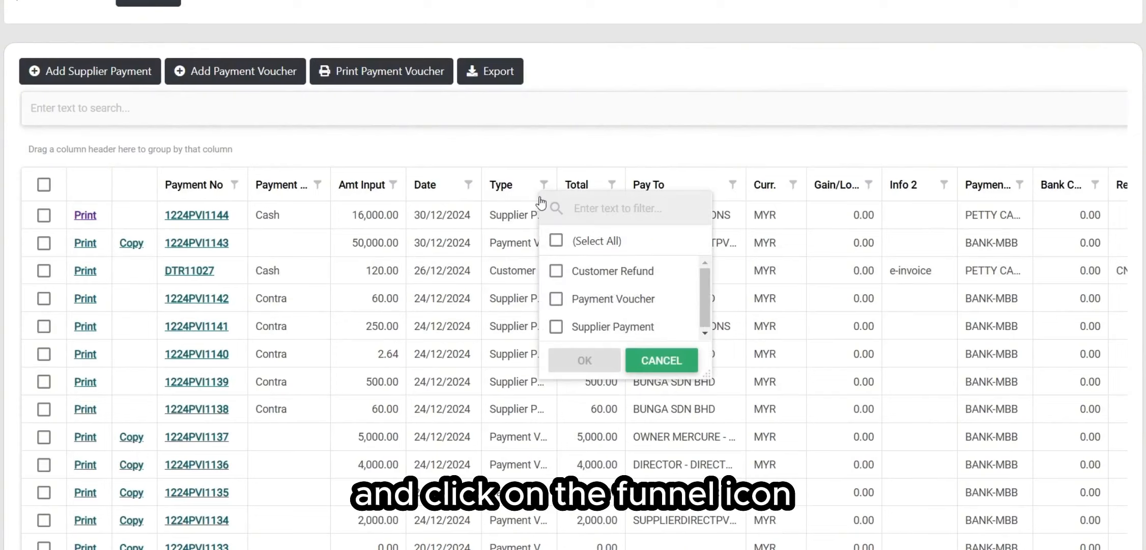
left_click(613, 299)
left_click(612, 326)
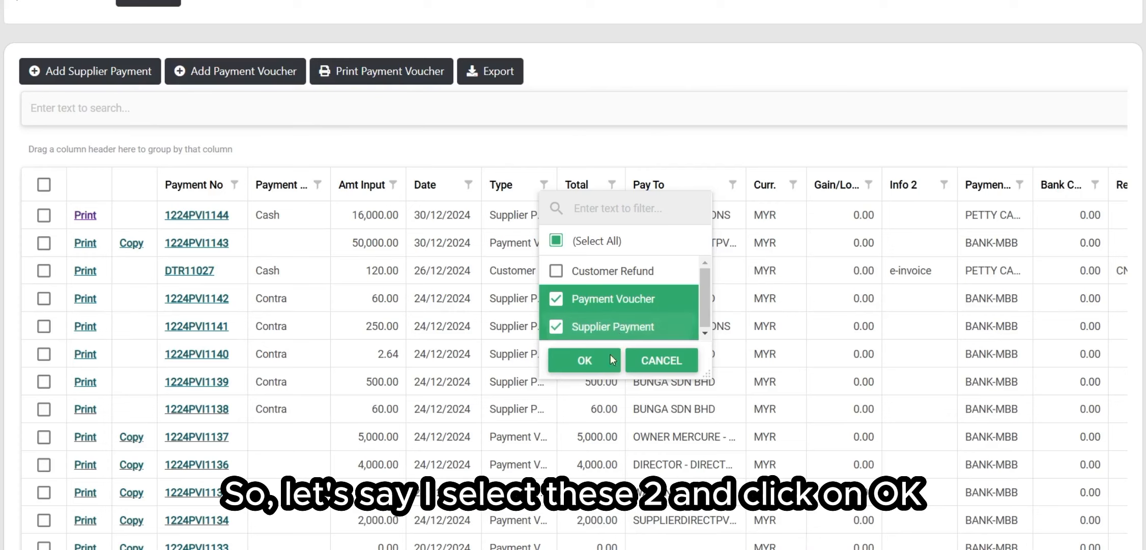
left_click(584, 360)
scroll(606, 368, "down", 3)
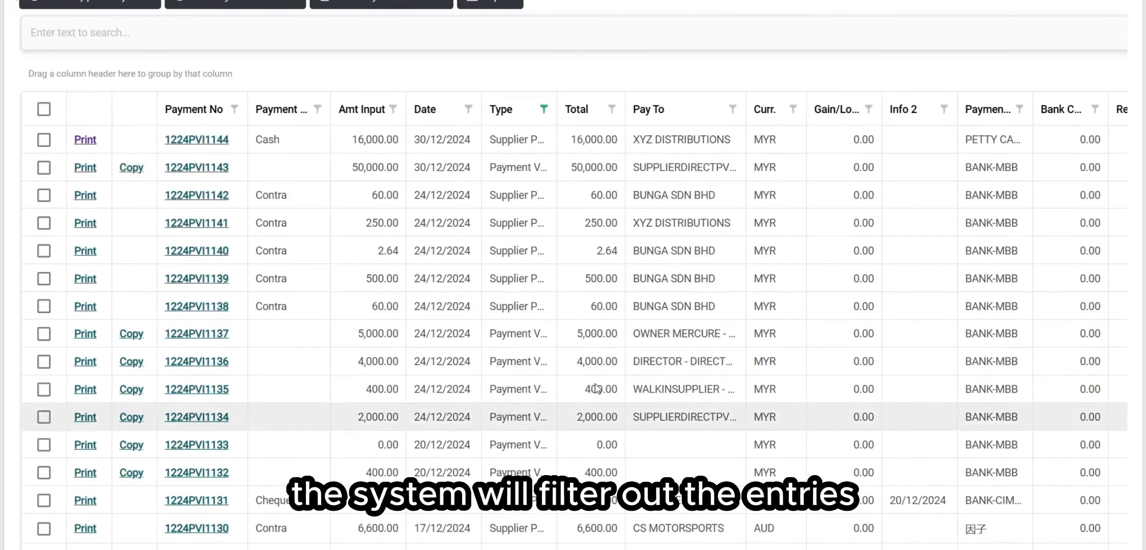
Sort the payment list by Total, trying descending order before settling on ascending order.
scroll(639, 400, "up", 2)
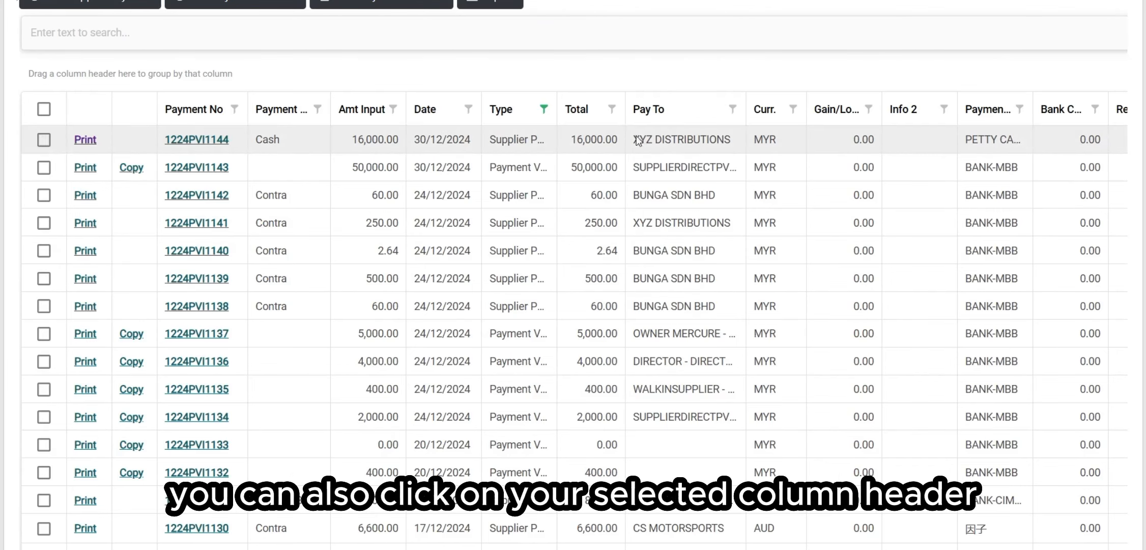
left_click(589, 116)
left_click(589, 116)
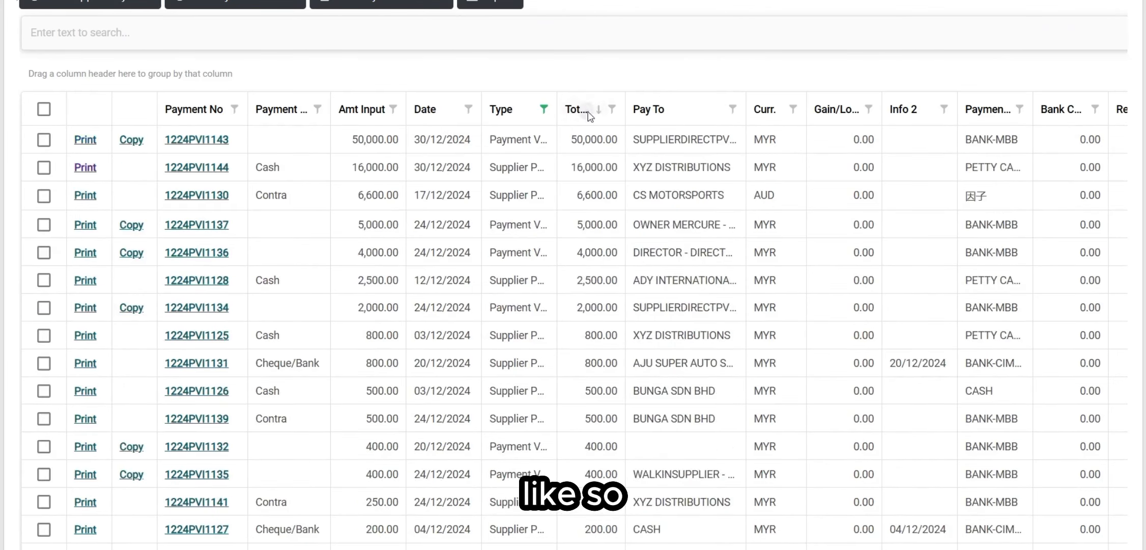
left_click(589, 116)
scroll(545, 154, "up", 1)
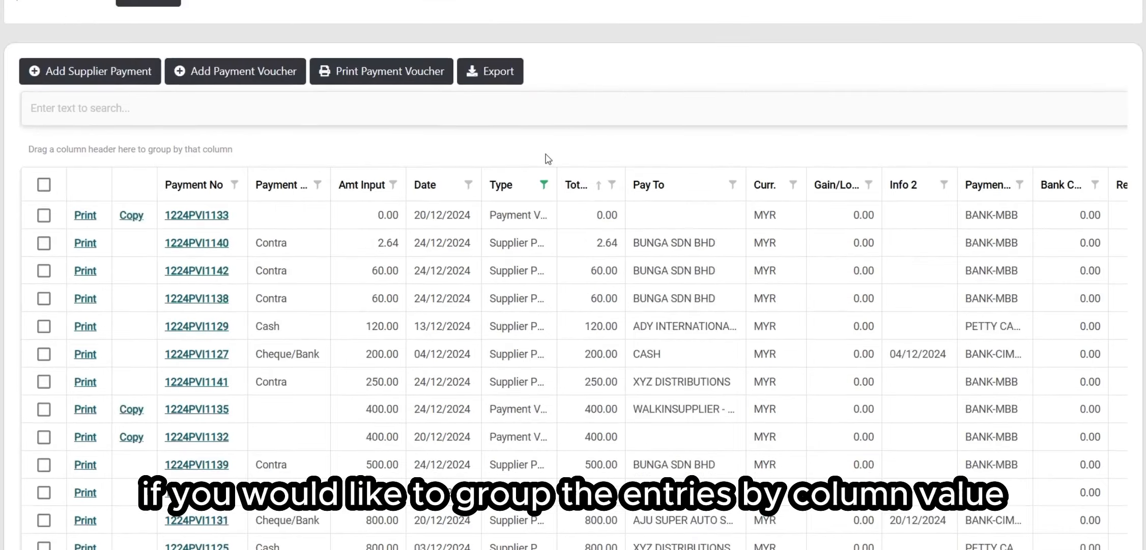
Group the payment list by the Pay To column.
scroll(546, 155, "down", 1)
scroll(548, 270, "up", 2)
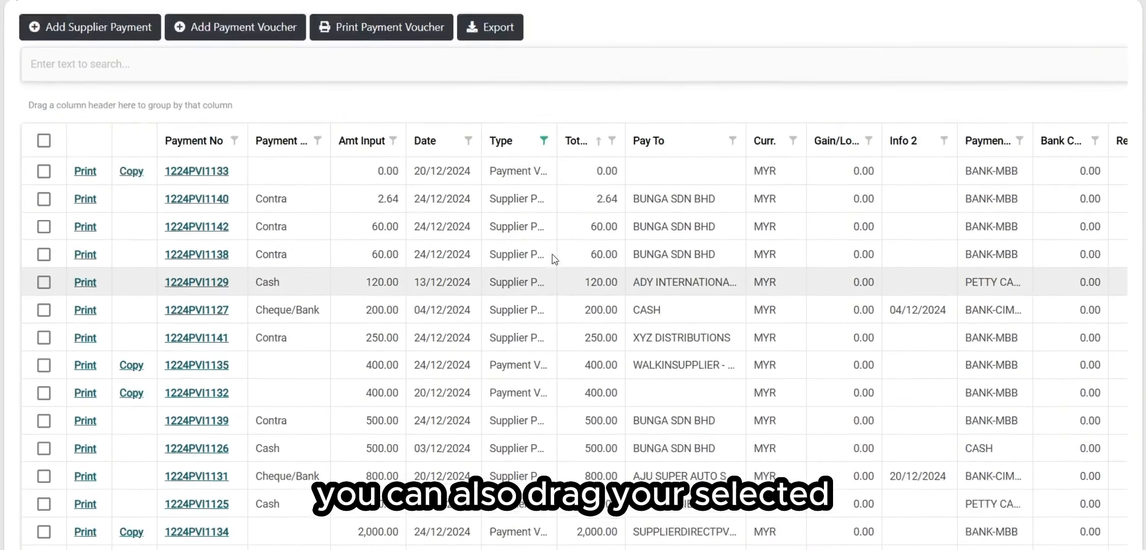
left_click_drag(622, 175, 300, 172)
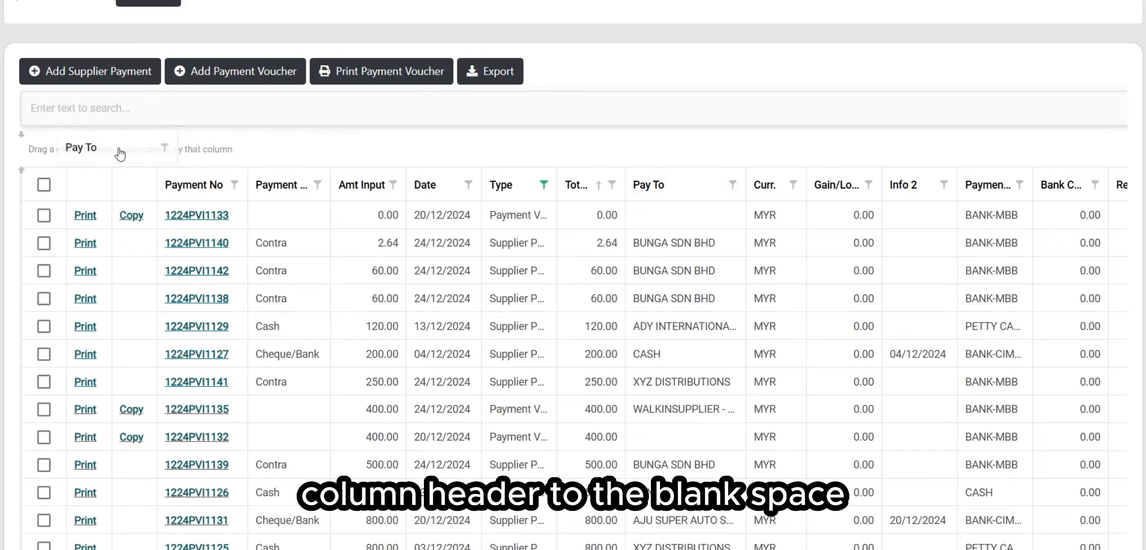
left_click_drag(143, 156, 143, 155)
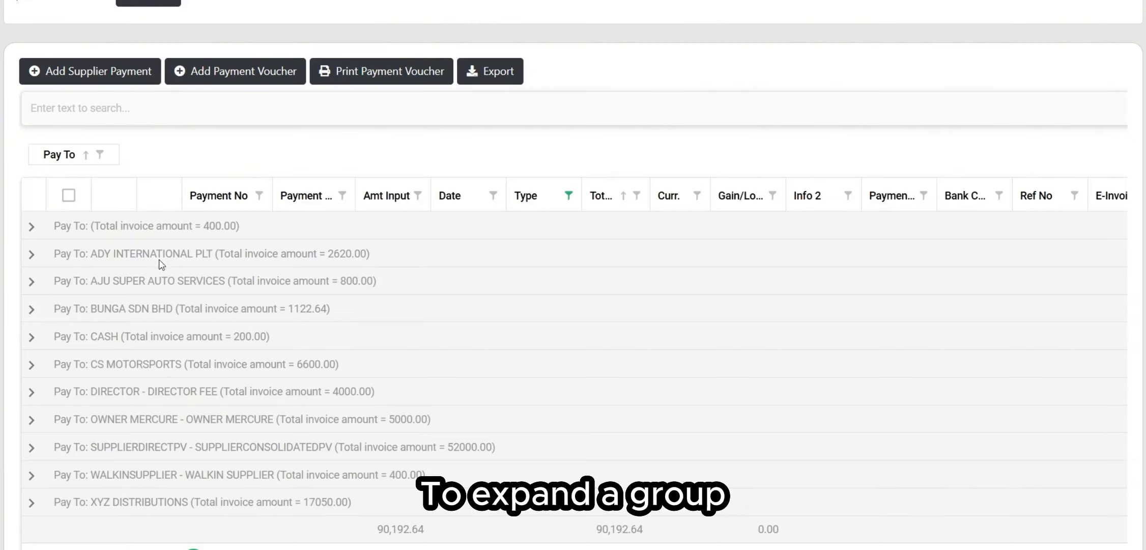
Expand and collapse the Pay To group with the blank payee, and reopen it with Payment Method added as a subgroup.
left_click(33, 229)
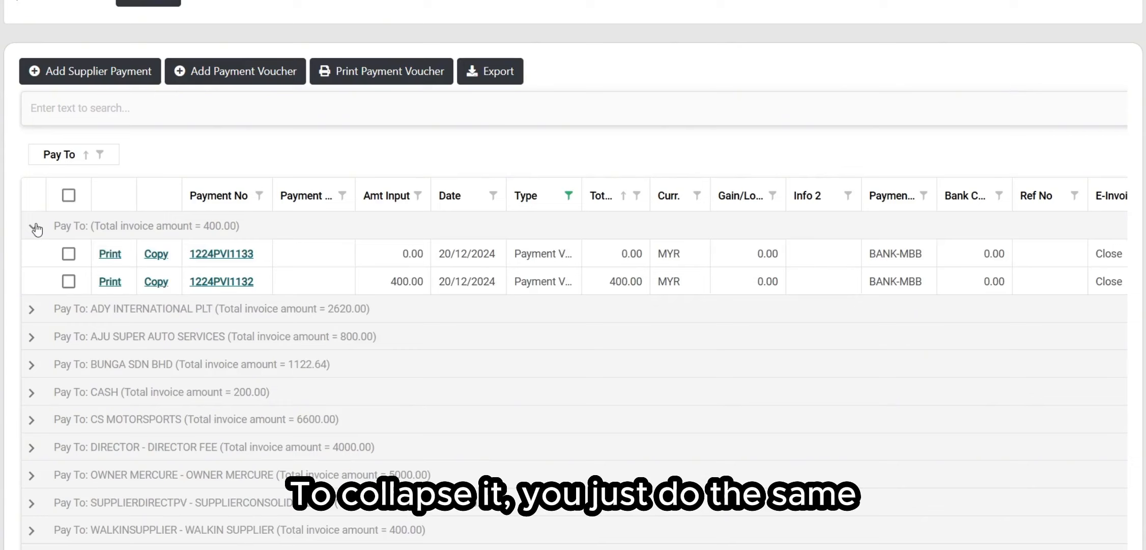
left_click(33, 228)
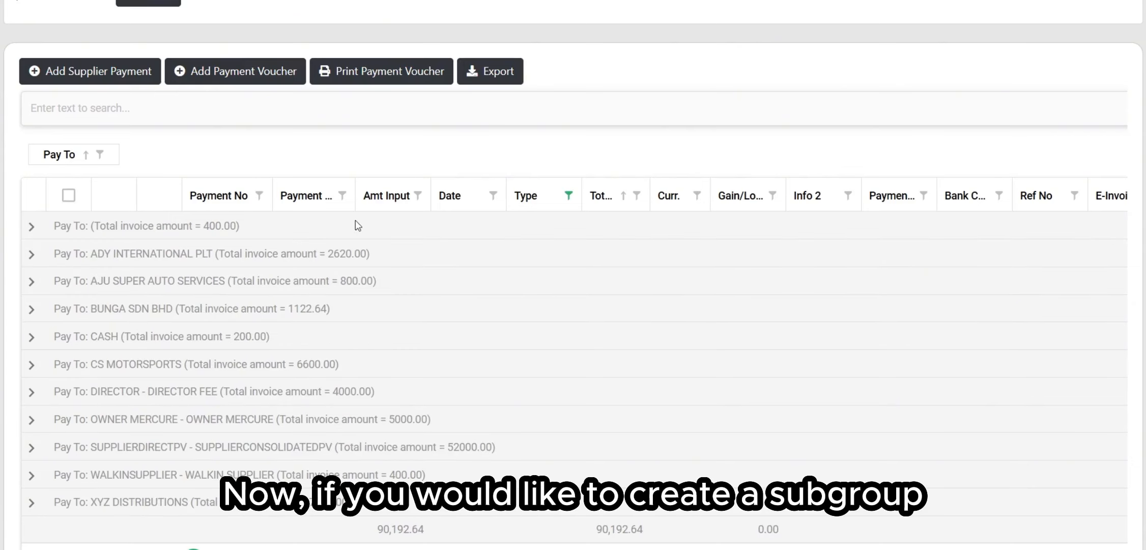
left_click_drag(305, 207, 339, 130)
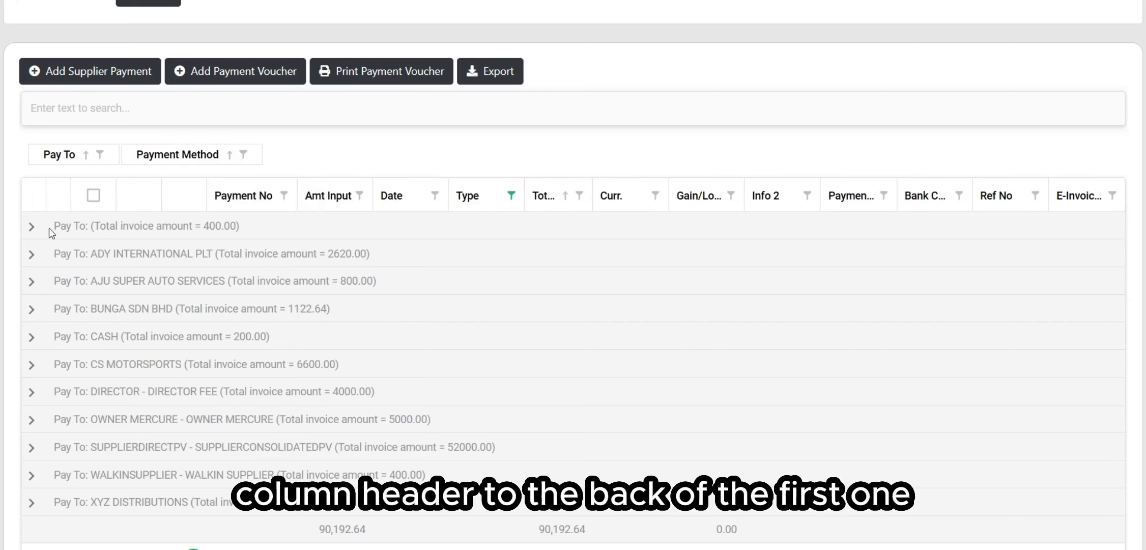
left_click(32, 225)
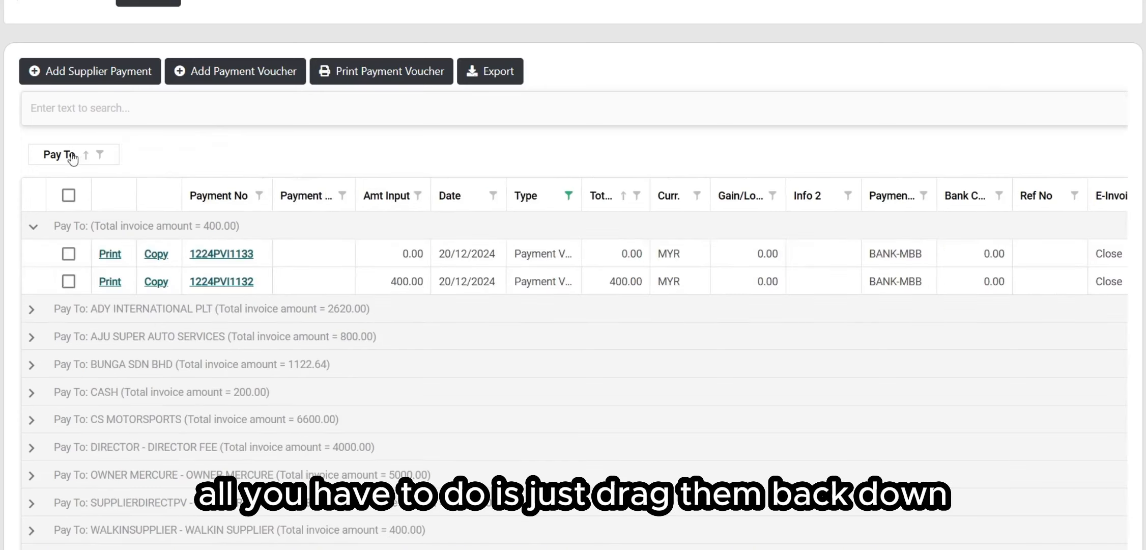
Remove the Payment Method and Pay To groupings, returning both columns to the list's header row.
left_click_drag(623, 209, 626, 209)
scroll(778, 239, "up", 3)
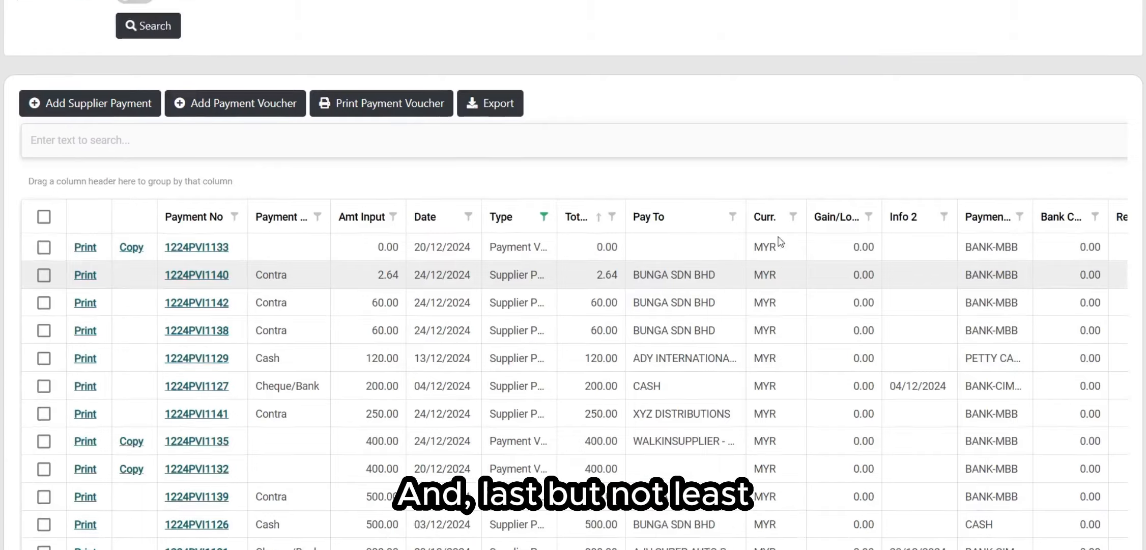
scroll(724, 239, "down", 3)
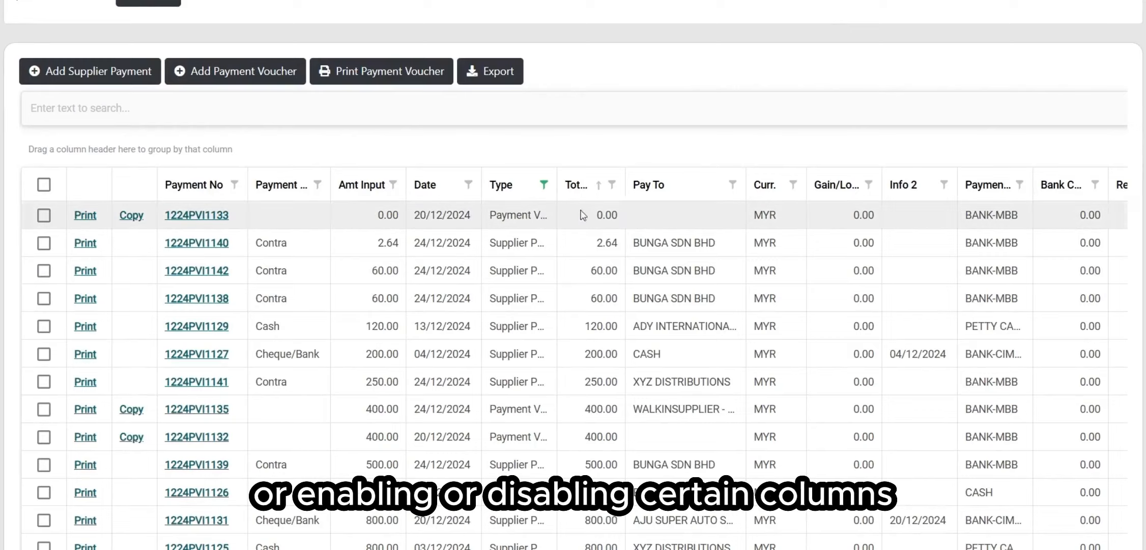
Turn on Personalize Column and disable the Payment Method column while keeping Info 2 enabled.
scroll(660, 209, "up", 5)
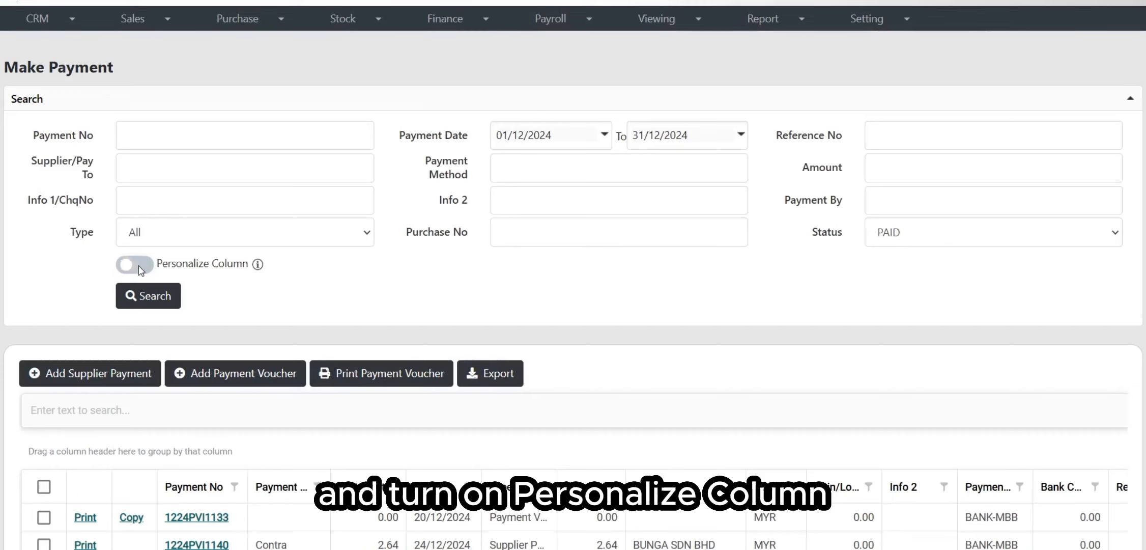
scroll(161, 264, "down", 5)
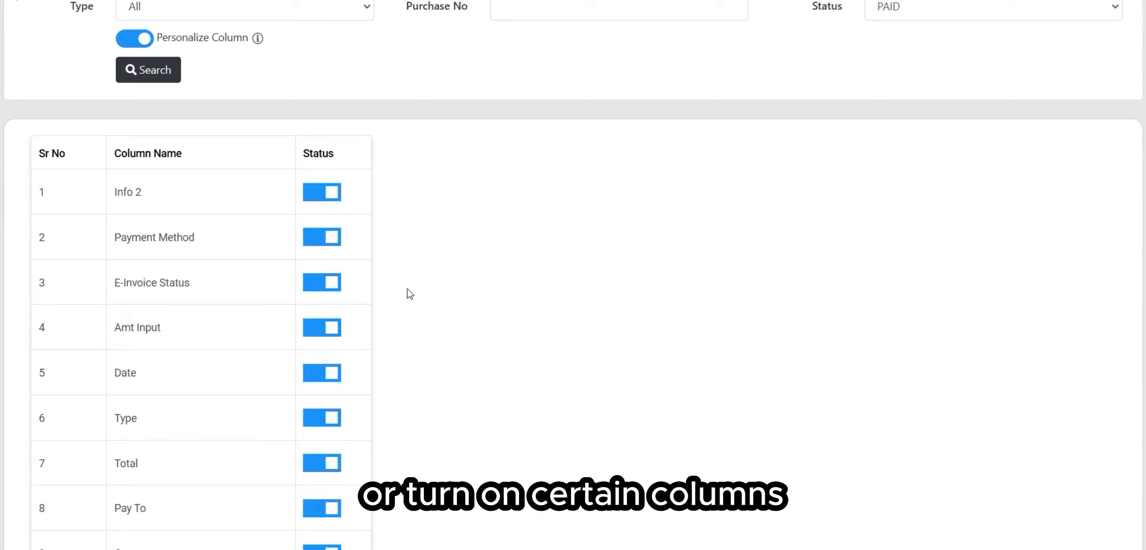
left_click(317, 197)
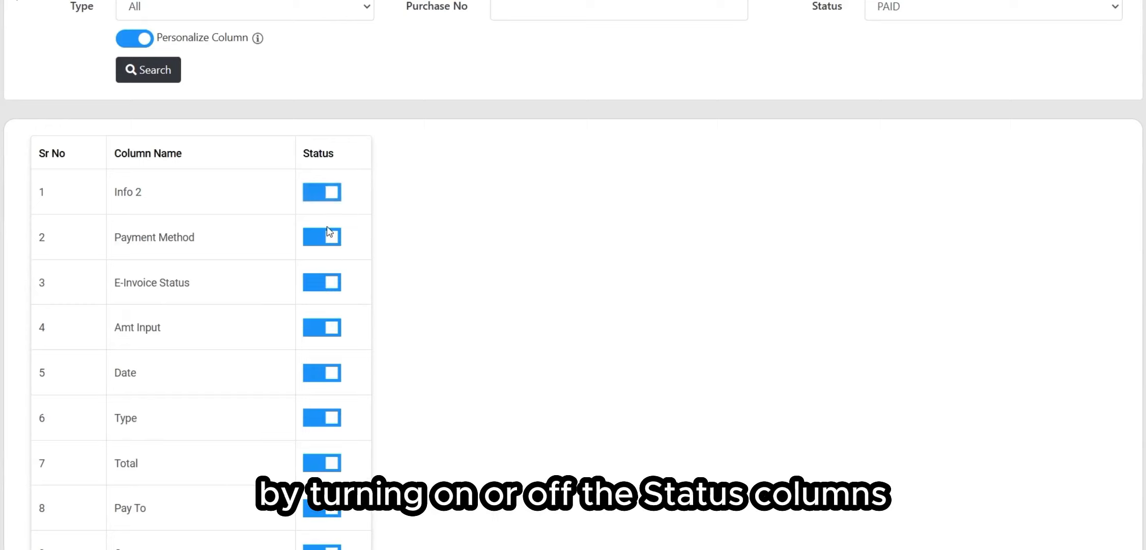
left_click(330, 239)
scroll(202, 234, "down", 2)
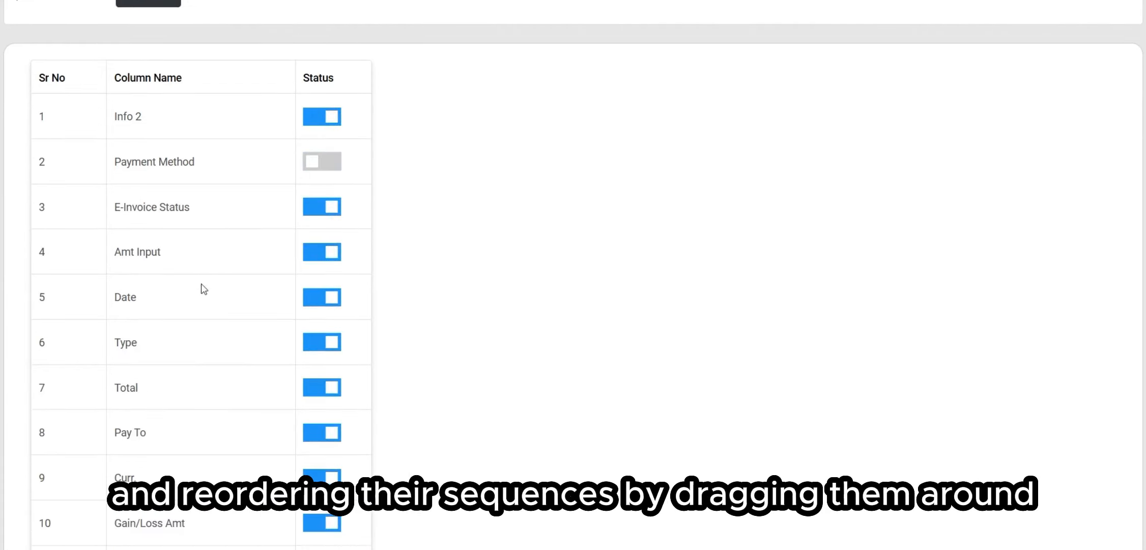
Move the Date column to the first place in the column order, update the personalization, and check the rearranged payment list.
left_click_drag(203, 289, 232, 119)
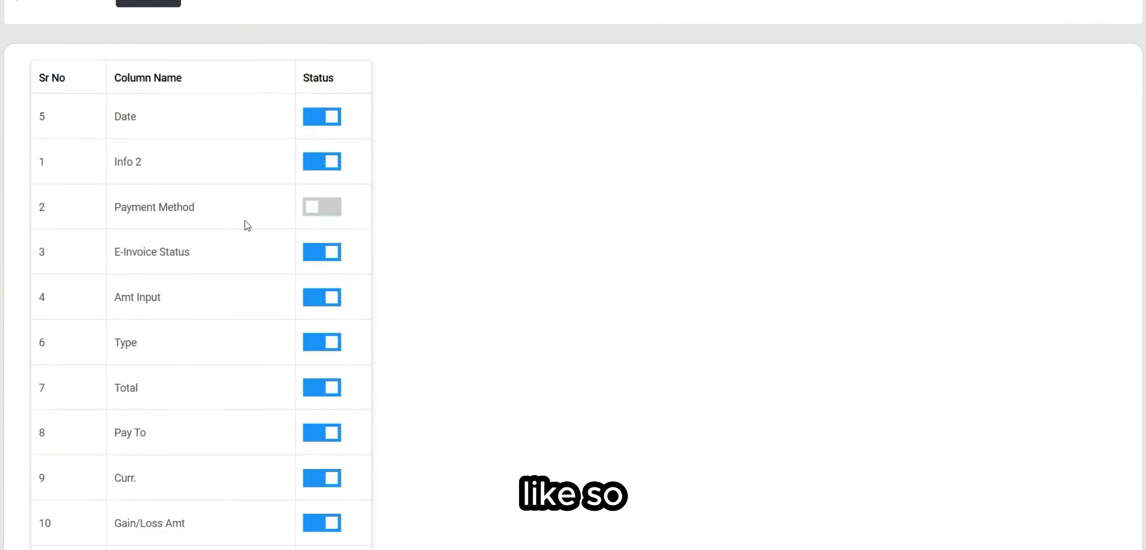
scroll(246, 225, "down", 12)
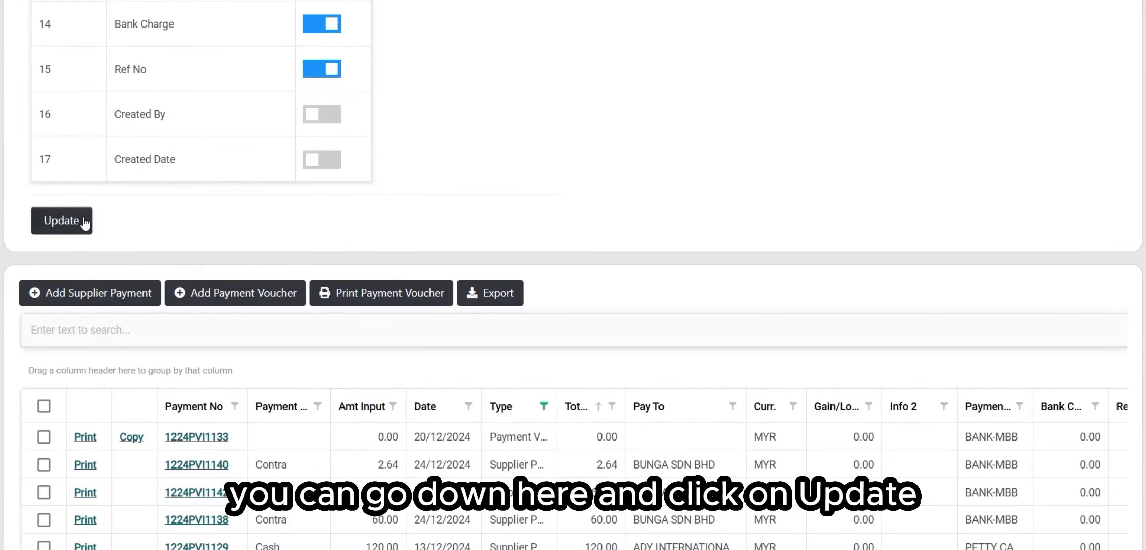
left_click(85, 223)
scroll(343, 256, "down", 10)
scroll(555, 280, "up", 4)
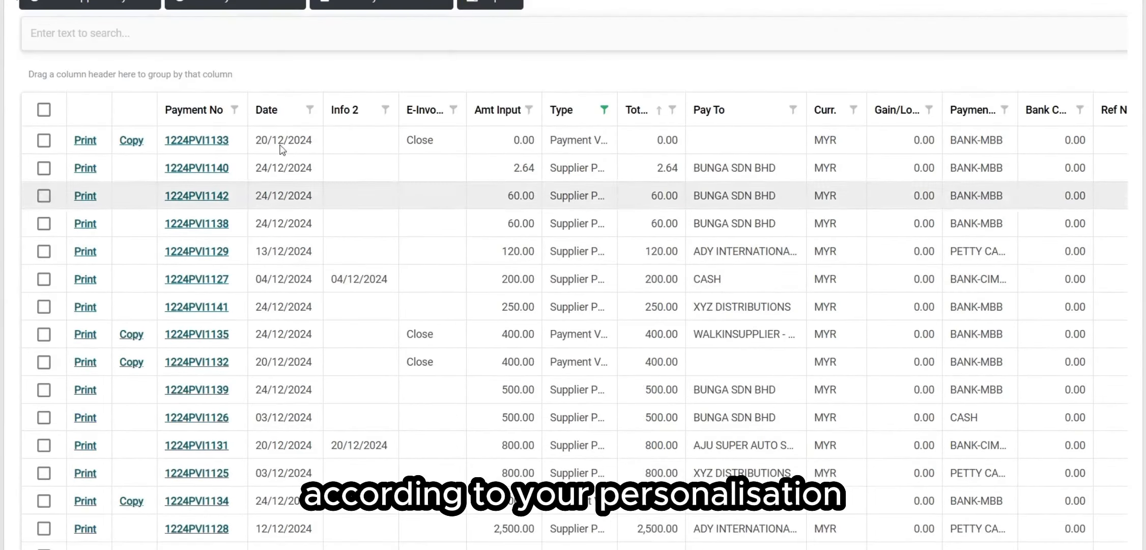
scroll(686, 72, "up", 7)
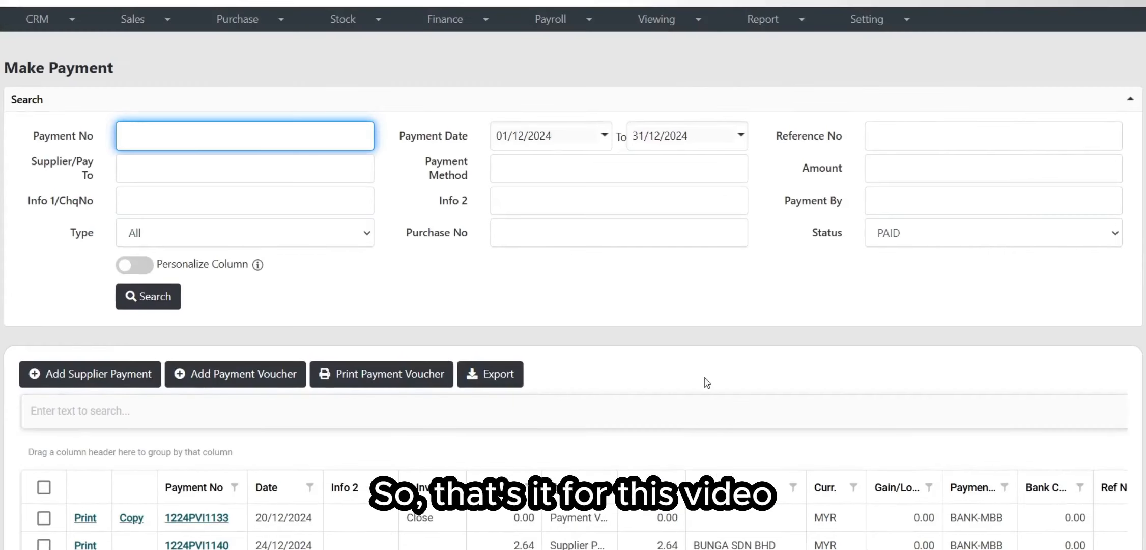